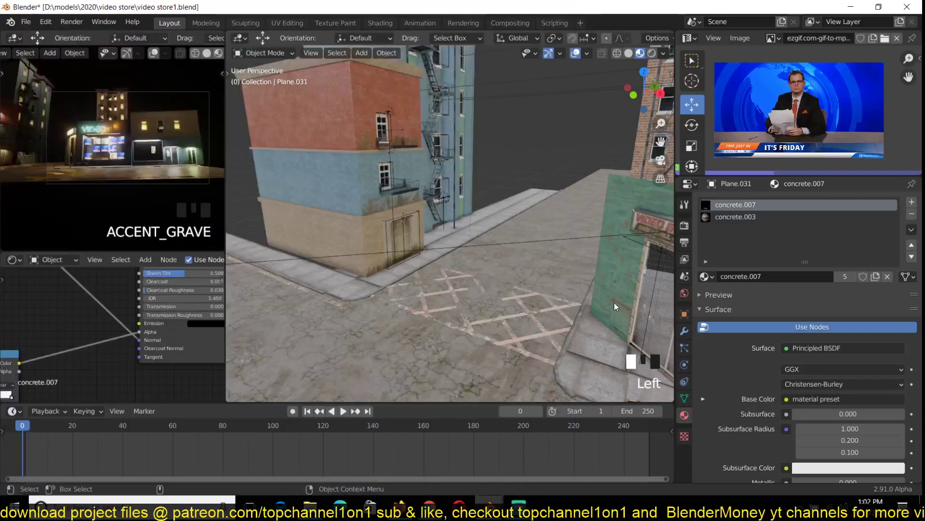
- Examine the street scene's buildings, junction and video store front from several angles
scroll(607, 316, "down", 4)
key("alt+a")
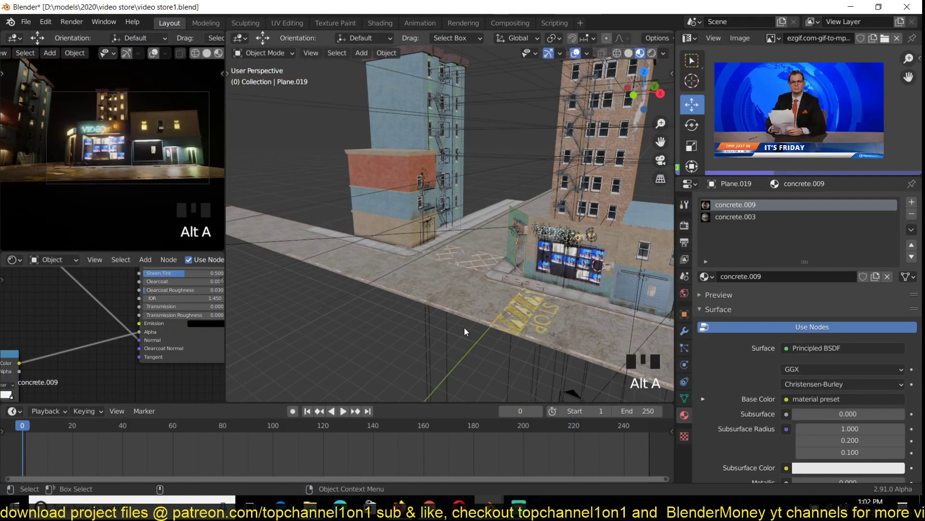
middle_click_drag(445, 288, 438, 284, "shift")
scroll(50, 160, "up", 4)
middle_click_drag(120, 169, 202, 192, "shift")
scroll(568, 248, "down", 1)
key("grave")
middle_click_drag(569, 249, 631, 246)
scroll(631, 245, "up", 3)
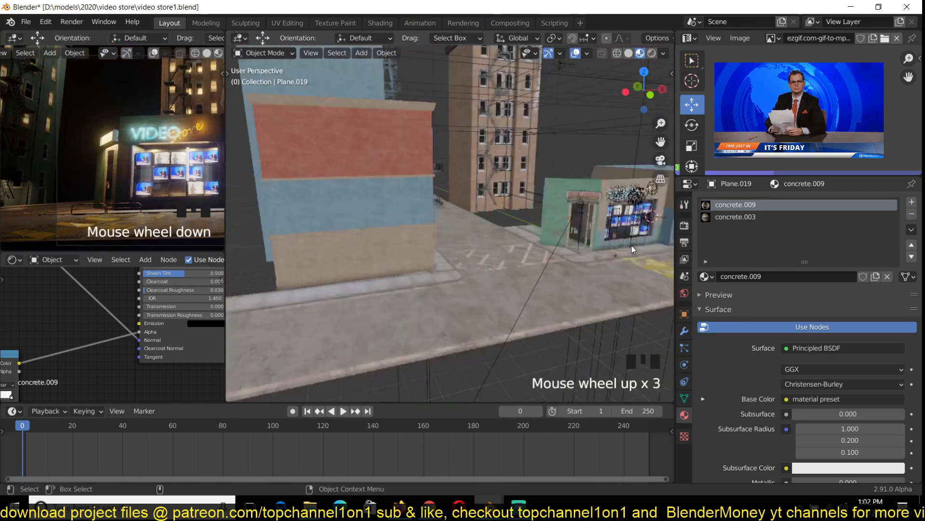
key("grave")
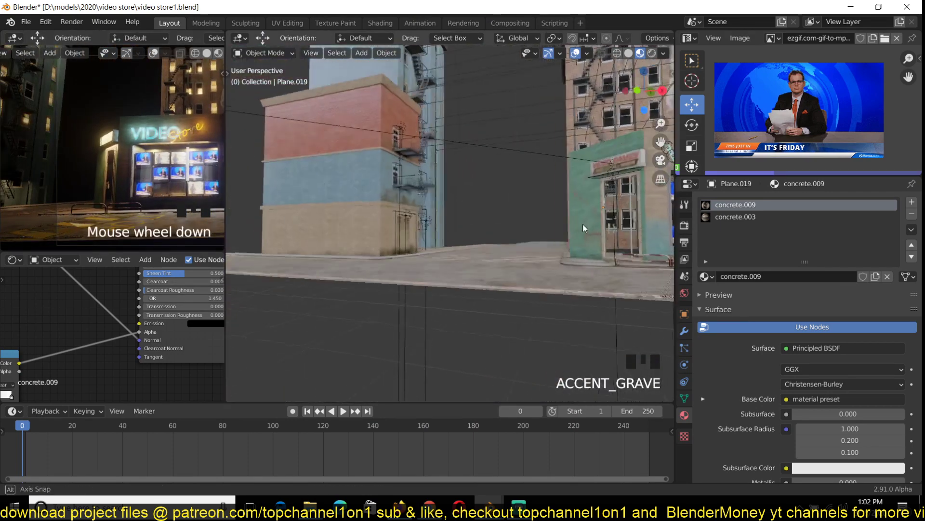
key("grave")
key("grave")
middle_click_drag(557, 226, 430, 227)
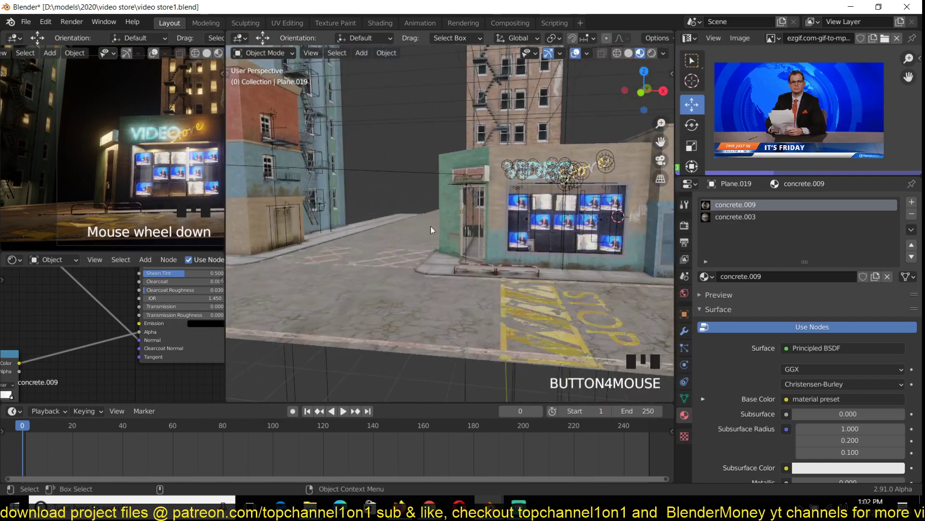
middle_click_drag(581, 211, 482, 259)
key("grave")
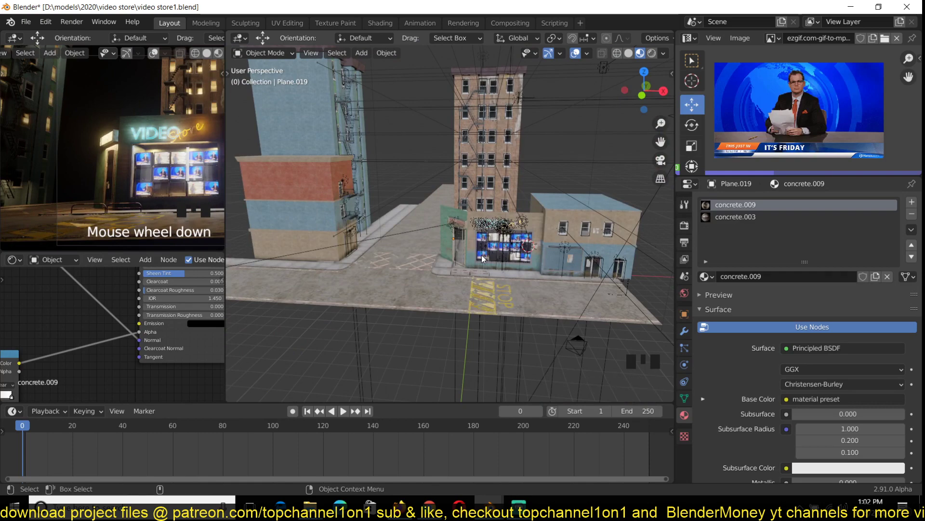
- Examine the cracked road surface and painted markings in front of the video store up close
key("grave")
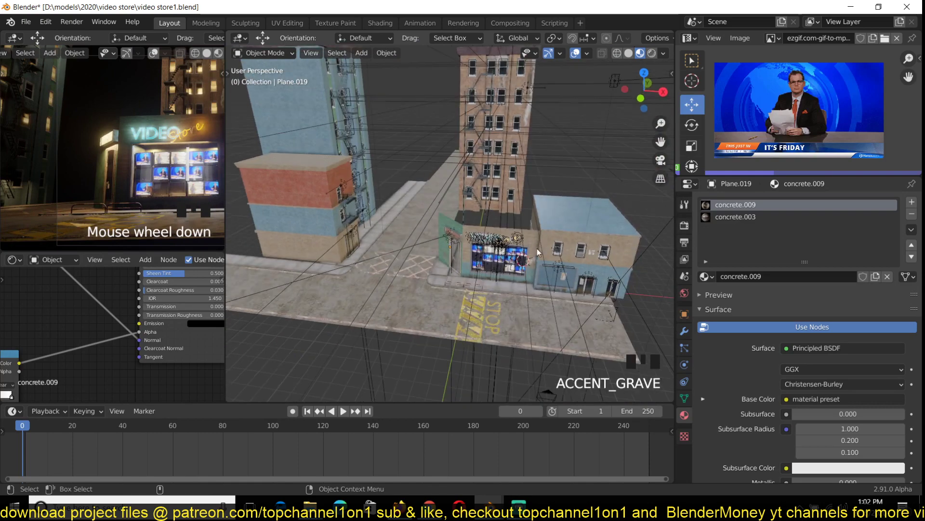
scroll(530, 226, "up", 2)
key("grave")
middle_click_drag(542, 332, 533, 189, "shift")
key("grave")
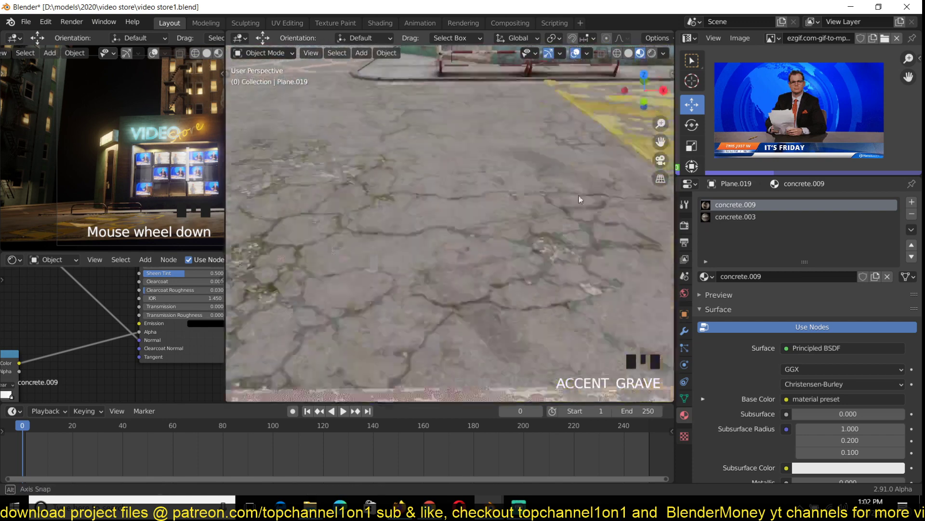
scroll(580, 196, "down", 4)
scroll(529, 233, "up", 2)
key("grave")
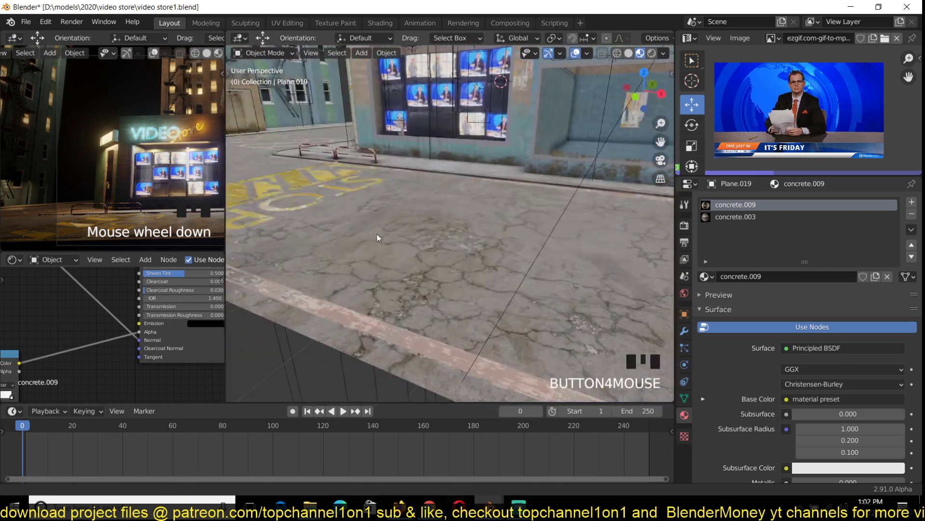
middle_click_drag(377, 233, 496, 255, "shift")
key("grave")
scroll(496, 254, "down", 3)
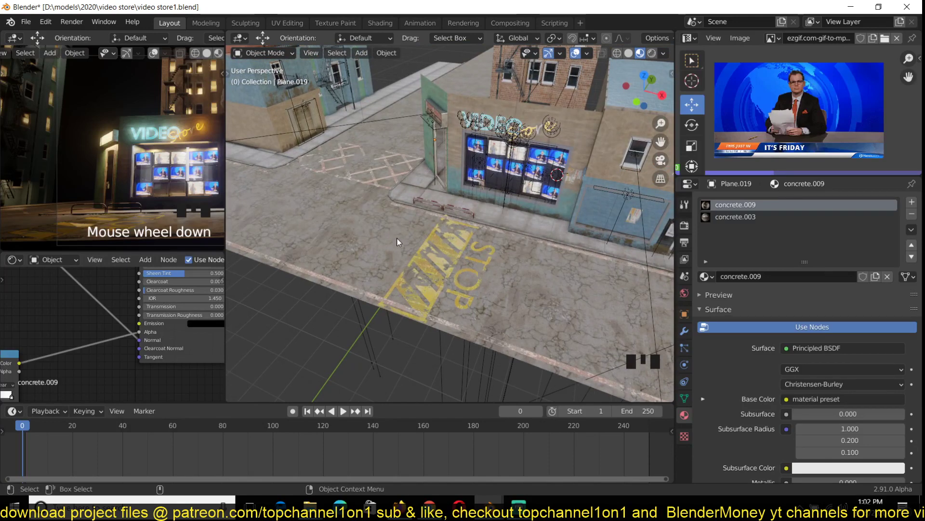
- Frame the yellow striped marking beside the STOP lettering and examine it up close and from above
left_click(458, 238)
left_click(477, 252)
key("alt+a")
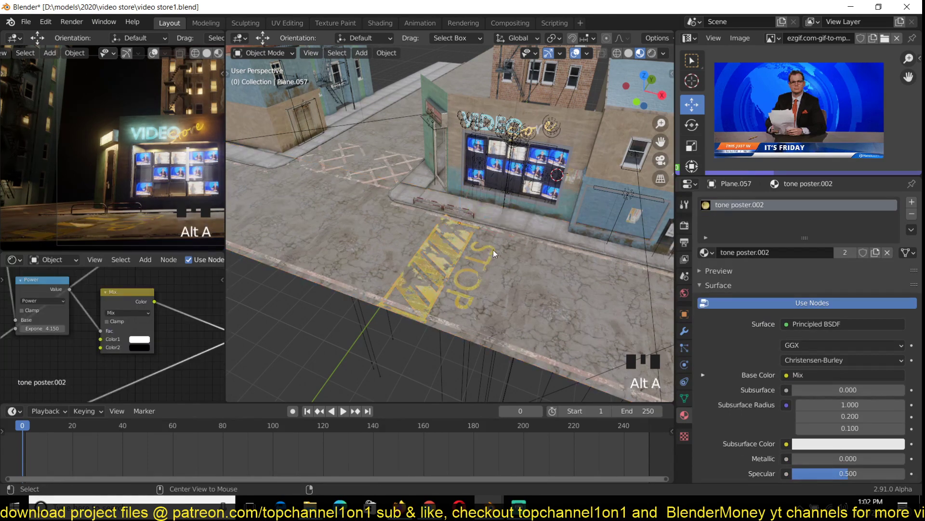
left_click(461, 255)
key("KP_Decimal")
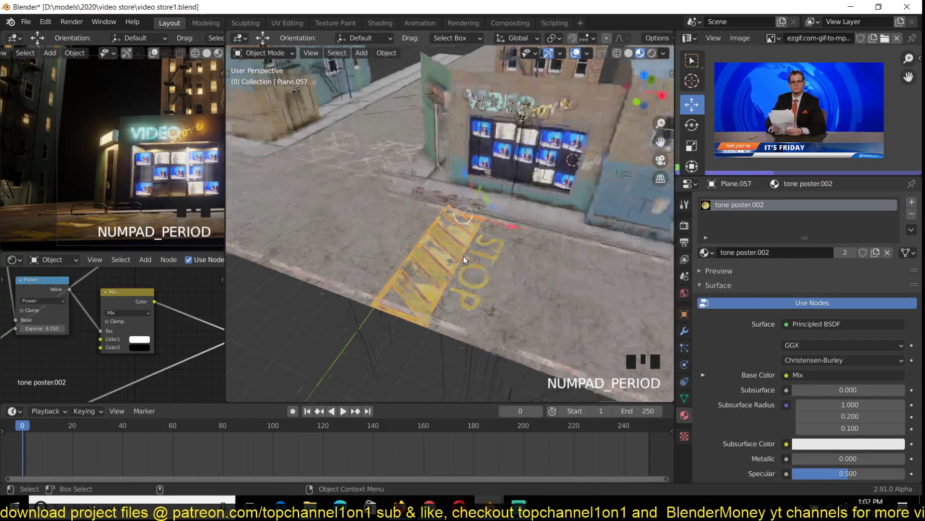
scroll(480, 248, "up", 3)
key("alt+a")
key("grave")
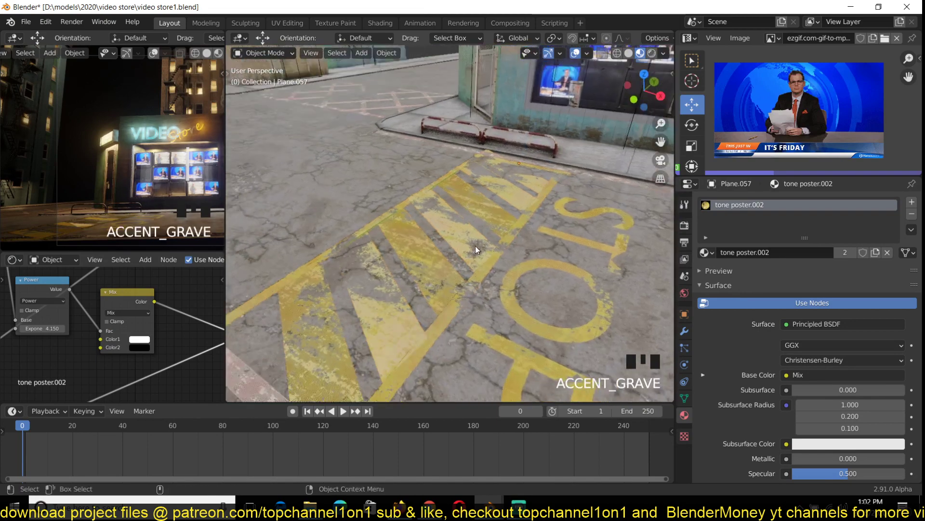
scroll(475, 246, "down", 1)
key("KP_7")
scroll(476, 256, "down", 2)
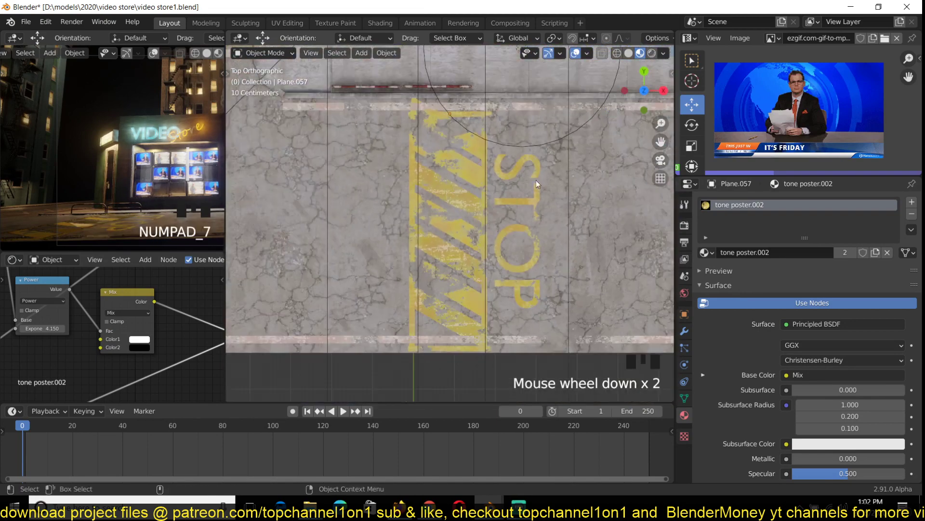
- Examine the striped marking's cut-out mesh in Solid shading and return the viewport to Material Preview
left_click(629, 53)
key("grave")
left_click(513, 231)
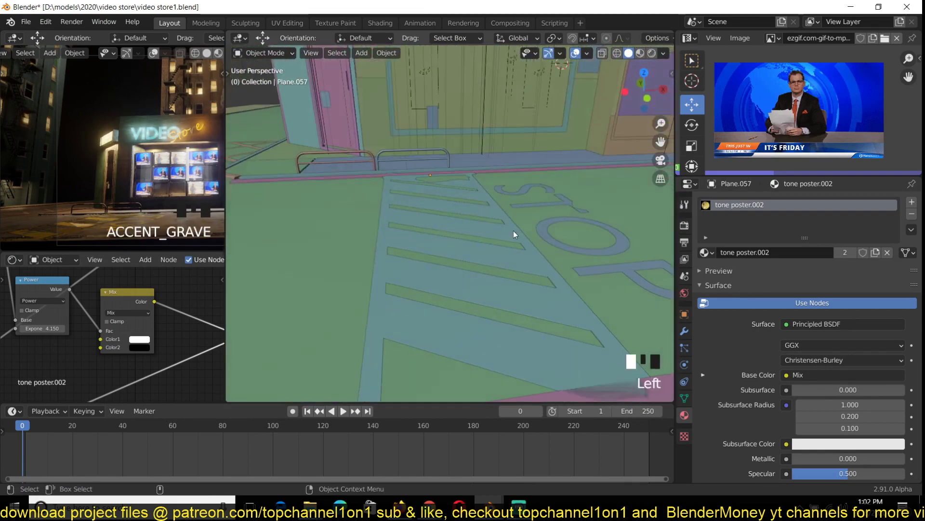
key("grave")
key("grave")
key("grave")
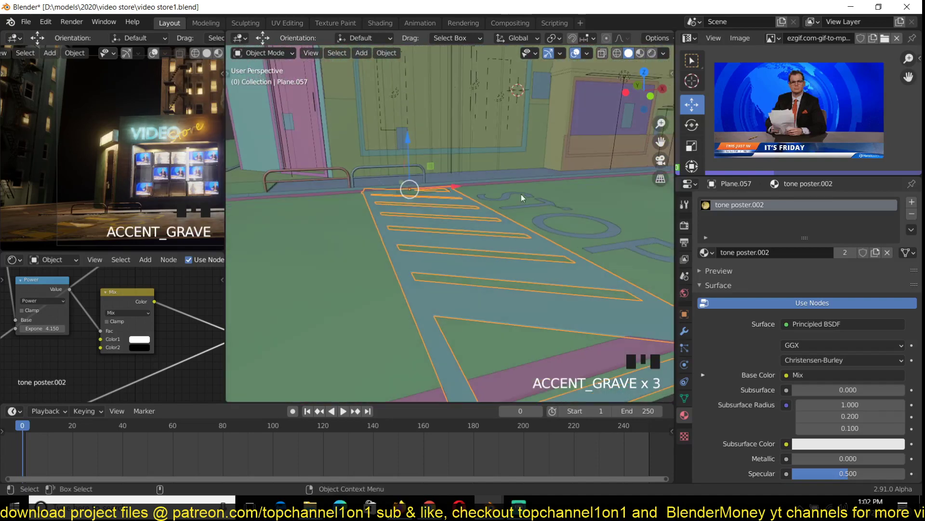
left_click(640, 53)
key("grave")
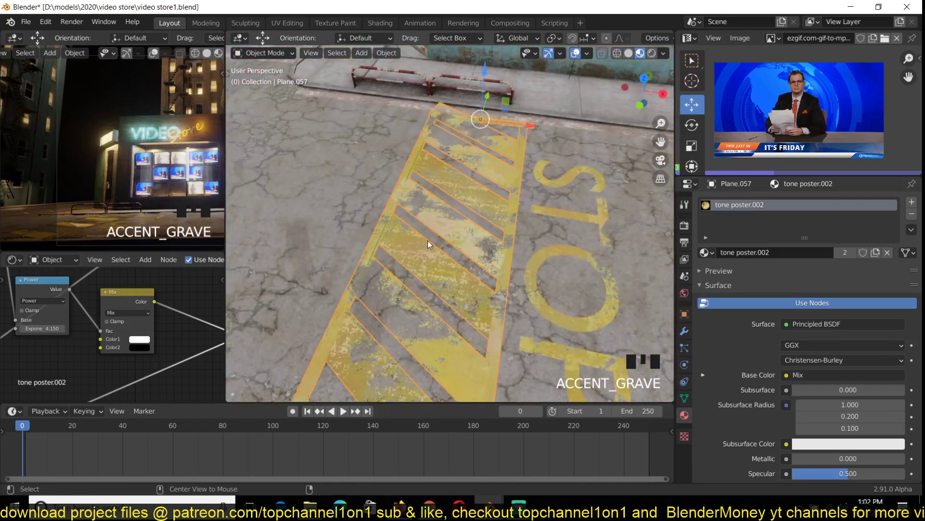
key("alt+a")
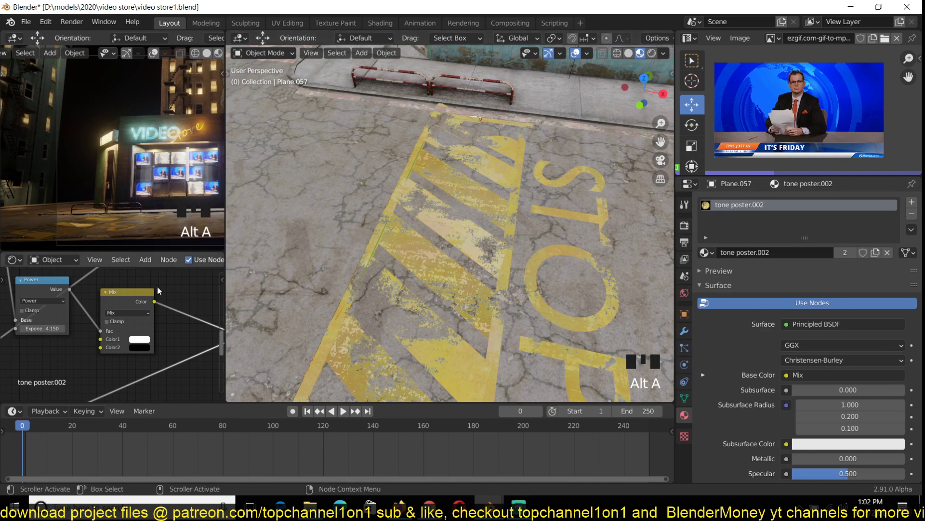
- Examine the striped marking's worn paint and the grunge texture nodes of its tone poster.002 material
scroll(122, 327, "down", 4)
scroll(122, 326, "down", 2)
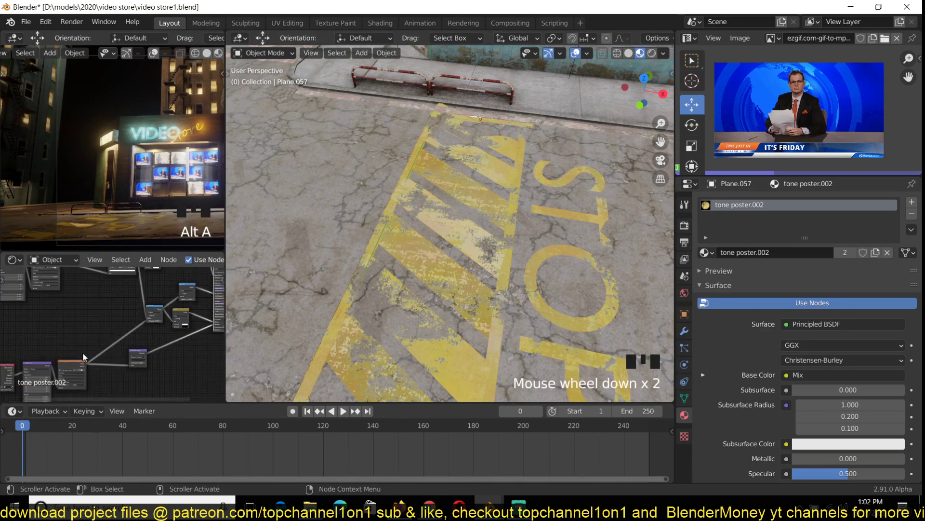
scroll(327, 298, "up", 1)
key("grave")
key("grave")
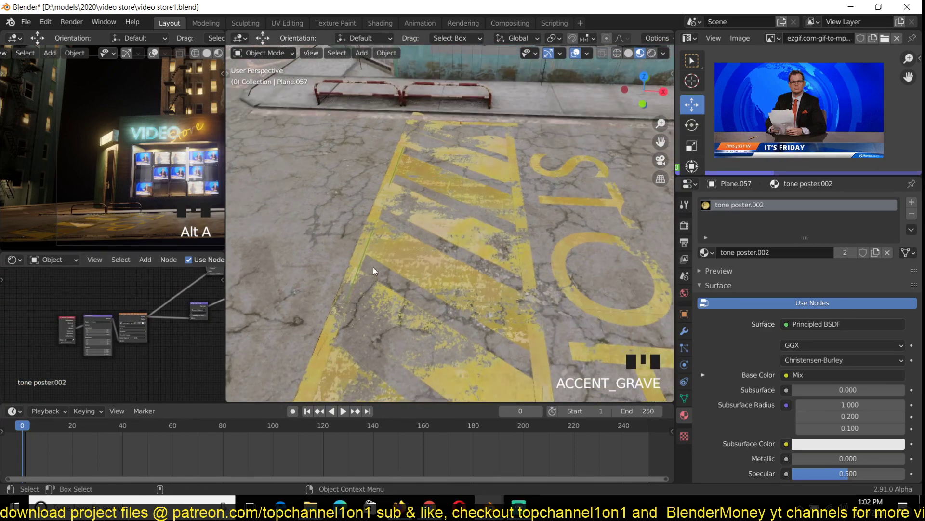
key("grave")
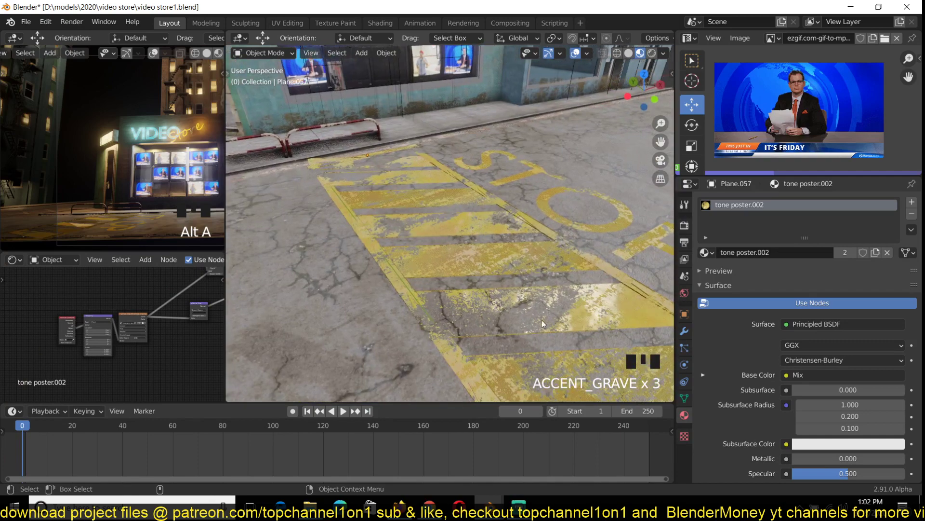
mouse_move(131, 344)
middle_mouse_down()
mouse_move(118, 325)
mouse_move(124, 353)
middle_mouse_up()
scroll(120, 328, "up", 7)
left_click(397, 257)
scroll(125, 357, "up", 4)
- Preview the grunge_map_005 image texture on the striped marking and examine the nodes it feeds
left_click(143, 291, "ctrl+shift")
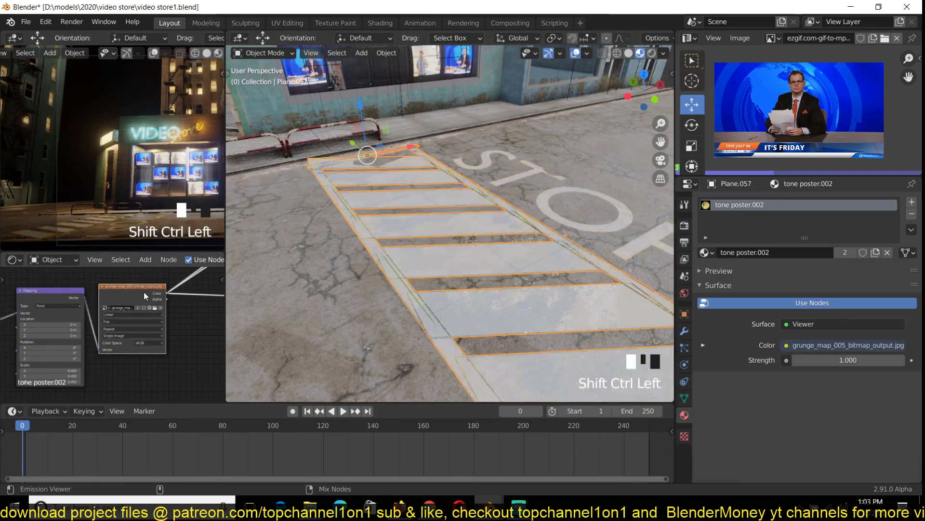
middle_click_drag(71, 333, 48, 362)
scroll(48, 362, "down", 5)
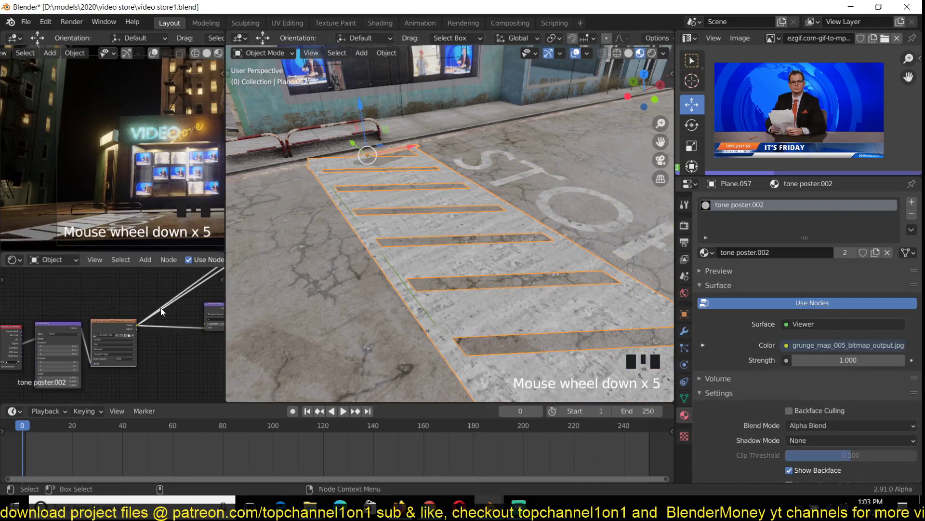
middle_click_drag(161, 308, 74, 347)
scroll(80, 339, "up", 1)
middle_click_drag(103, 307, 162, 355)
scroll(143, 345, "down", 5)
scroll(134, 343, "up", 3)
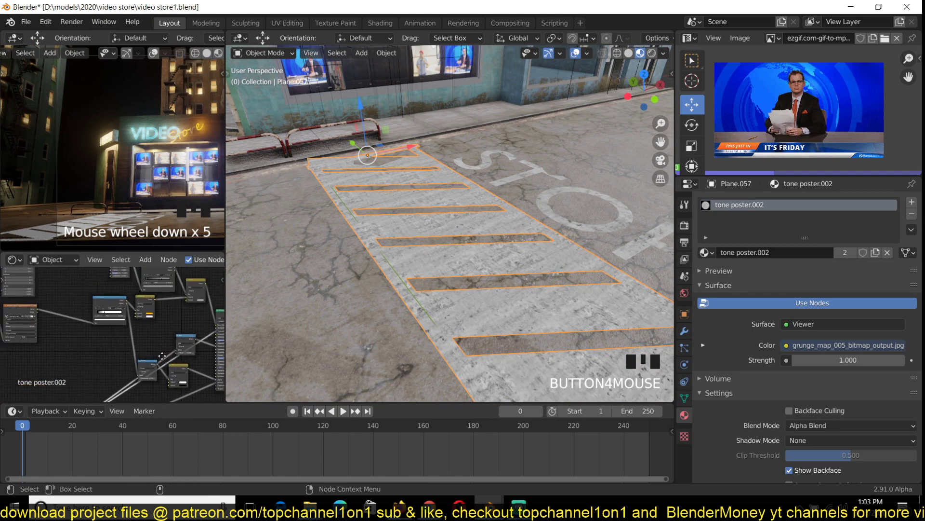
- Preview the grunge_map_004 image texture and the ColorRamp output on the striped marking
left_click(20, 319, "ctrl+shift")
middle_click_drag(144, 333, 116, 337)
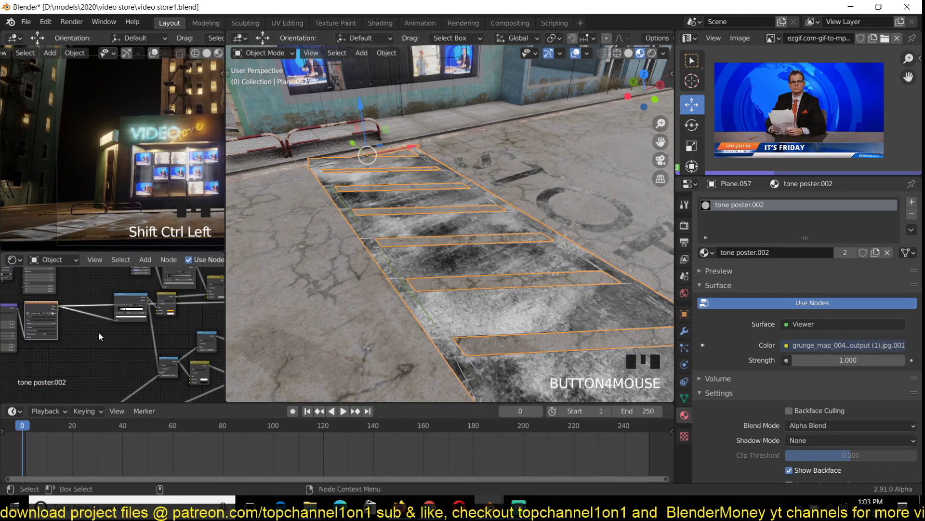
scroll(116, 337, "up", 2)
left_click(105, 342)
left_click(105, 342, "ctrl+shift")
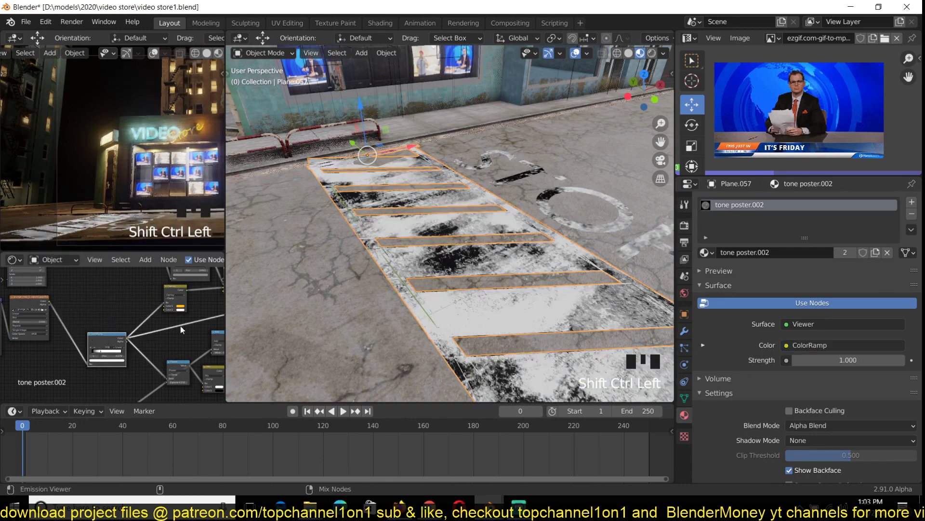
- Preview the Power node's mask on the striped marking and restore the Principled BSDF output
scroll(177, 349, "up", 3)
middle_click_drag(207, 371, 105, 336)
left_click(167, 349, "ctrl+shift")
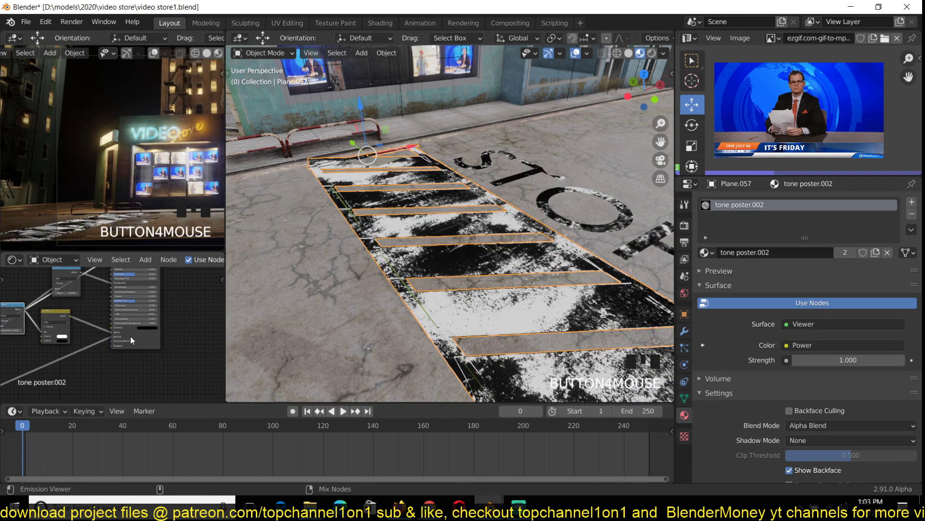
left_click(135, 336, "ctrl+shift")
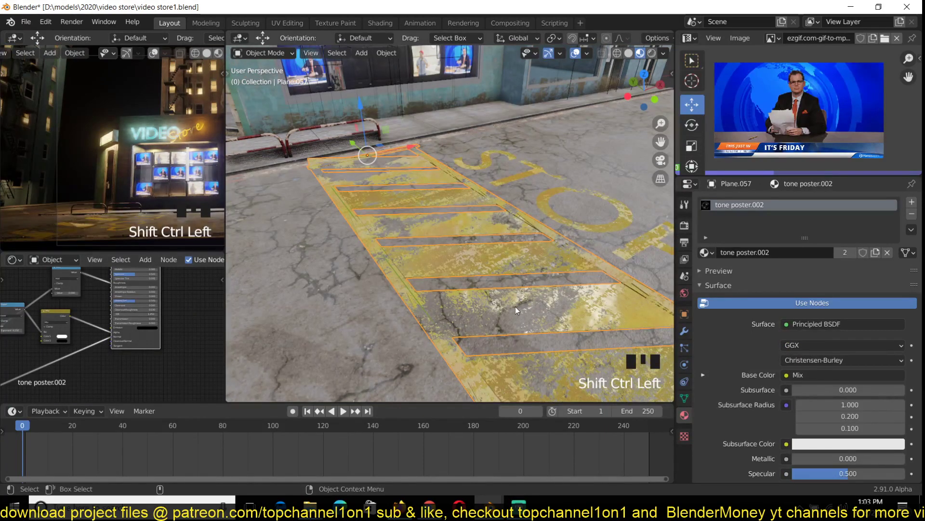
key("alt+a")
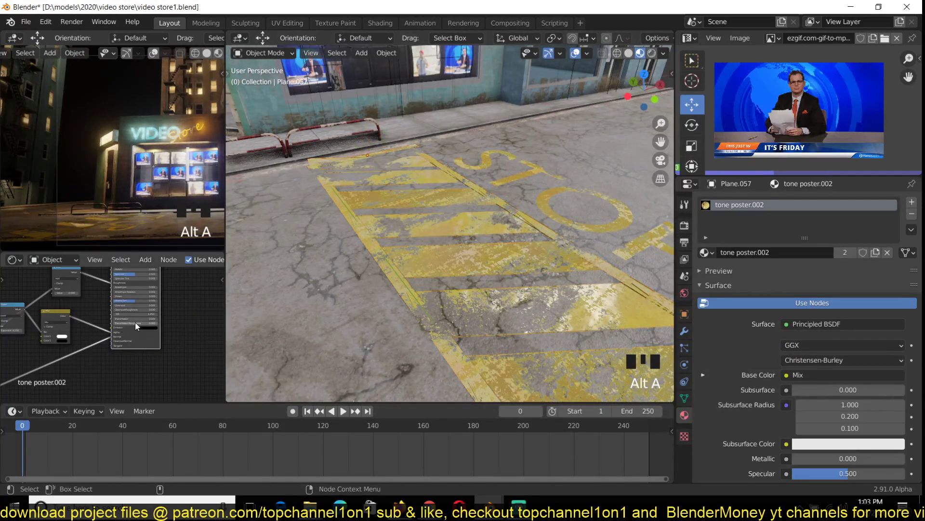
- Set the exponent of the Power node in the tone poster.002 material to 1.750
scroll(134, 329, "up", 4)
left_click_drag(134, 329, 159, 330)
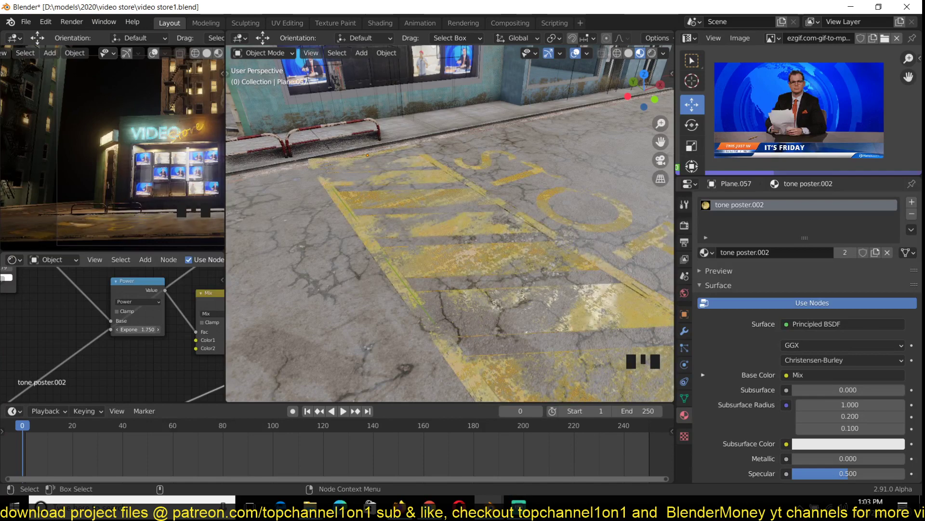
key("alt+a")
key("grave")
scroll(435, 289, "down", 3)
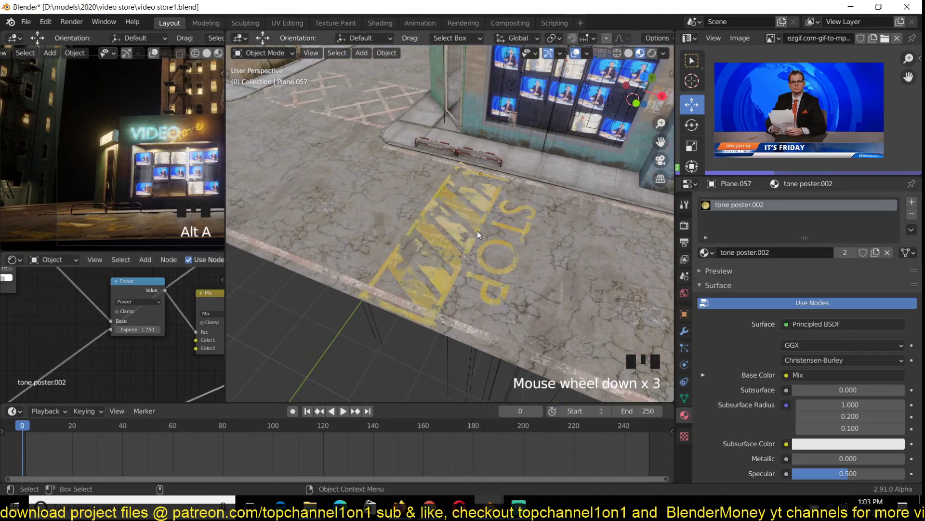
- Select the road plane beneath the markings and examine its road material nodes
left_click(545, 248)
left_click(545, 248)
scroll(54, 325, "down", 4)
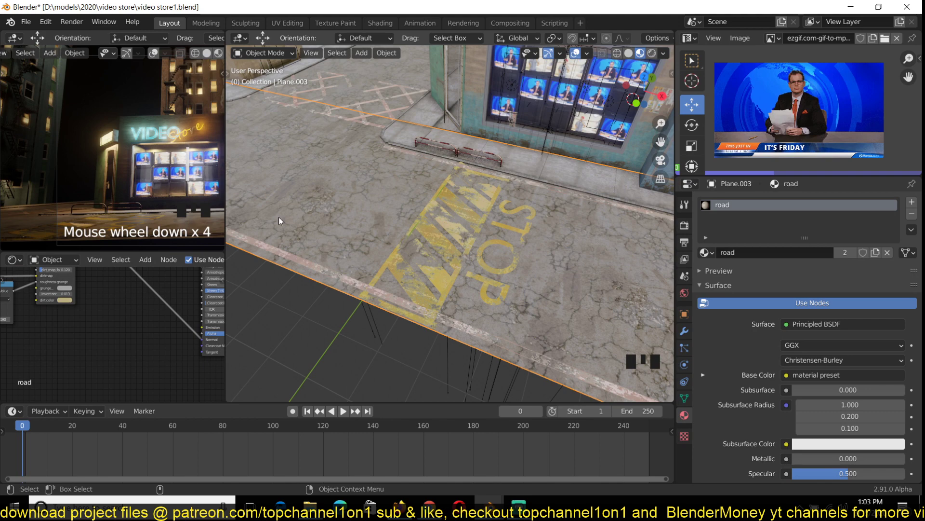
scroll(278, 217, "down", 2)
scroll(120, 328, "up", 1)
scroll(482, 273, "up", 3)
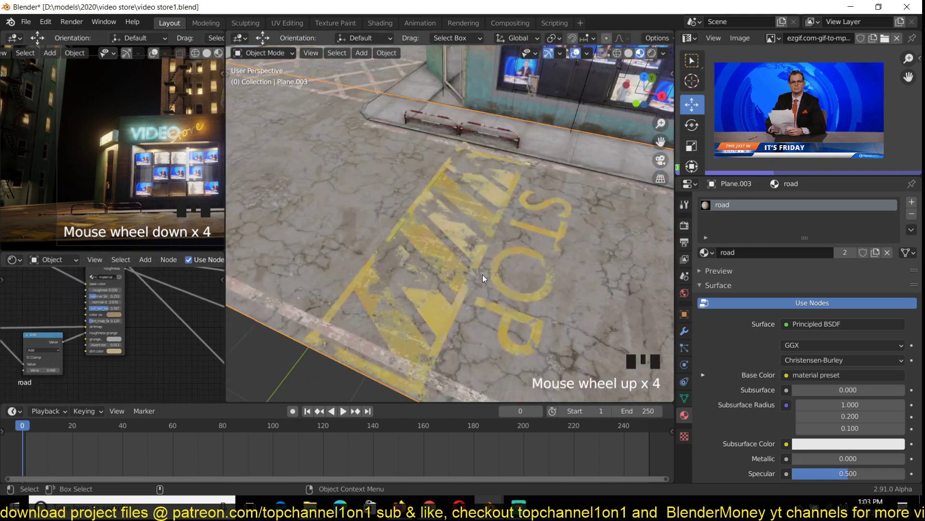
- Replace the STOP wording of the yellow road text with "GIVE WAY"
left_click(532, 256)
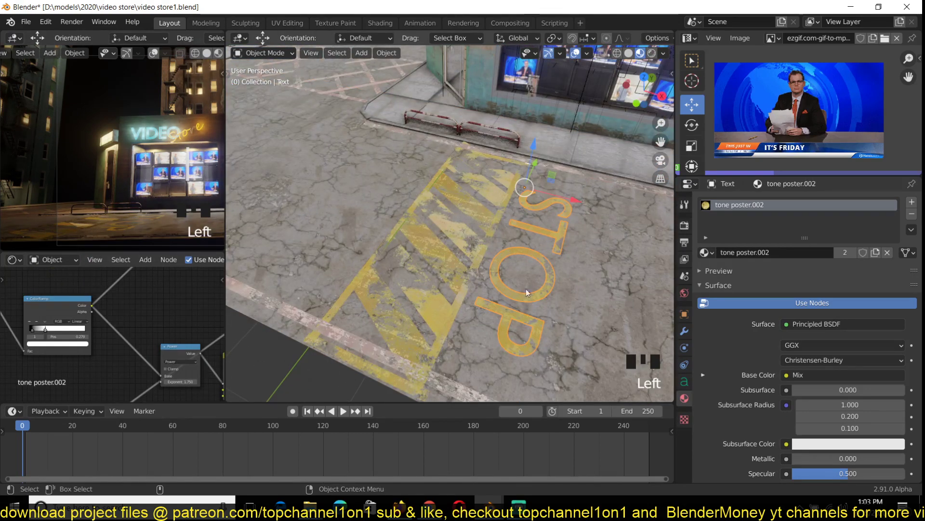
key("Tab")
key("Tab")
key("Tab")
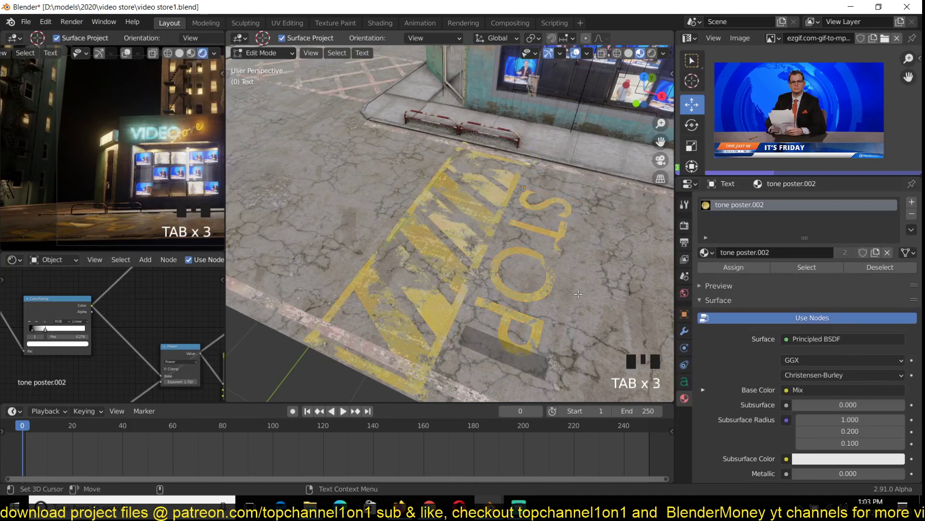
key("ctrl+a")
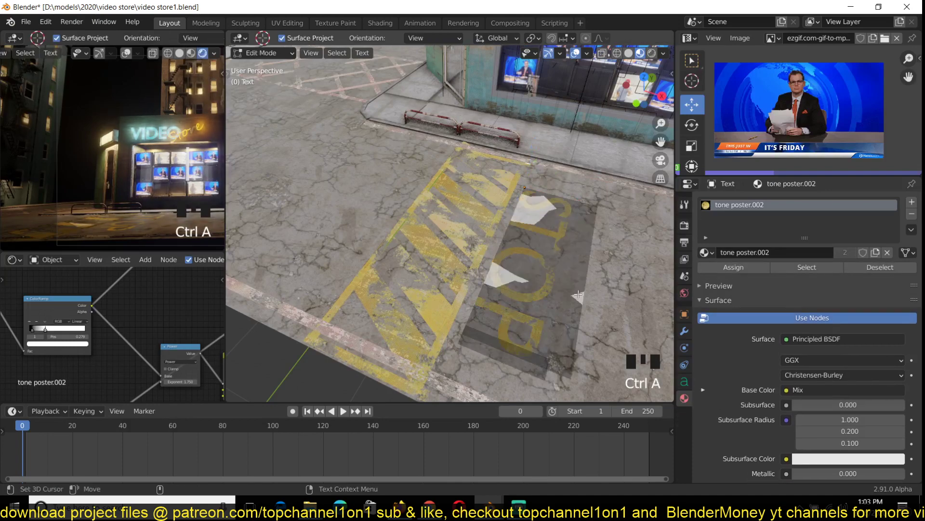
key("BackSpace")
key("BackSpace")
key("BackSpace")
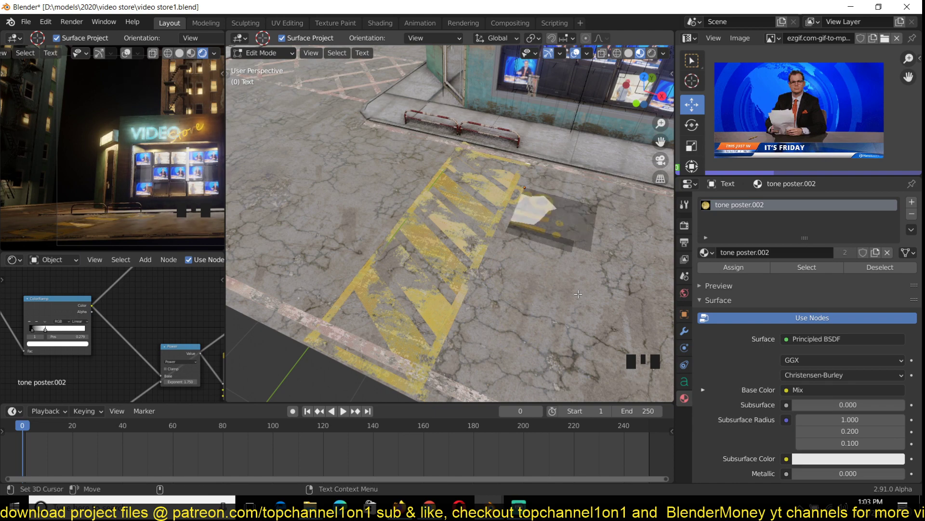
type("GIVE W")
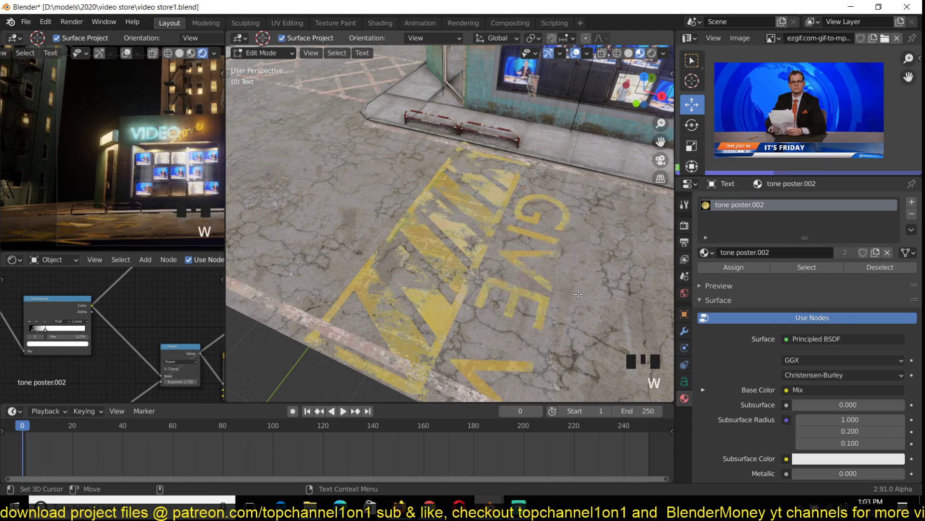
type("A")
key("Tab")
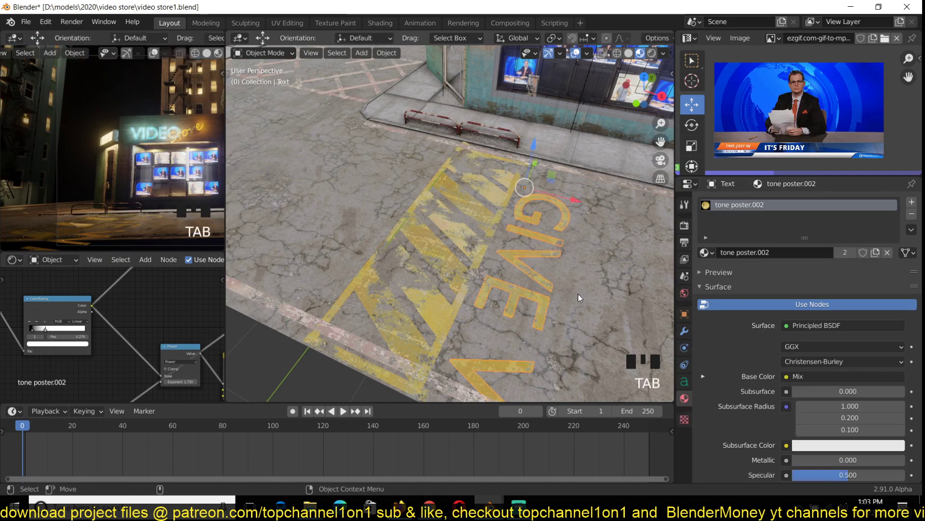
scroll(572, 224, "down", 3)
key("alt+a")
key("grave")
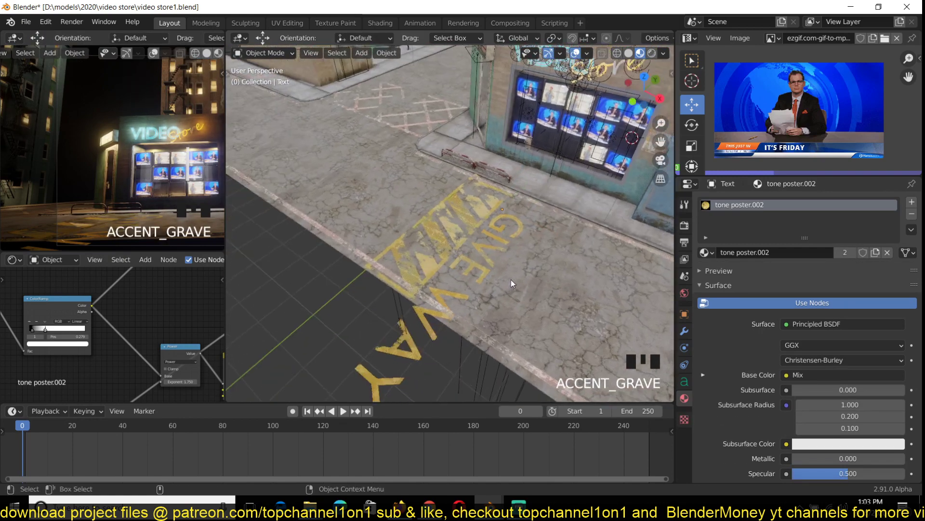
- Select the GIVE WAY road text and examine its worn paint up close beside the striped marking
scroll(482, 241, "up", 5)
left_click(573, 249)
left_click(574, 253)
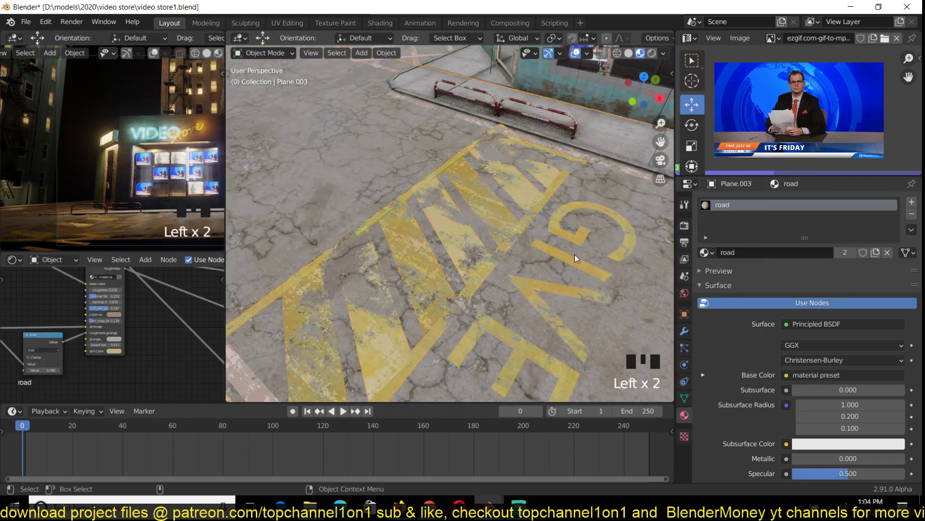
left_click(574, 255)
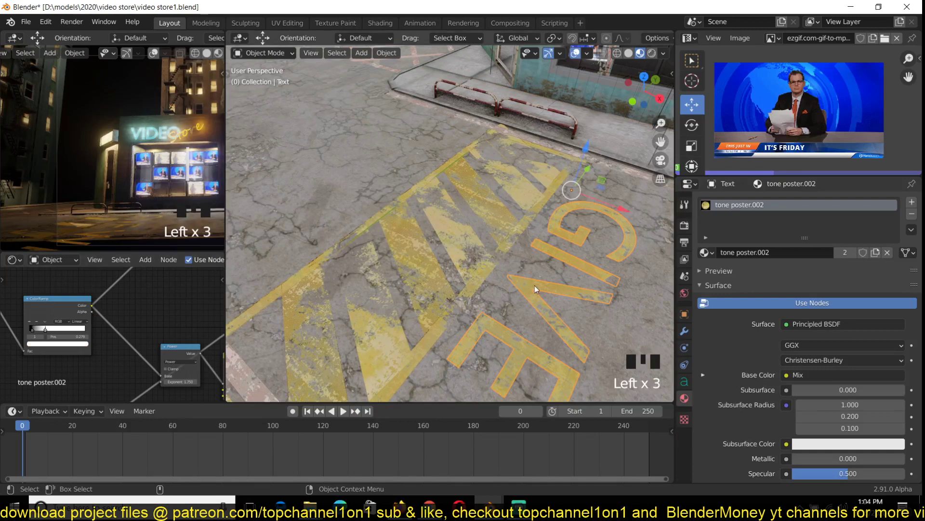
scroll(583, 290, "down", 1)
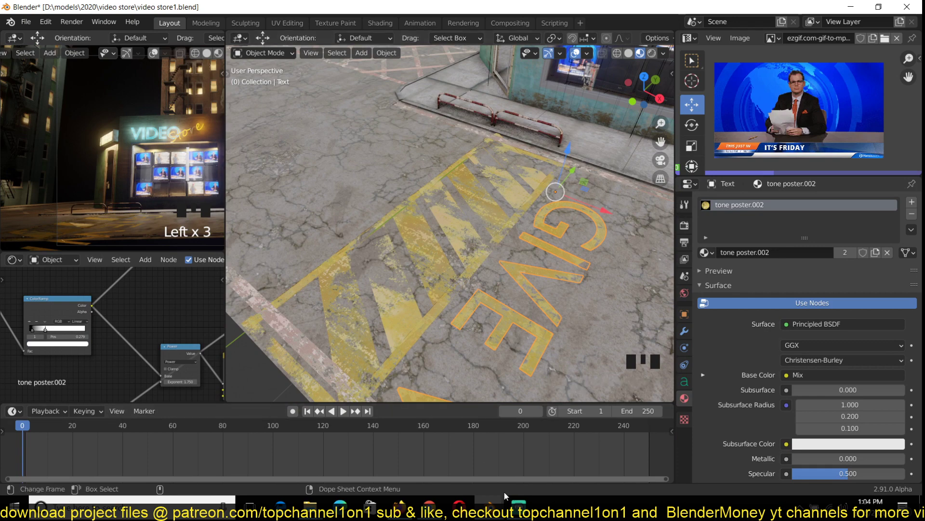
left_click(519, 504)
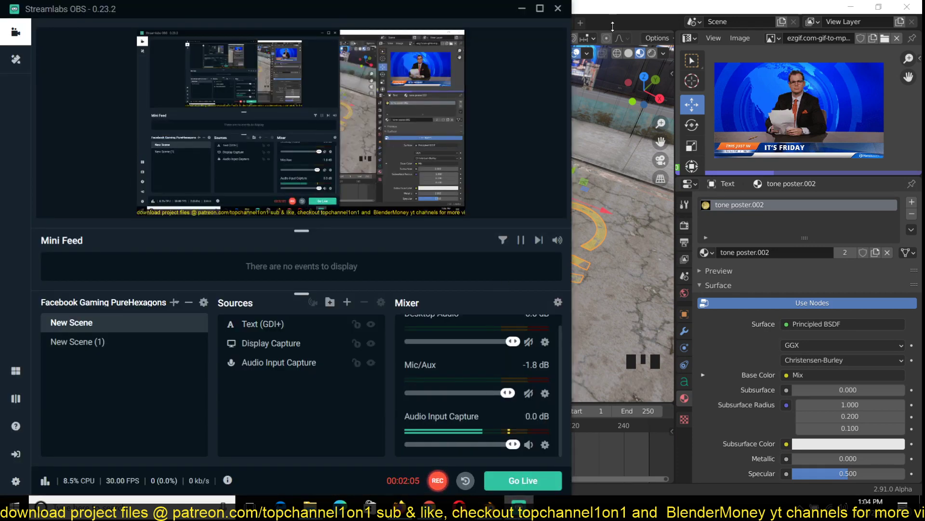
left_click(622, 4)
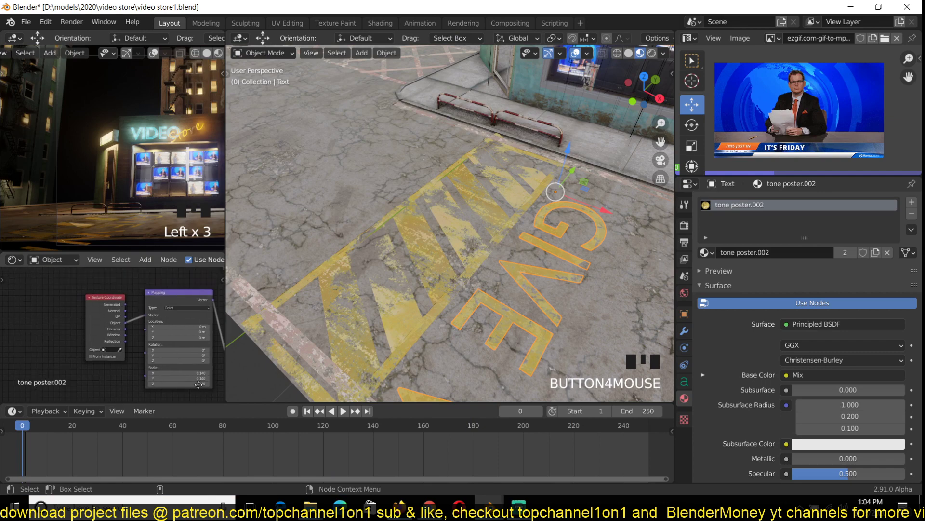
- Shift the ColorRamp's white stop slightly further from the black stop in the tone poster.002 material
scroll(108, 306, "up", 5)
scroll(423, 298, "up", 3)
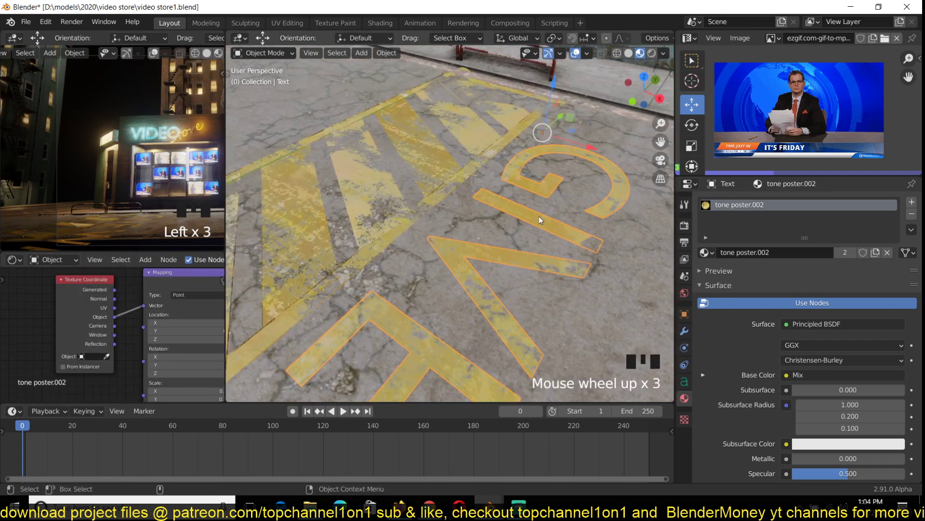
middle_click_drag(203, 324, 52, 285)
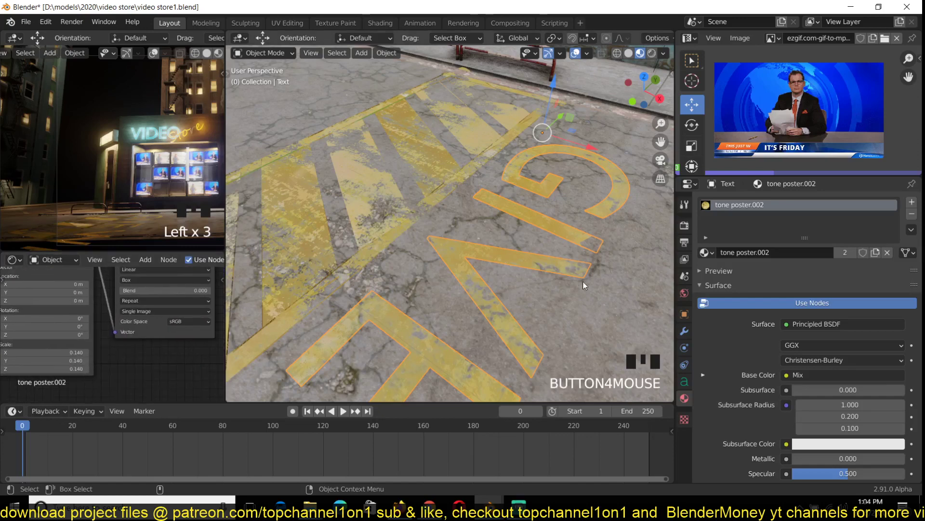
key("alt+a")
scroll(165, 320, "down", 3)
middle_click_drag(195, 336, 26, 313)
scroll(112, 324, "down", 3)
middle_click_drag(107, 318, 18, 310)
middle_click_drag(99, 337, 183, 330)
scroll(33, 325, "up", 4)
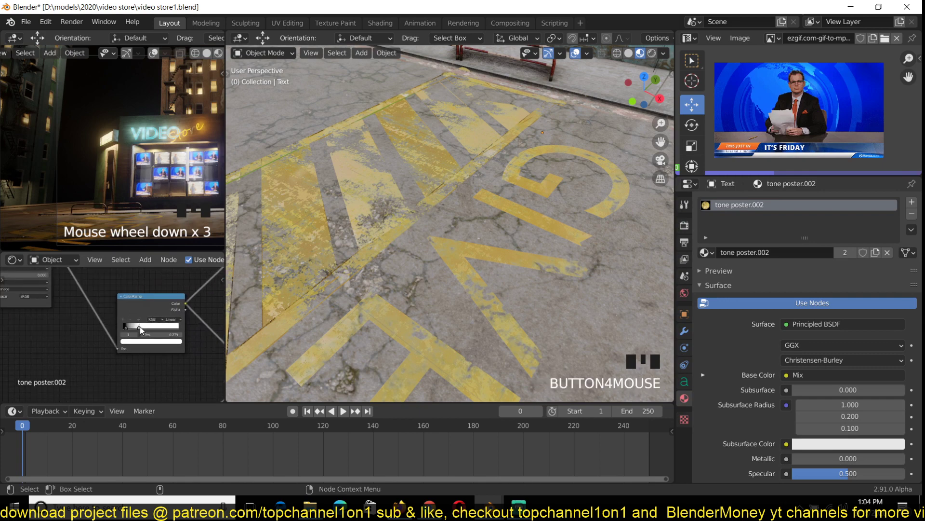
left_click_drag(141, 329, 146, 334)
scroll(539, 218, "down", 4)
key("alt+a")
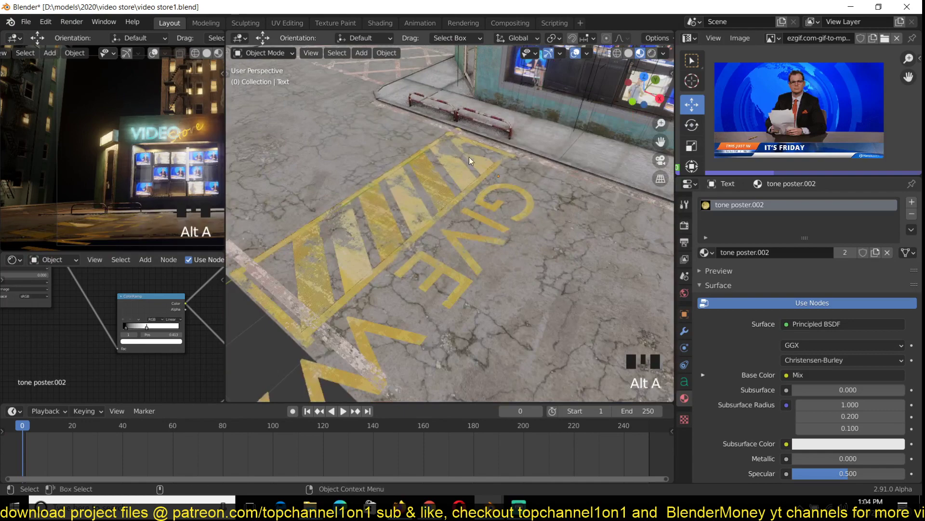
- Select the stained wall plane beside the roller shutter, inspect it up close, and save the file
middle_click_drag(469, 157, 466, 127)
left_click(339, 93)
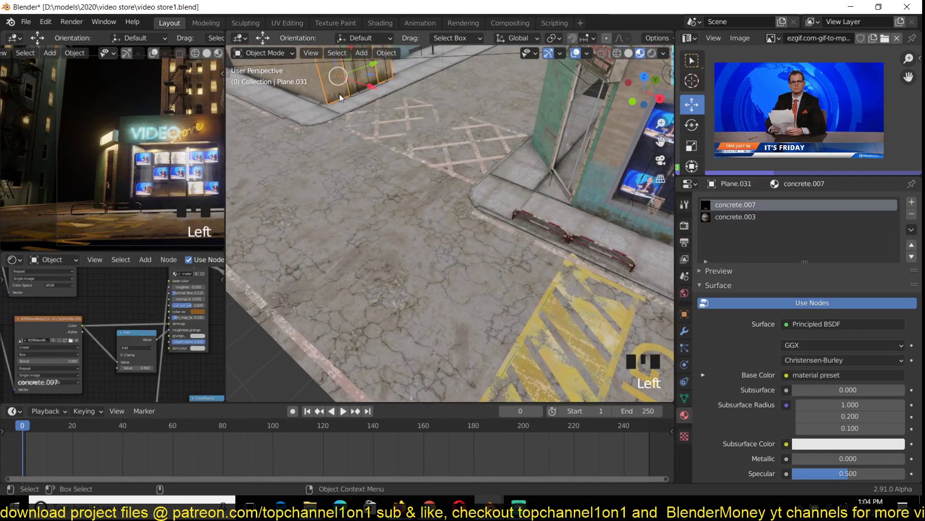
key("KP_Decimal")
key("grave")
middle_click_drag(463, 236, 502, 172)
key("grave")
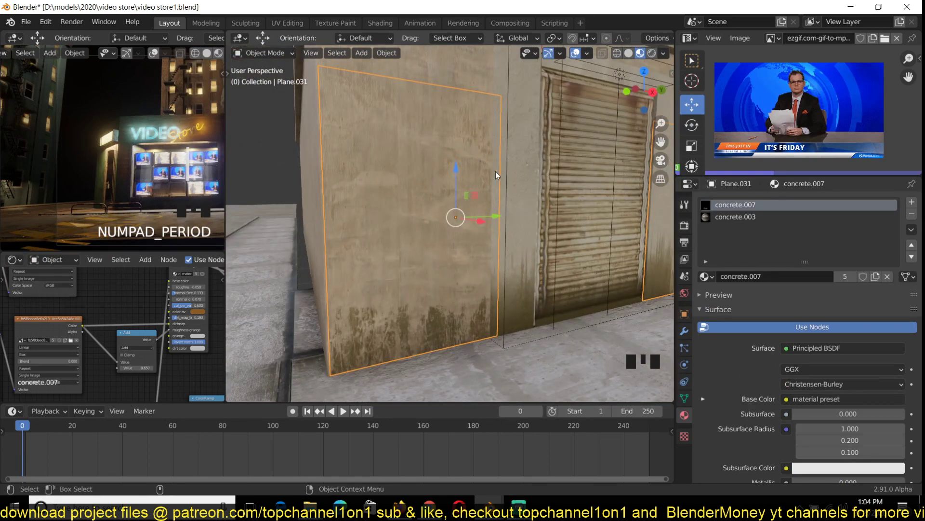
key("ctrl+s")
middle_click_drag(496, 172, 542, 200)
key("grave")
key("grave")
key("grave")
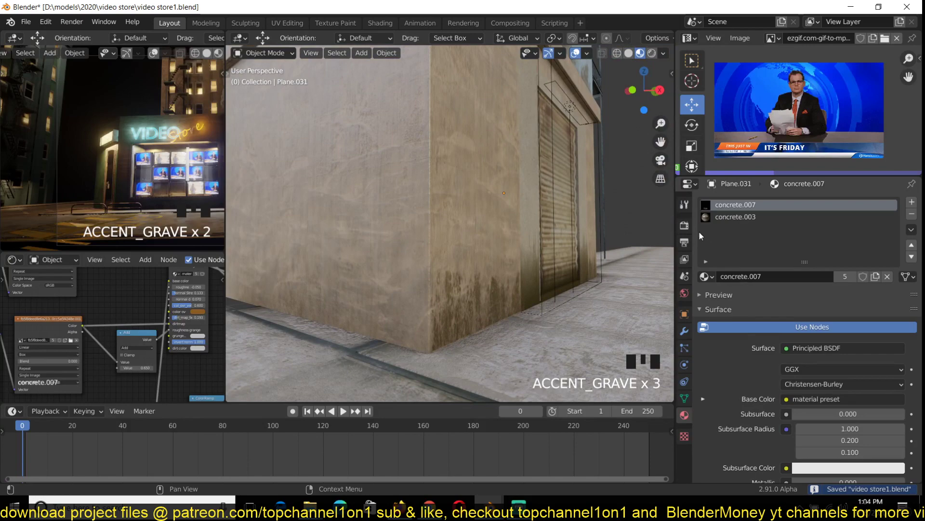
- Change the render engine to Cycles, using solid shading in the small camera viewport and rendered shading in the main viewport
left_click(684, 225)
left_click(808, 203)
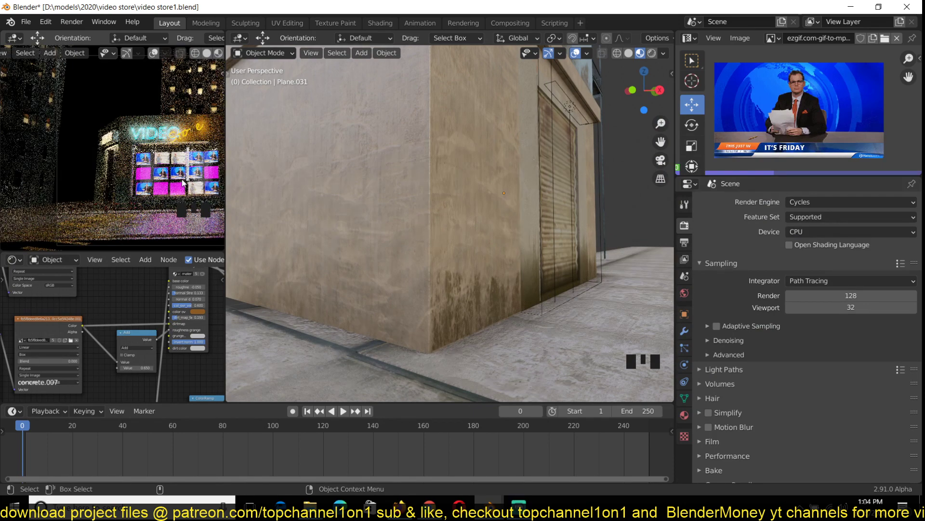
left_click(207, 53)
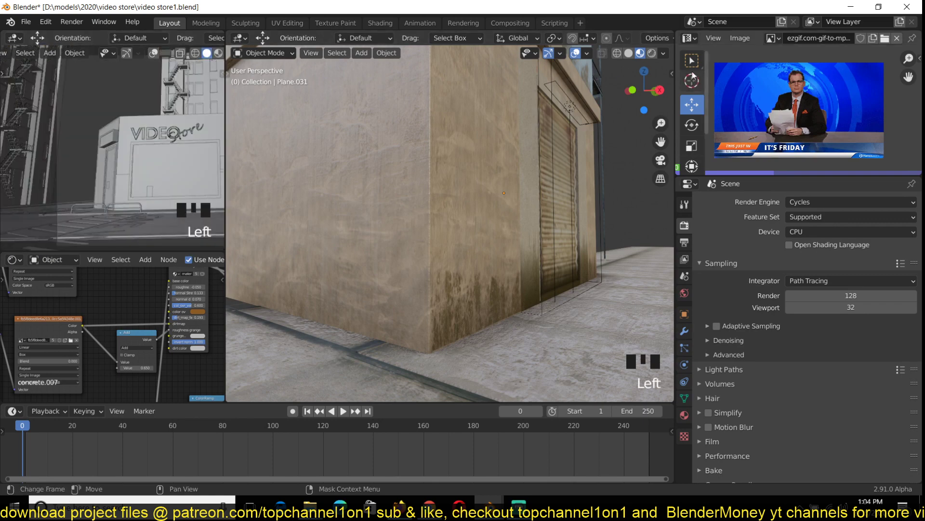
left_click(651, 53)
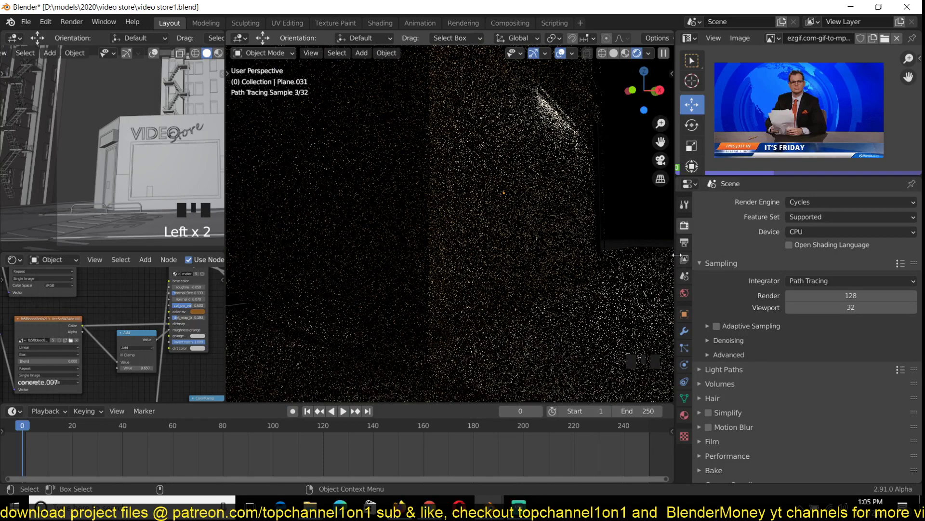
- Limit the rendered preview to a region around the wall corner and add a point light there, moved about 0.28 m along X
left_click(732, 356)
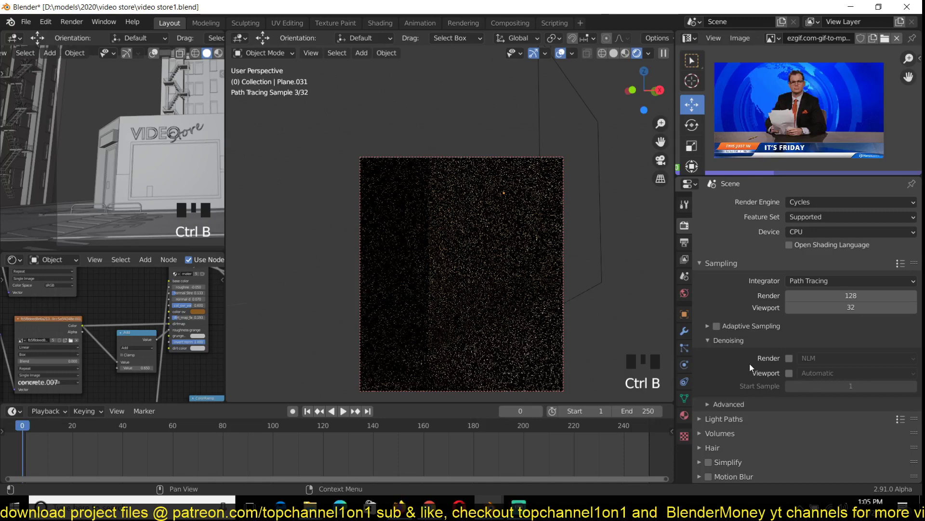
key("shift+a")
left_click(606, 274)
left_click_drag(617, 270, 618, 268)
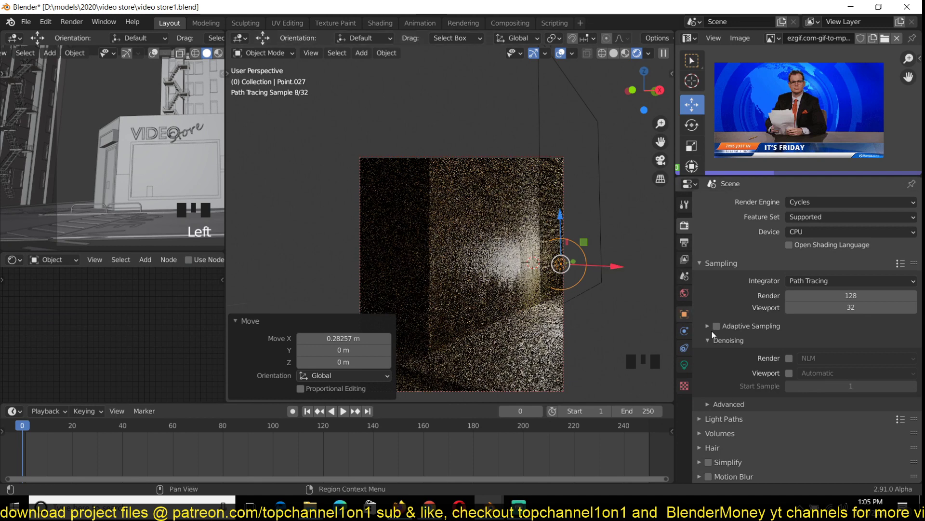
- Enable Cycles denoising for the render with NLM and for the viewport with Automatic
left_click(788, 359)
left_click(789, 373)
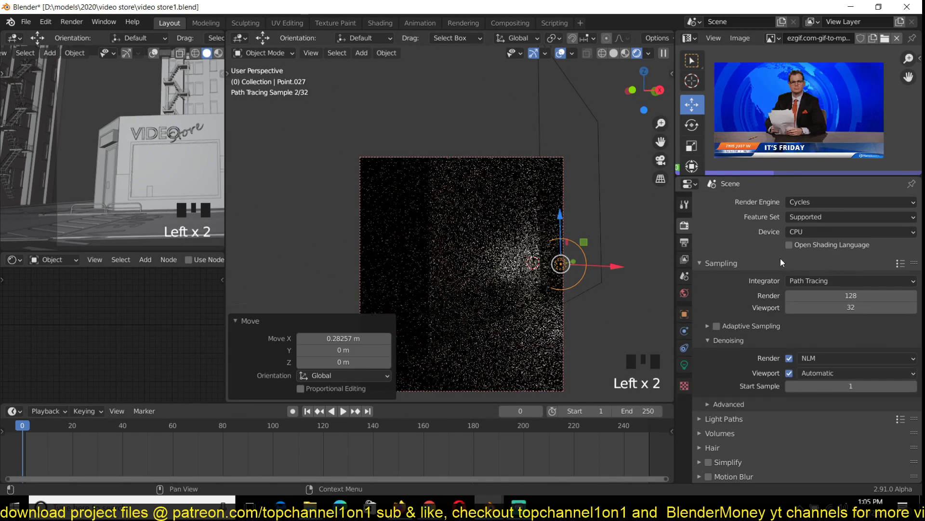
left_click(810, 230)
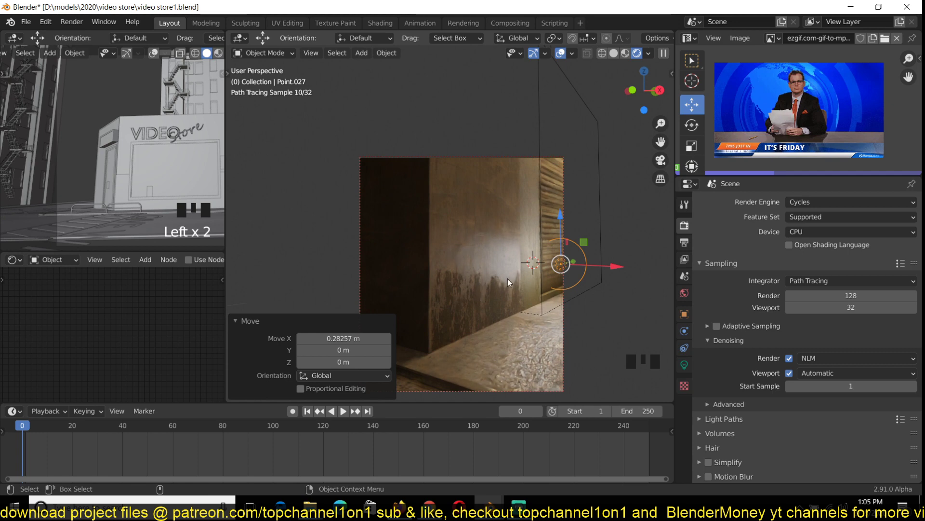
- Return the main viewport to material preview shading and select the stained wall plane beside the roller shutter
key("z")
left_click(627, 276)
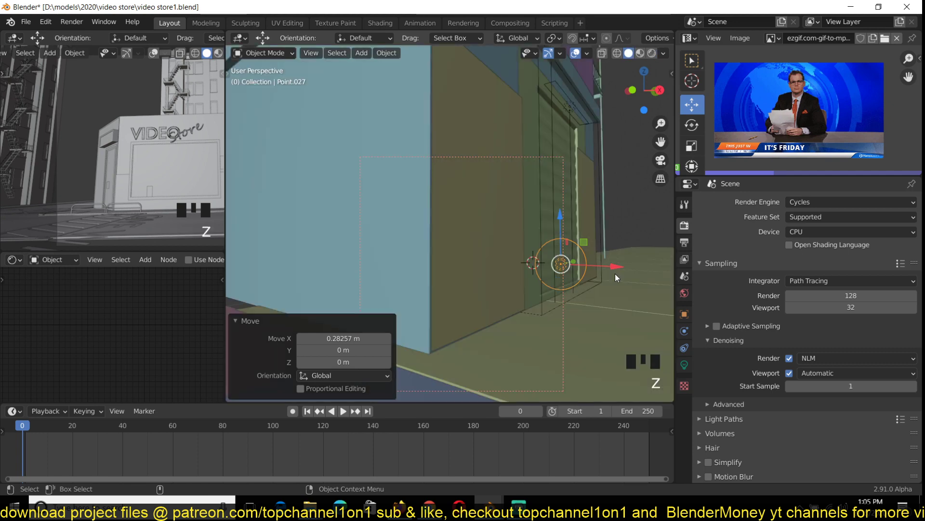
left_click(641, 54)
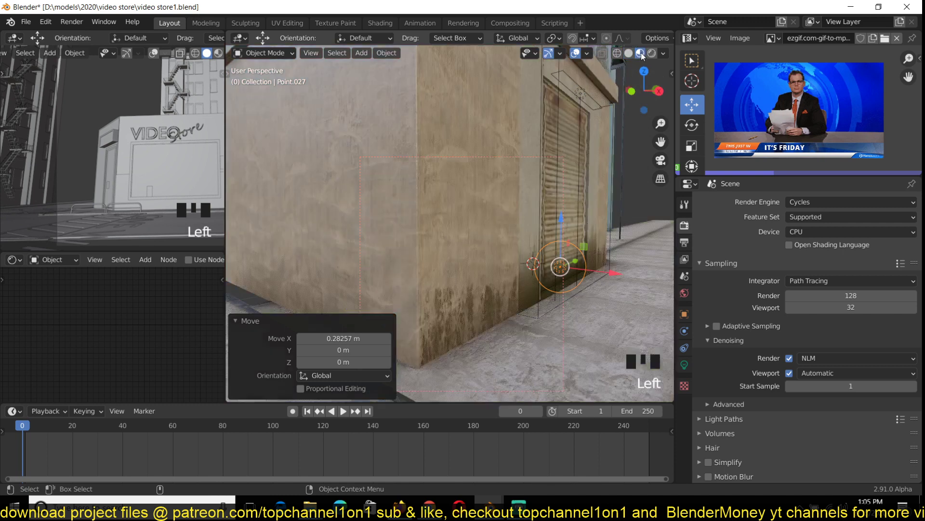
middle_click_drag(594, 114, 492, 276)
left_click(467, 326)
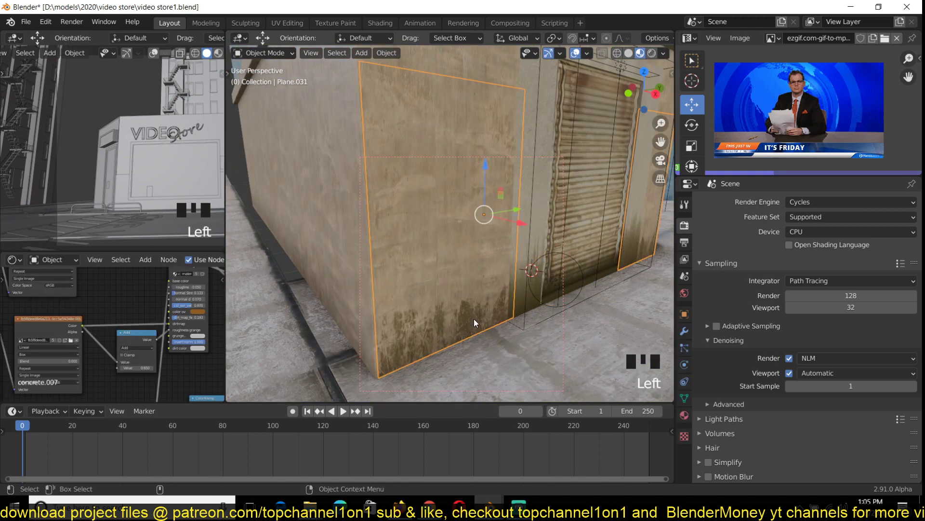
- Try moving the stained wall plane away from the wall and upward, and undo the move
key("g")
left_click(514, 253)
key("grave")
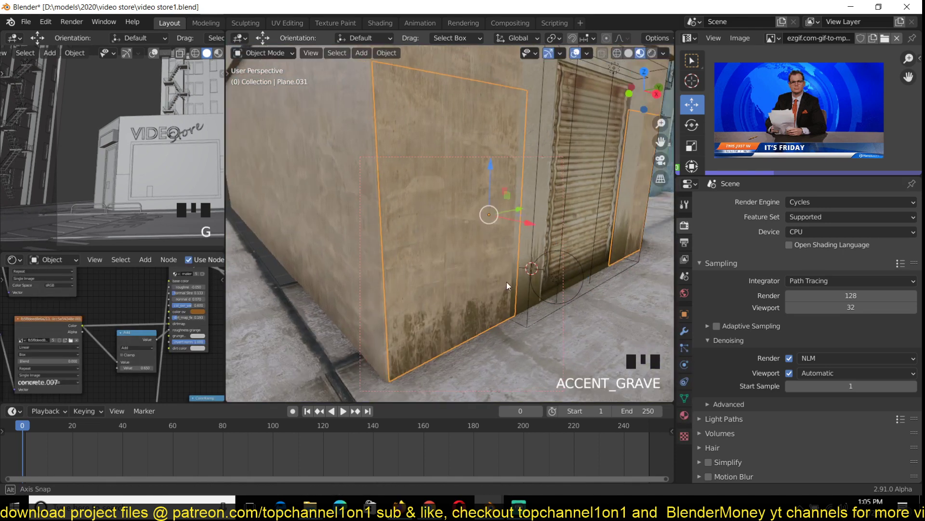
key("grave")
left_click_drag(483, 161, 475, 137)
key("ctrl+z")
key("grave")
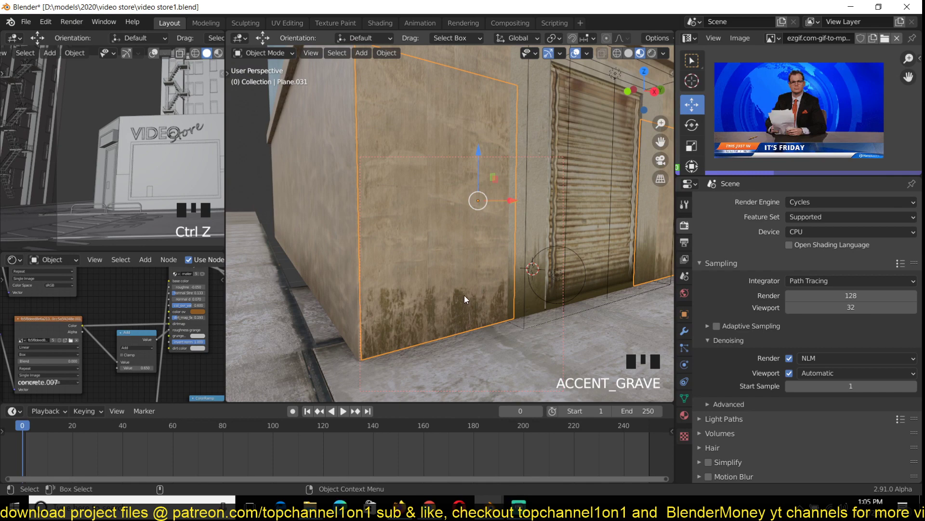
- Look through the stained wall plane's material, mesh data and object properties for shadow options, including the material's Settings section
left_click(685, 413)
scroll(771, 361, "down", 13)
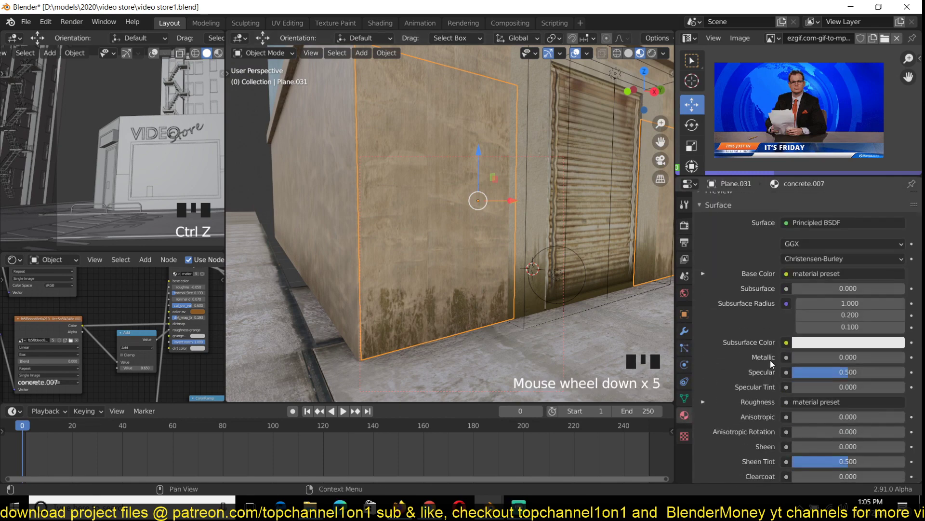
scroll(785, 357, "down", 5)
scroll(779, 362, "up", 1)
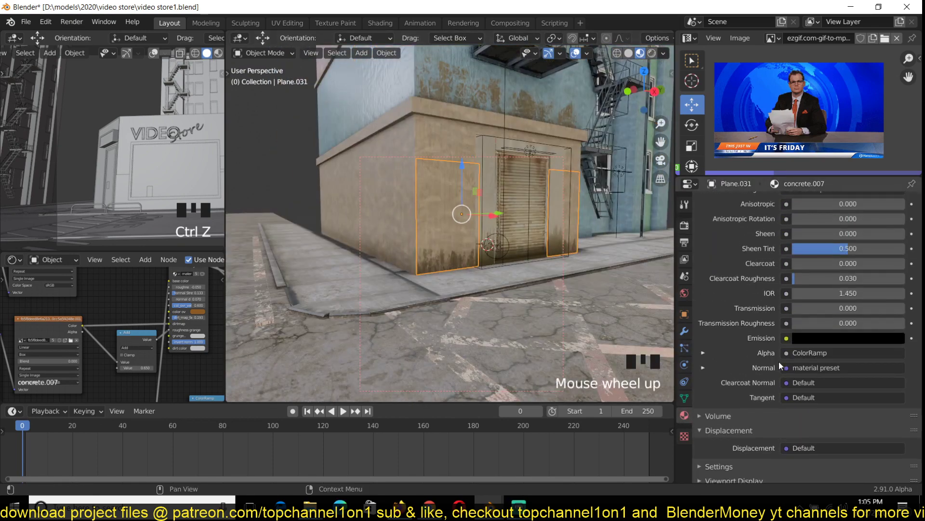
scroll(733, 445, "down", 3)
left_click(730, 411)
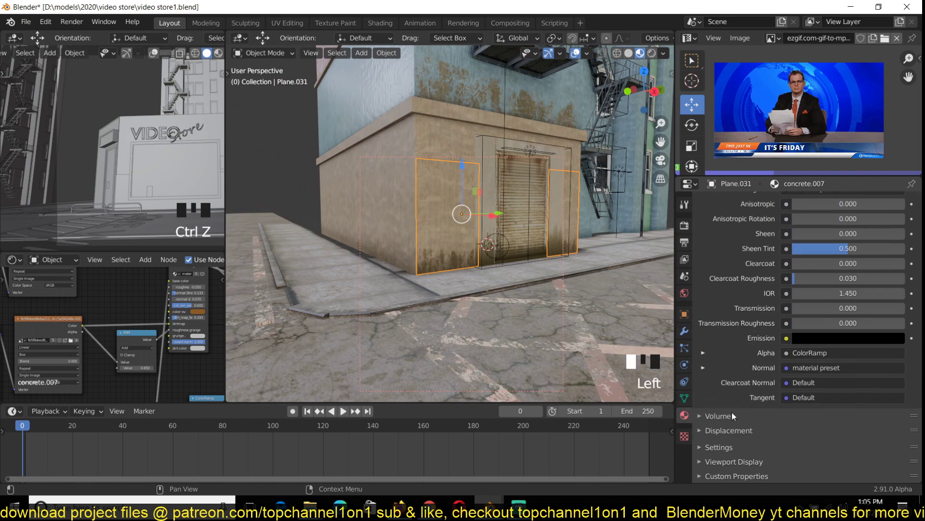
left_click(729, 446)
scroll(499, 289, "up", 3)
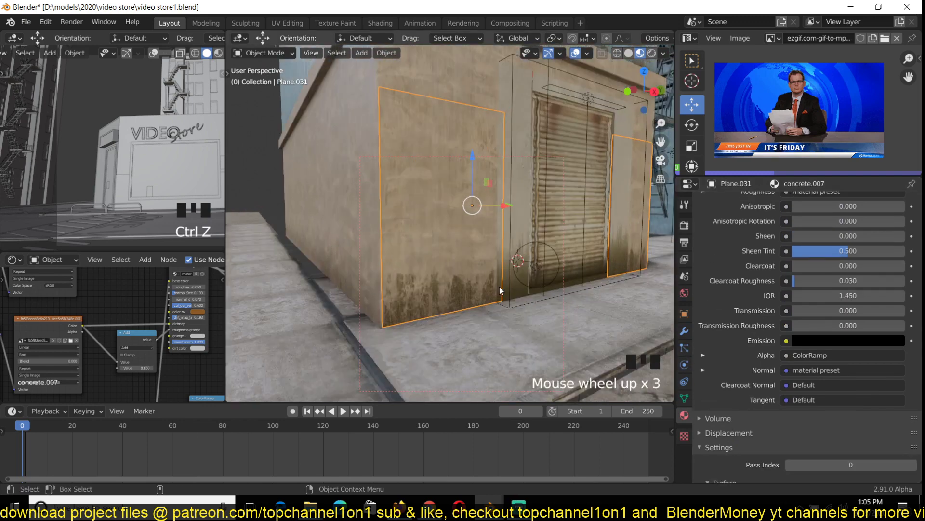
key("grave")
scroll(520, 287, "up", 1)
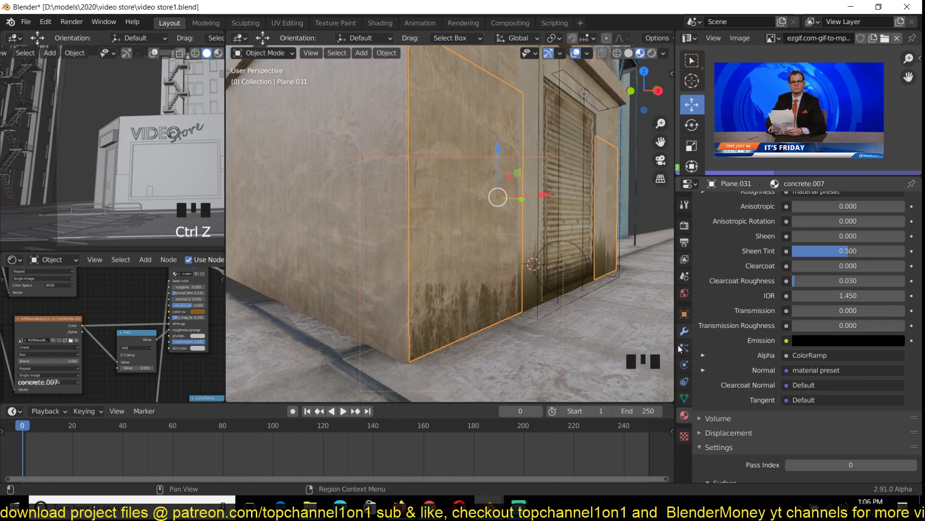
left_click(684, 399)
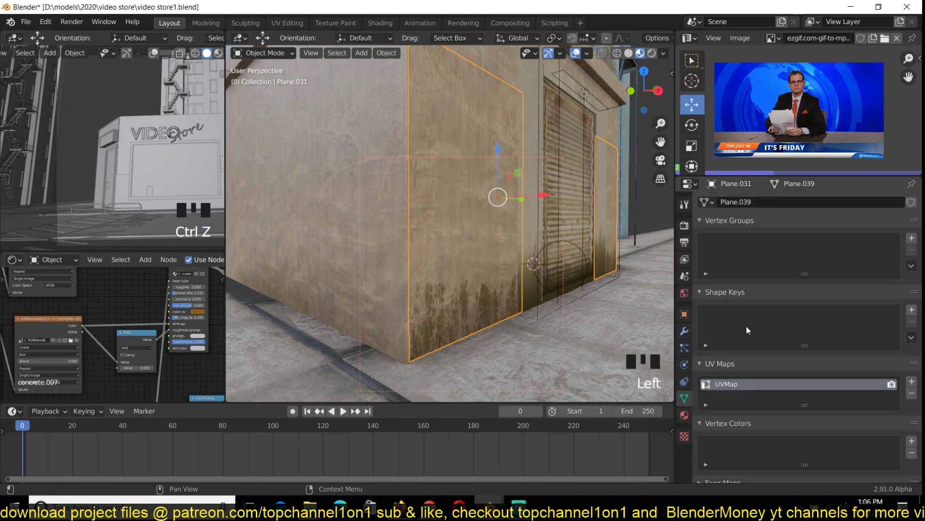
left_click(684, 313)
- Move the stained wall plane about 0.147 m along X, away from the wall
key("grave")
scroll(540, 304, "down", 1)
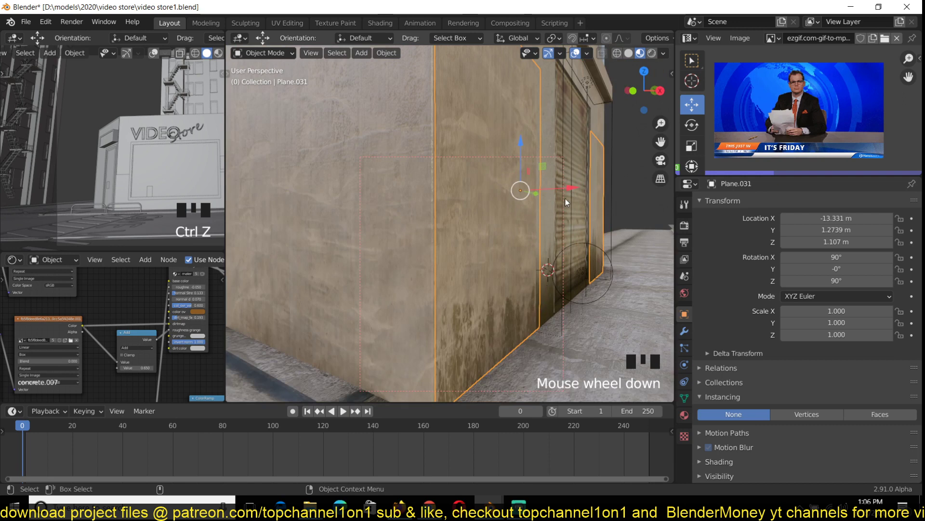
left_click_drag(567, 192, 583, 207)
scroll(582, 206, "down", 1)
- Move the point light in front of the wall about 0.27 m along X and preview the wall corner in rendered shading
left_click(542, 256)
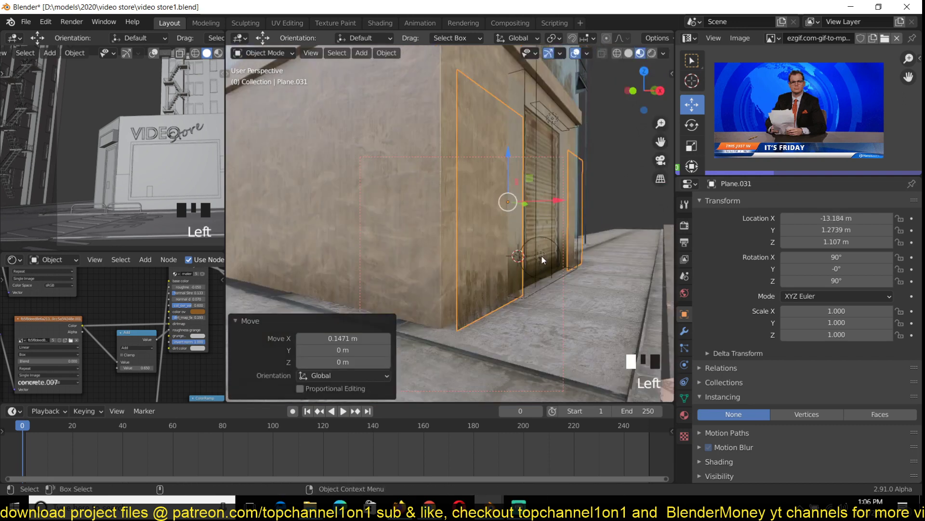
left_click_drag(574, 260, 594, 264)
scroll(516, 297, "up", 1)
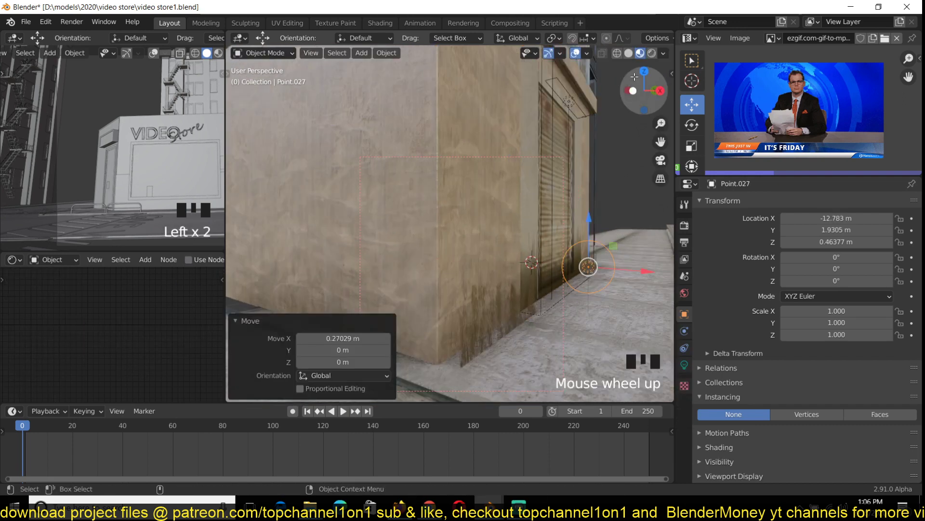
left_click(651, 53)
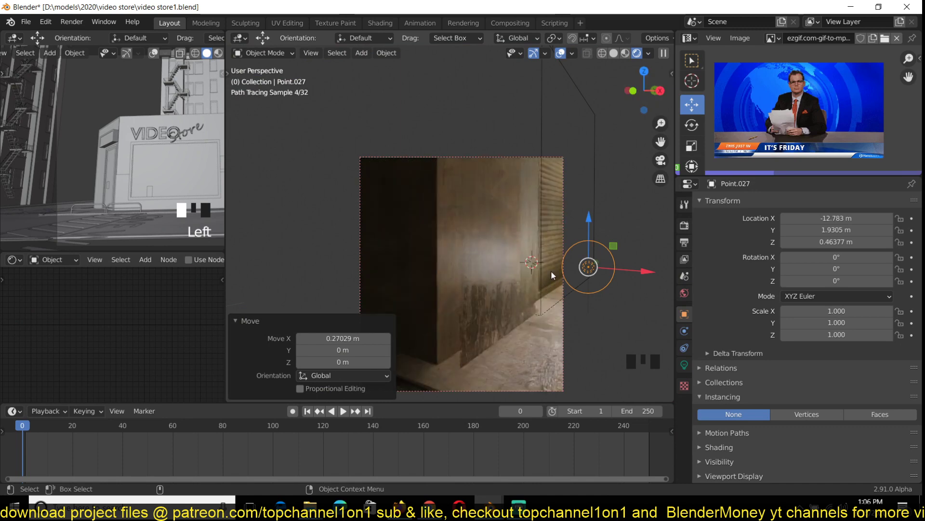
left_click(594, 184)
- Move the stained wall plane about -0.127 m along X, back towards the wall, and deselect it
left_click(499, 327)
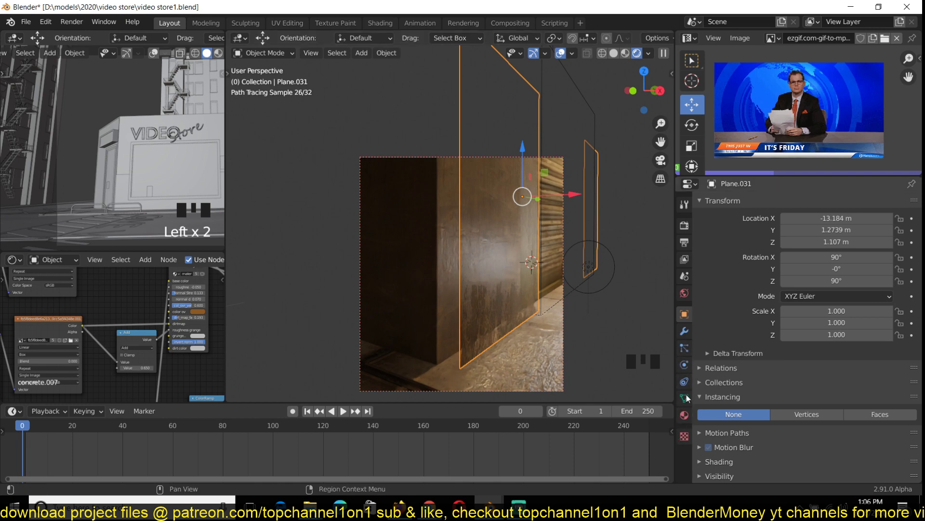
left_click(685, 415)
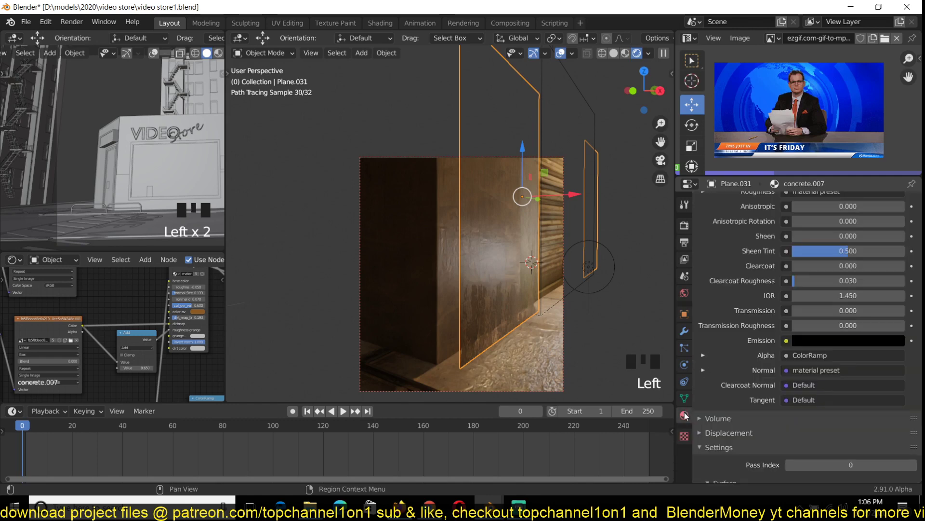
left_click_drag(560, 192, 544, 195)
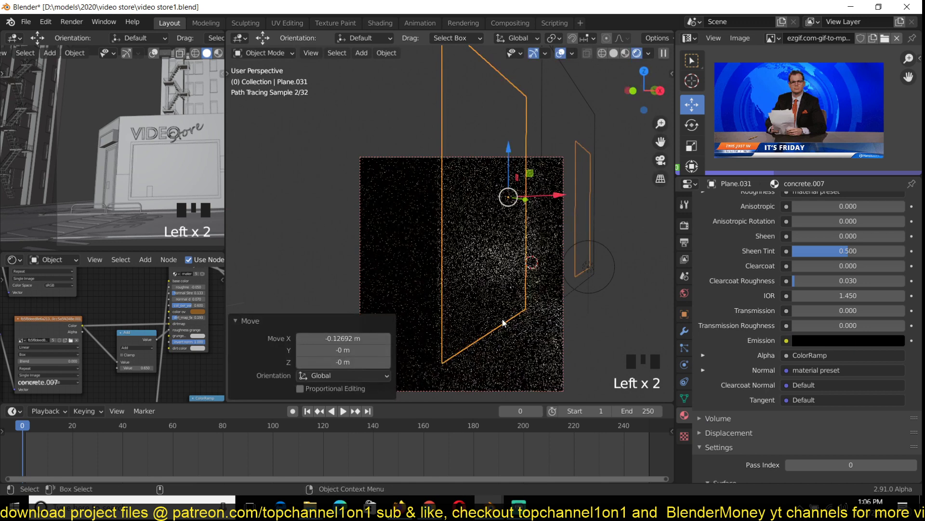
left_click(619, 115)
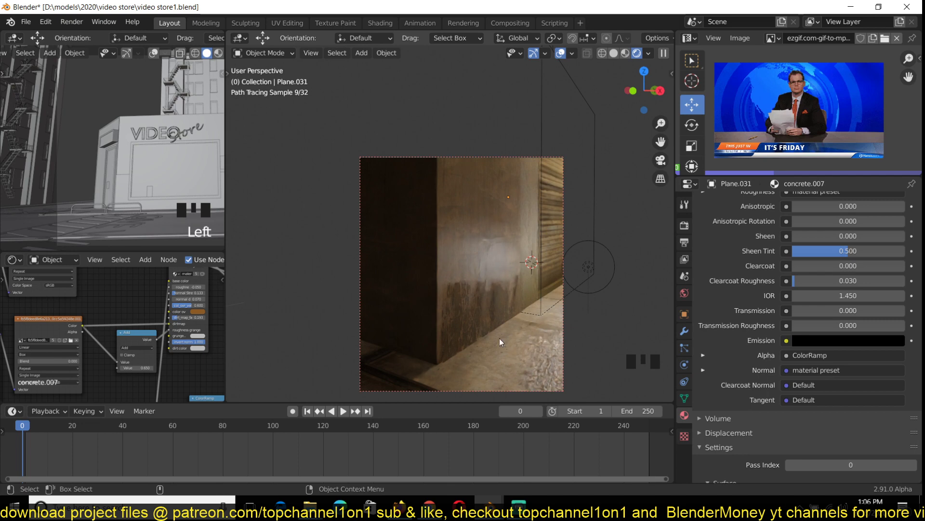
- Select the stained wall plane and expand the Shading and Visibility sections of its object properties
left_click(483, 328)
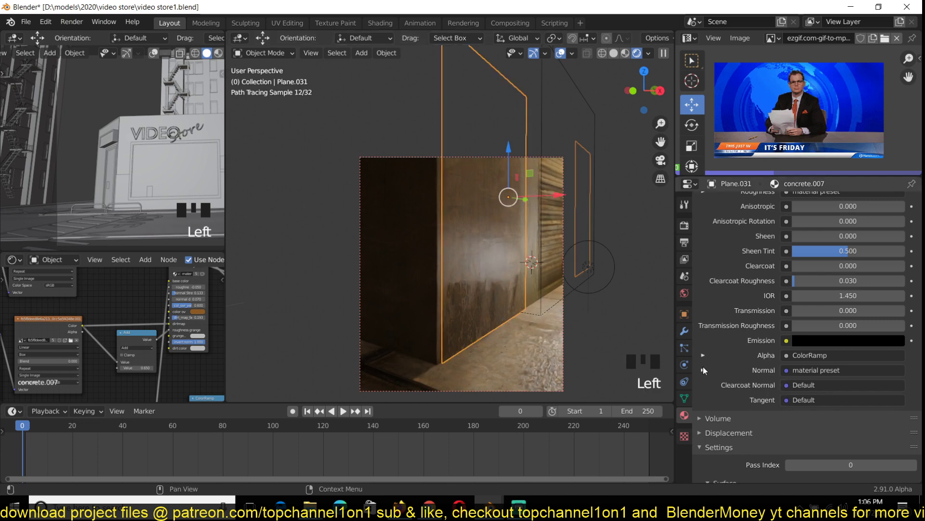
left_click(685, 316)
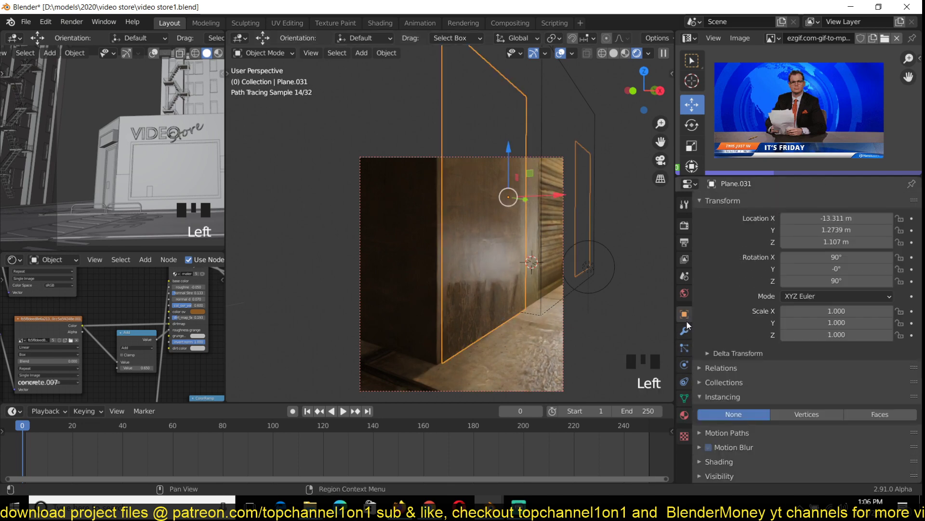
left_click(734, 399)
left_click(734, 398)
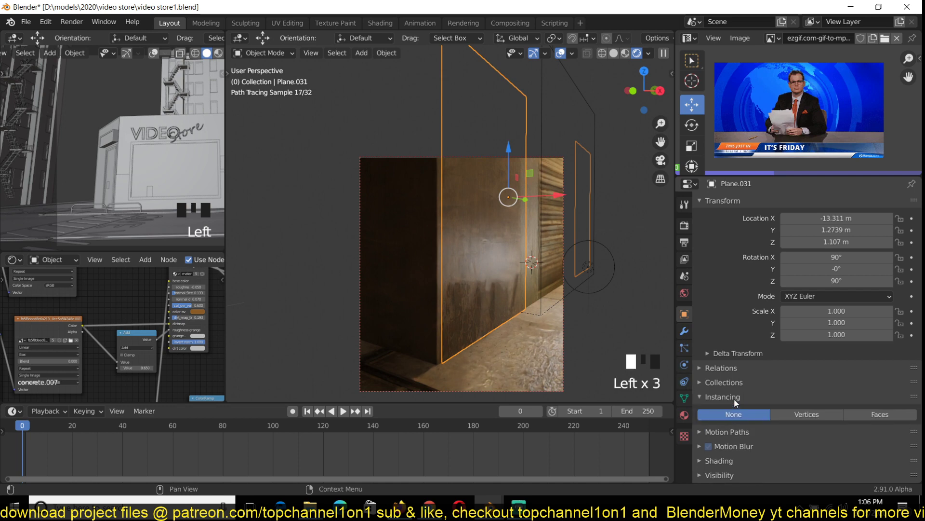
left_click(733, 399)
left_click(733, 440)
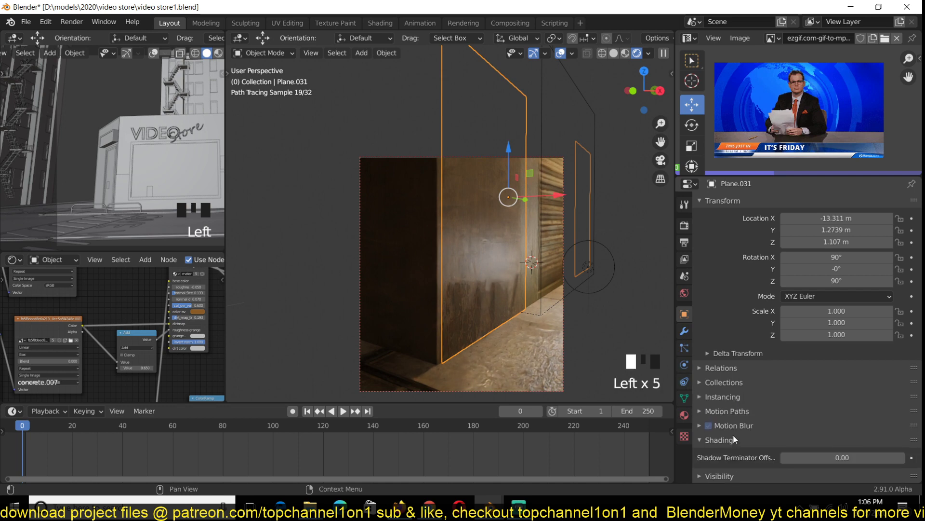
scroll(733, 436, "down", 3)
left_click(733, 447)
scroll(735, 444, "down", 5)
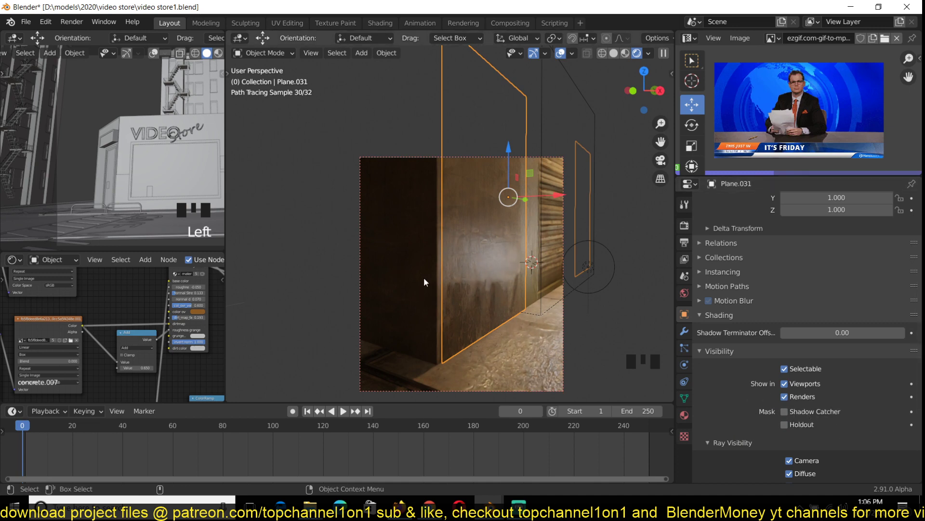
- Try the Shadow Catcher mask on the stained wall plane and turn it off again
left_click(788, 413)
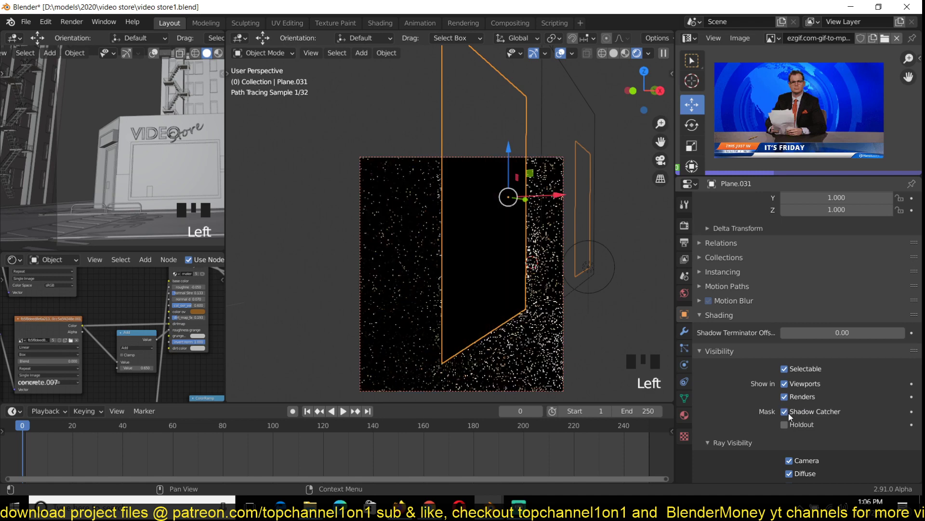
left_click(786, 412)
- Disable Shadow in the stained wall plane's ray visibility, comparing the rendered wall with the plane deselected before and after
scroll(760, 409, "down", 4)
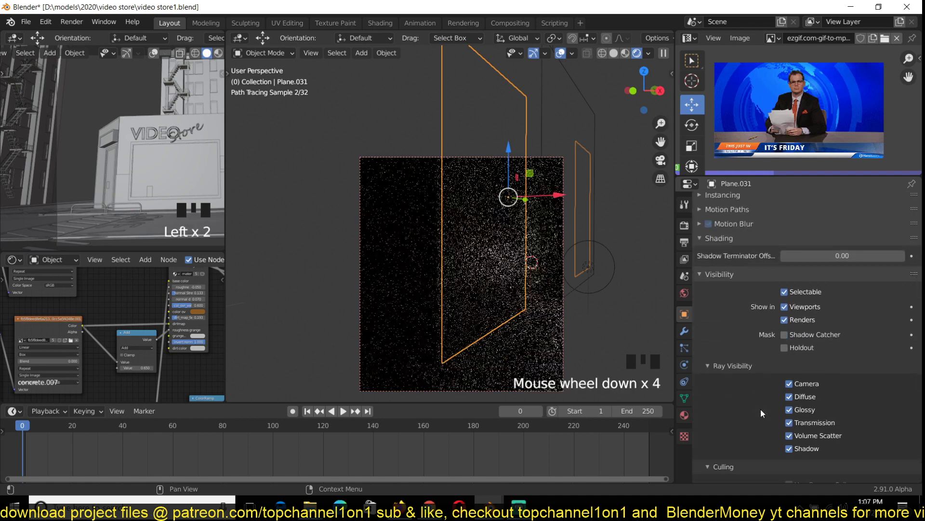
scroll(773, 438, "down", 2)
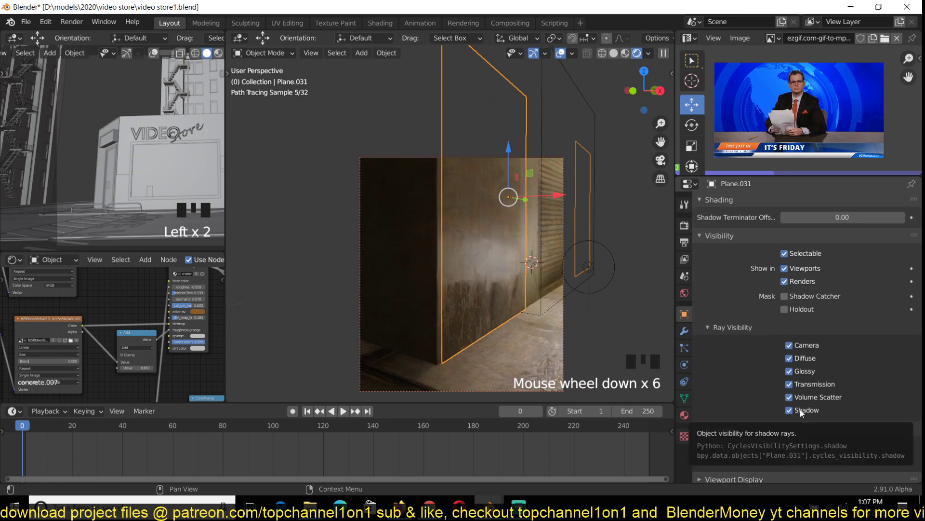
left_click(615, 108)
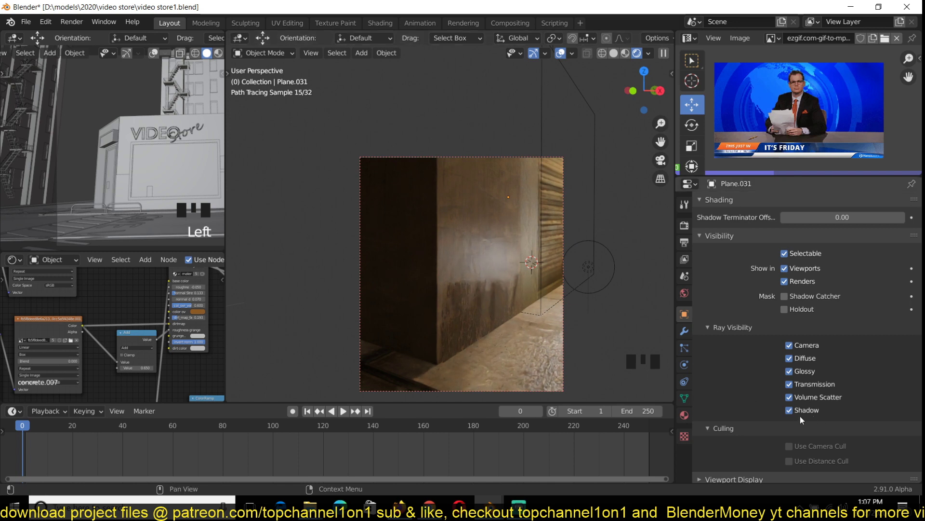
left_click(469, 299)
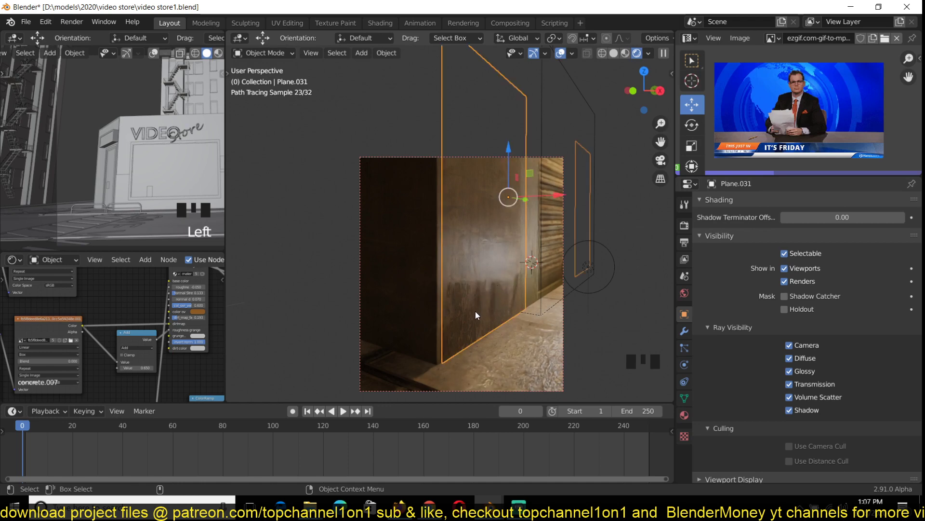
left_click(789, 411)
left_click(617, 212)
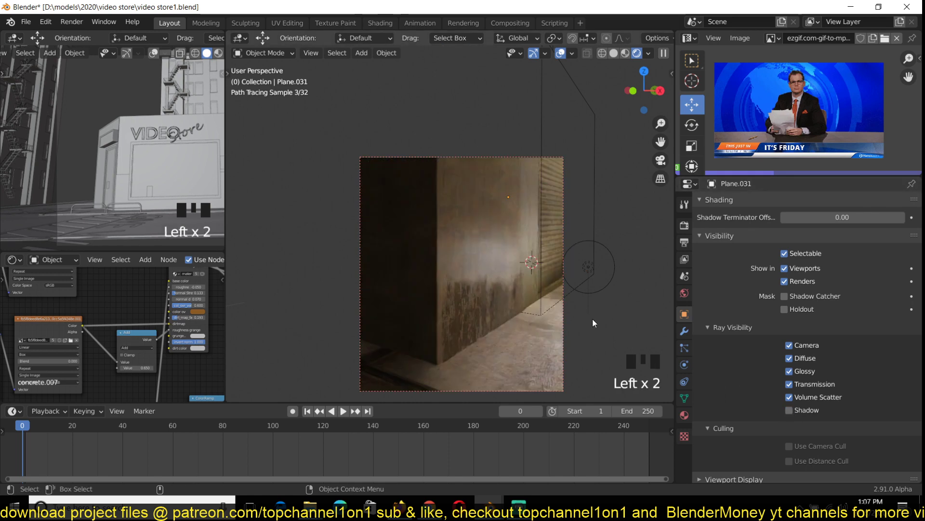
left_click(487, 305)
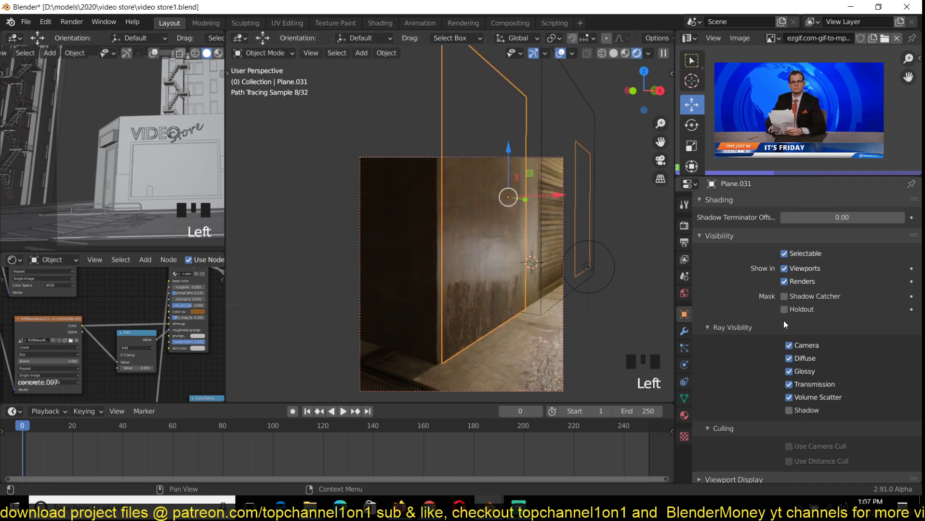
- Return the viewport to material preview shading and review the surface and volume settings of the plane's concrete.007 material
left_click(626, 53)
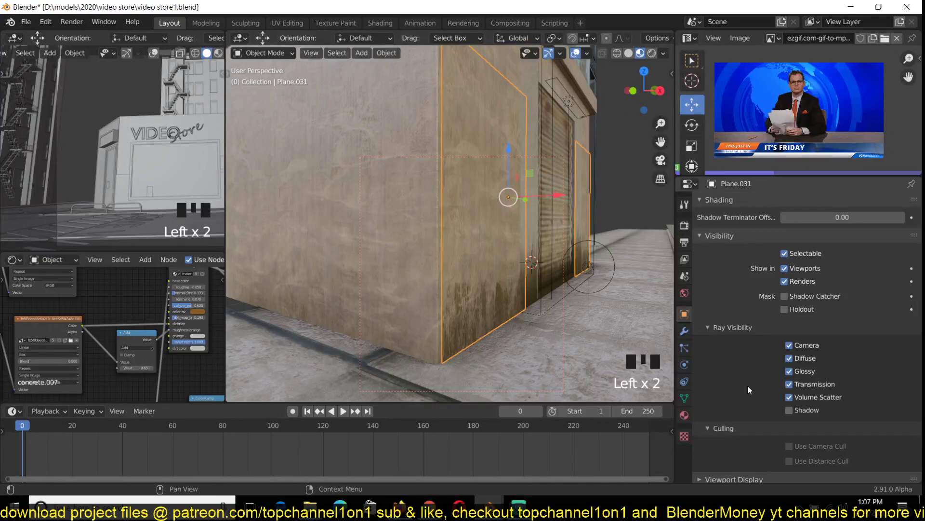
left_click(685, 415)
scroll(742, 403, "down", 12)
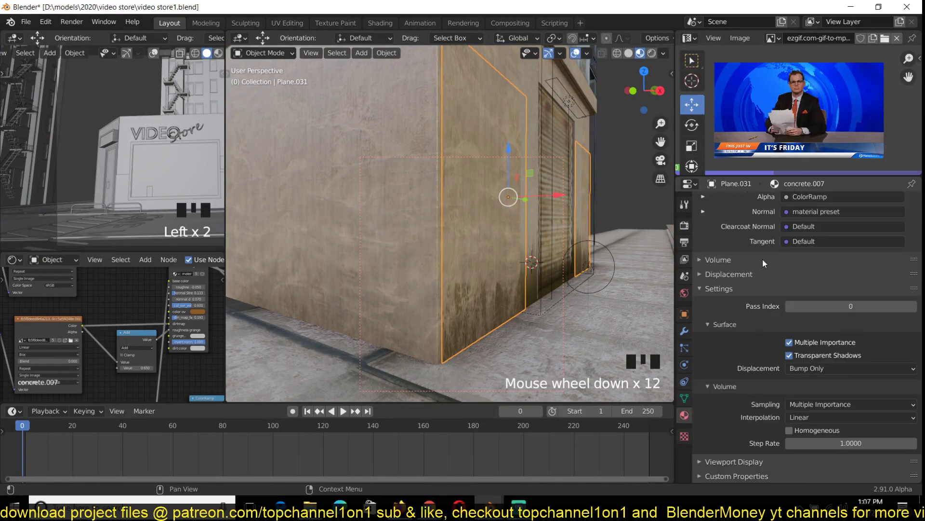
scroll(704, 207, "up", 6)
- Switch the render engine to Eevee and show the wall in rendered shading
left_click(684, 225)
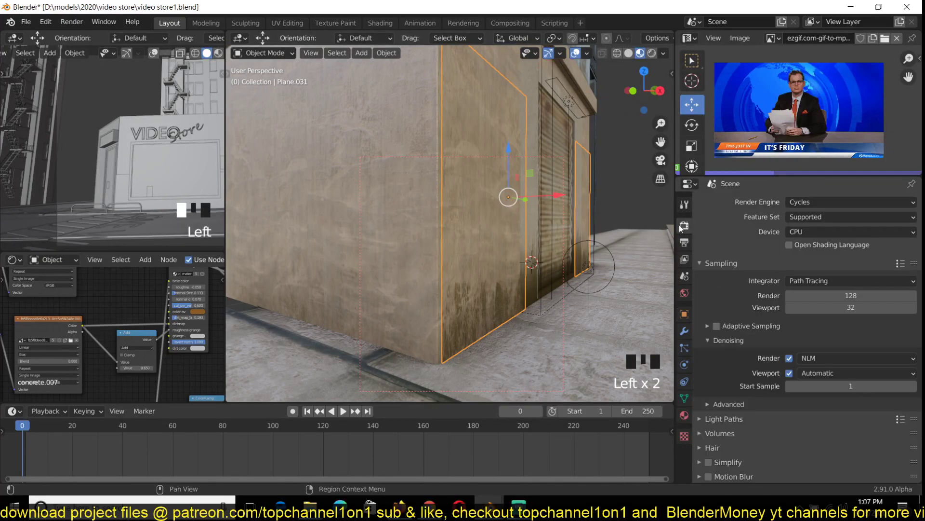
left_click(820, 202)
left_click(808, 217)
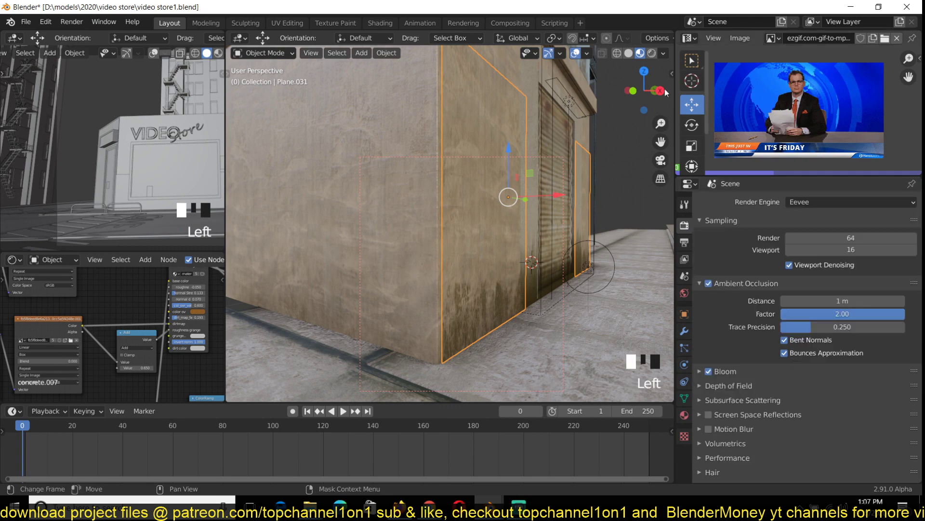
left_click(653, 54)
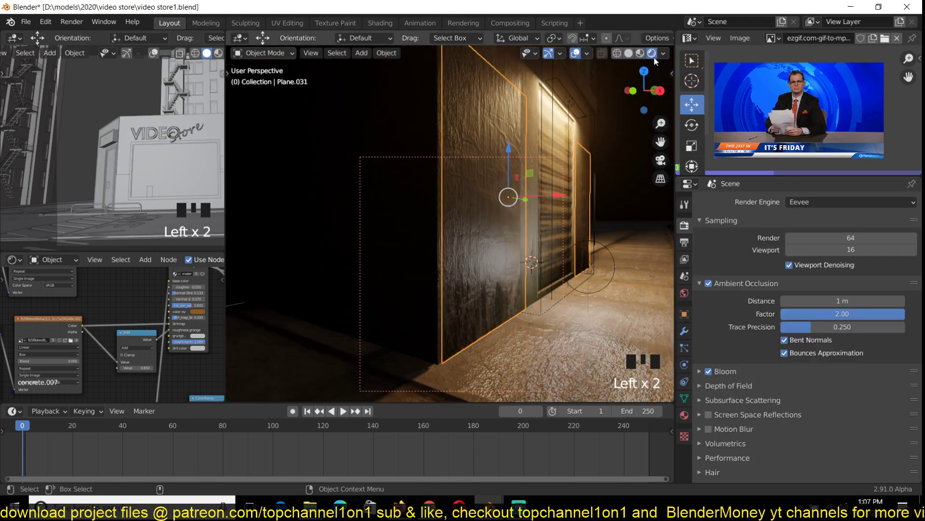
- Try the Opaque shadow mode on the concrete.007 material and inspect the wall plane up close
left_click(684, 414)
scroll(791, 419, "down", 6)
scroll(783, 421, "down", 5)
left_click(813, 353)
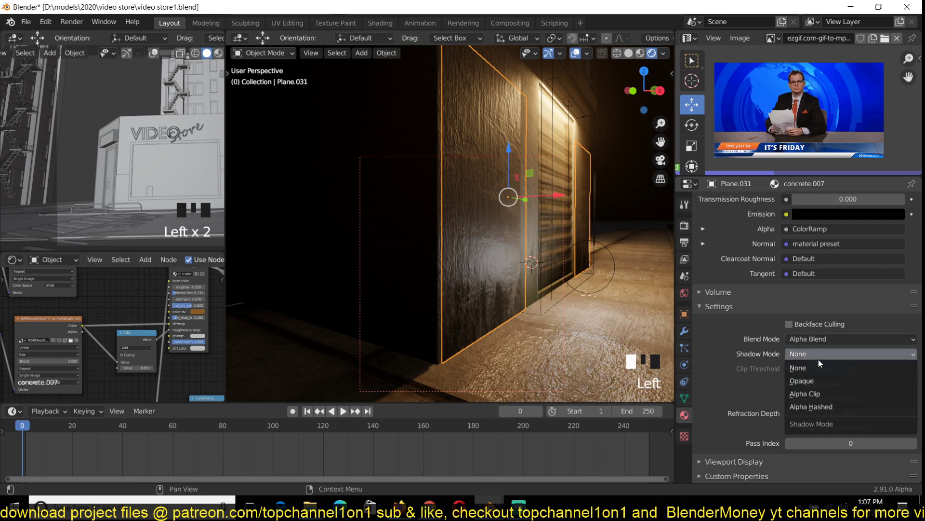
left_click(804, 381)
scroll(528, 325, "up", 2)
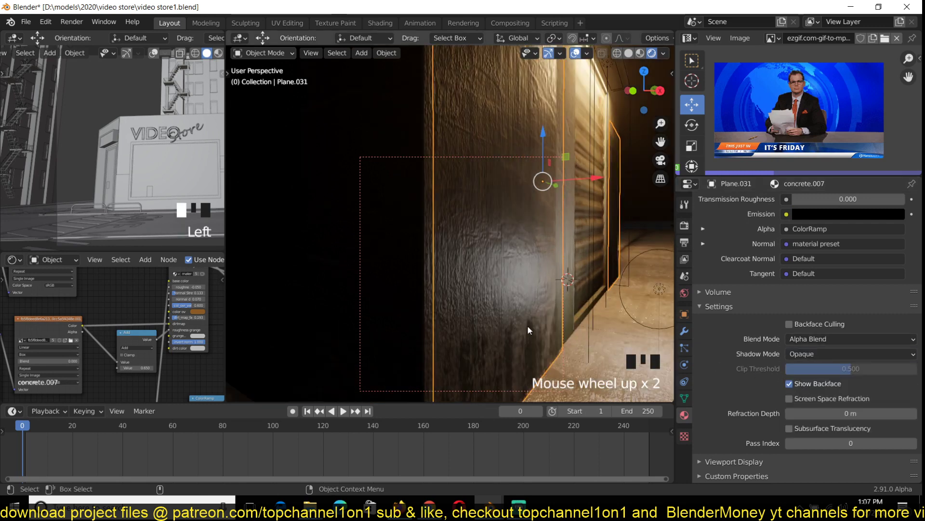
scroll(529, 196, "down", 1)
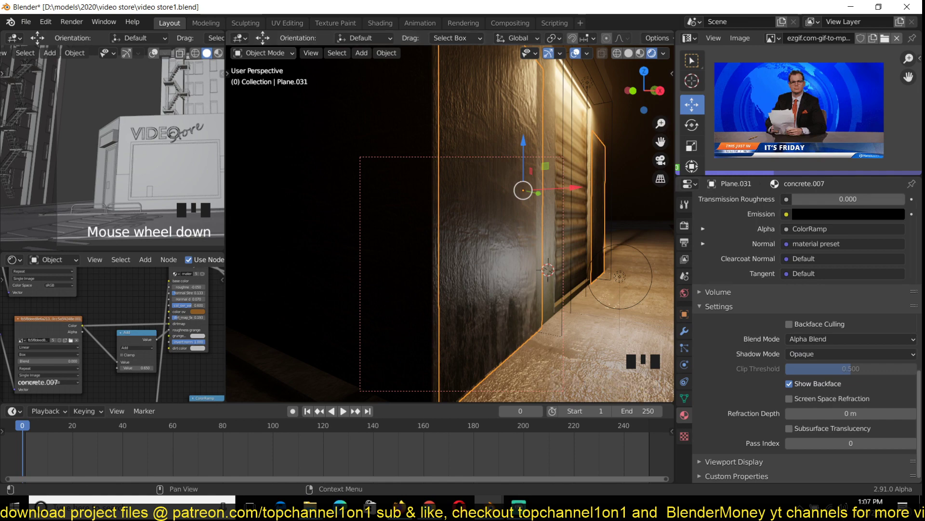
- Set the concrete.007 material's shadow mode back to None
left_click(816, 355)
left_click(811, 370)
scroll(481, 166, "down", 3)
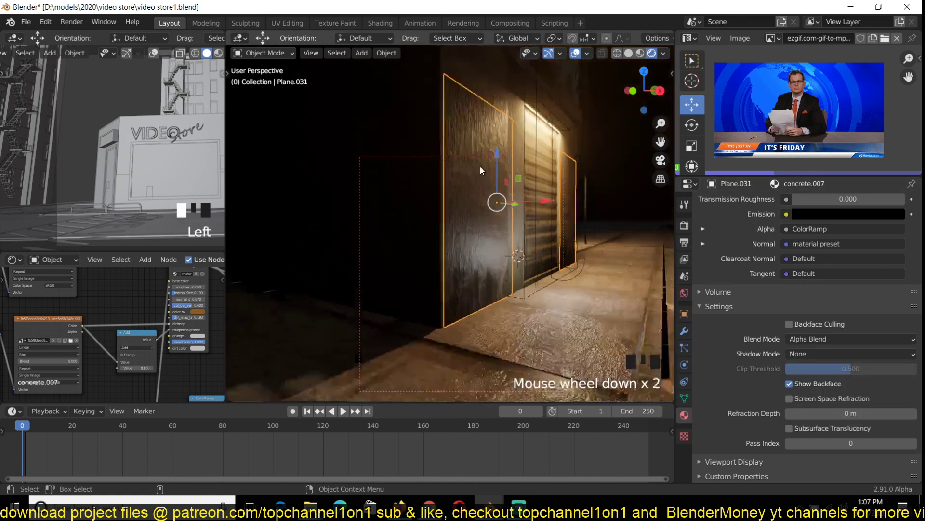
- Inspect the grunge plane overlaid on the wall up close, edge-on and from the front, in rendered shading
key("alt+a")
key("grave")
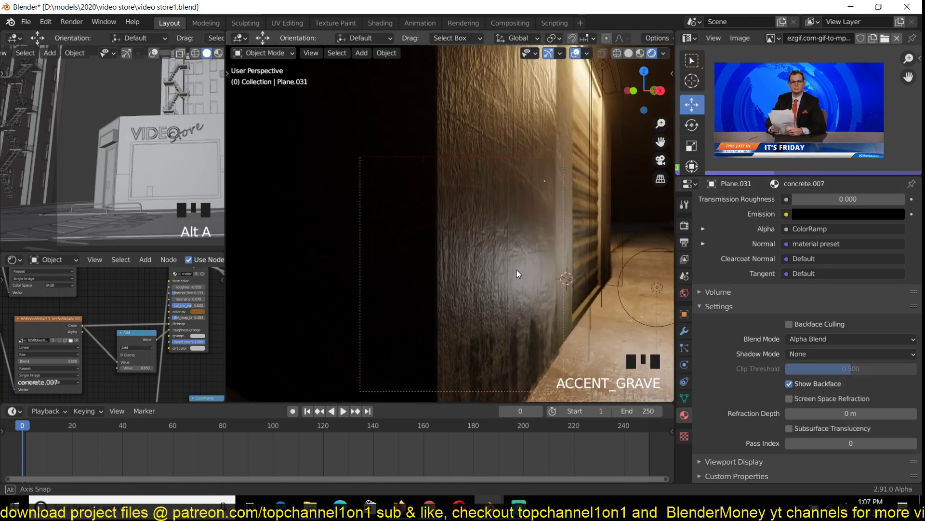
middle_click_drag(544, 313, 533, 288)
left_click(585, 320)
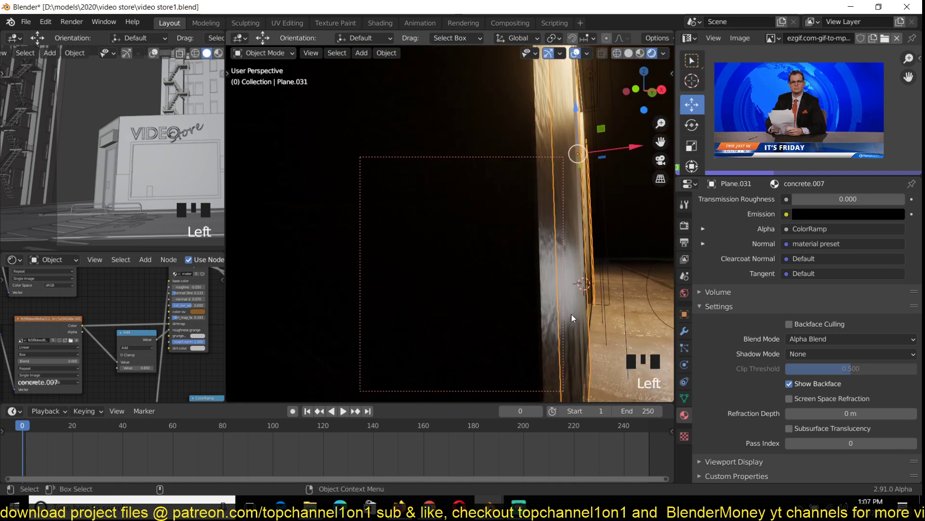
middle_click_drag(571, 313, 598, 242)
left_click_drag(612, 135, 600, 171)
key("alt+a")
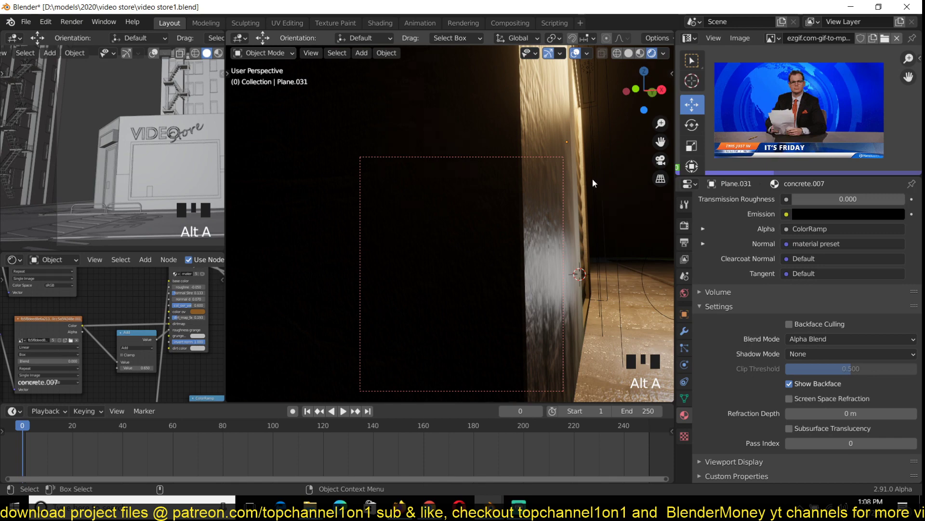
key("grave")
scroll(580, 188, "down", 3)
key("grave")
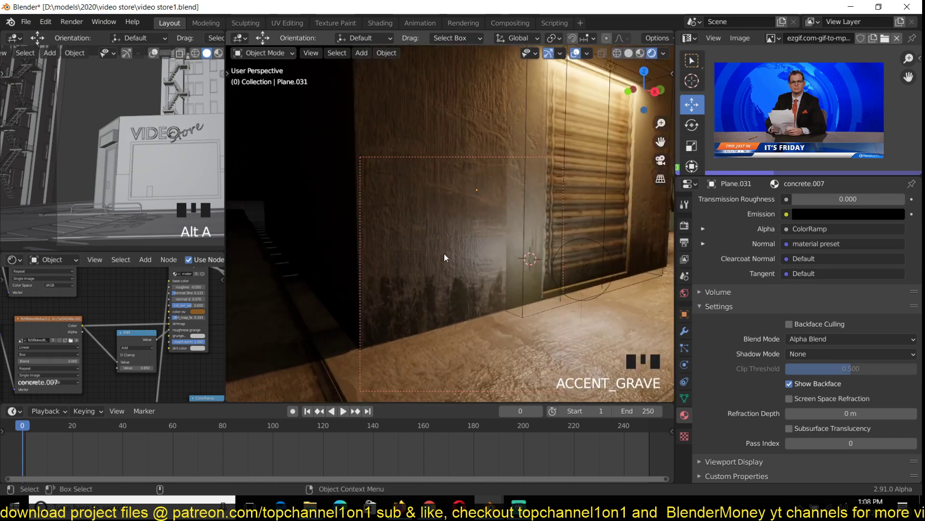
- Save the file, select the wall's grunge plane and look through its modifiers and the options for adding one
key("grave")
key("ctrl+s")
key("grave")
left_click(477, 273)
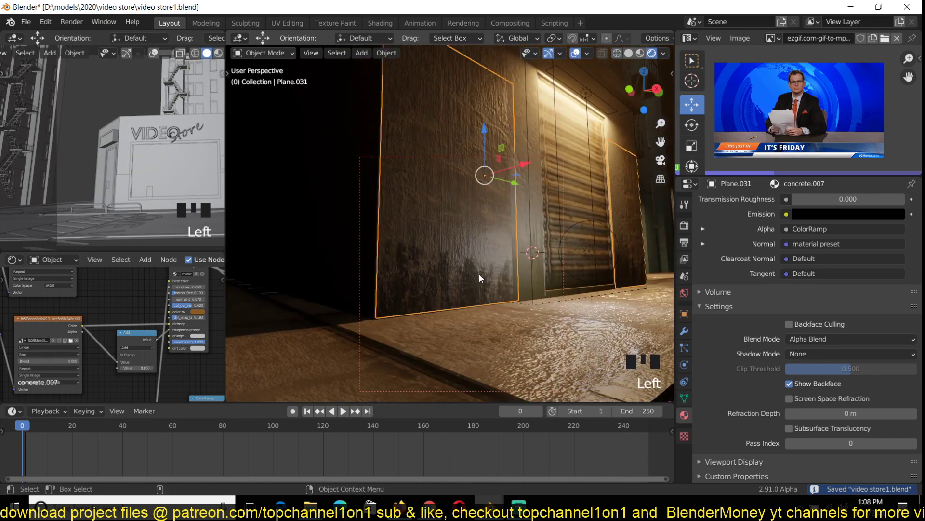
left_click(479, 275)
left_click(479, 276)
left_click(684, 331)
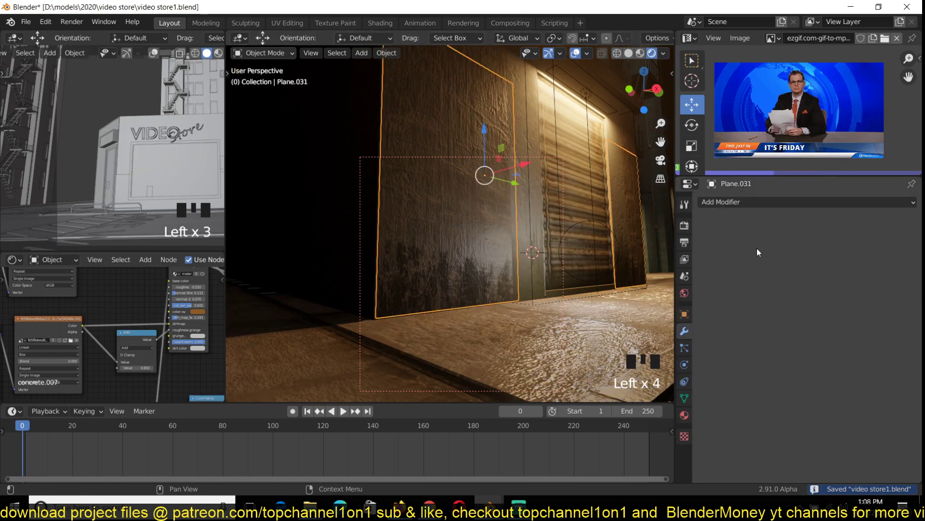
left_click(780, 202)
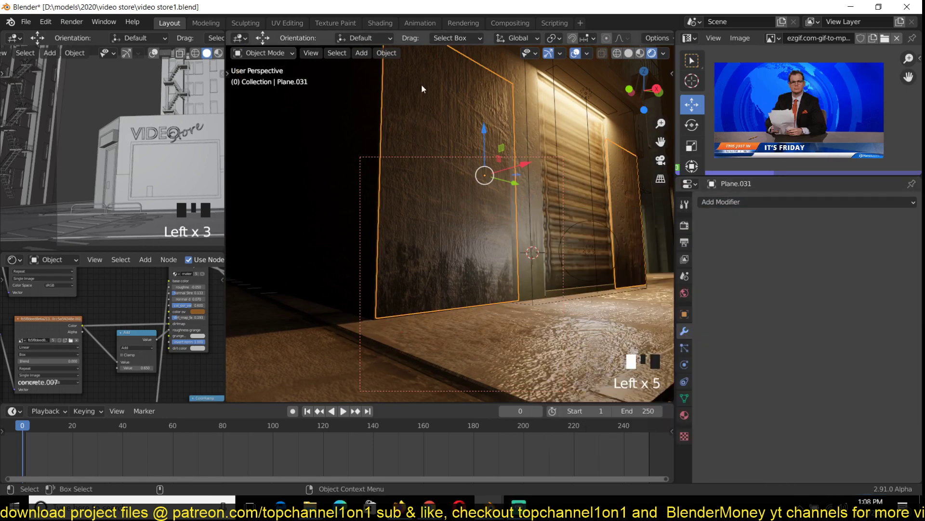
- Survey the lit corner building from street to upper floors and switch the small store viewport to rendered shading
key("grave")
scroll(493, 109, "down", 5)
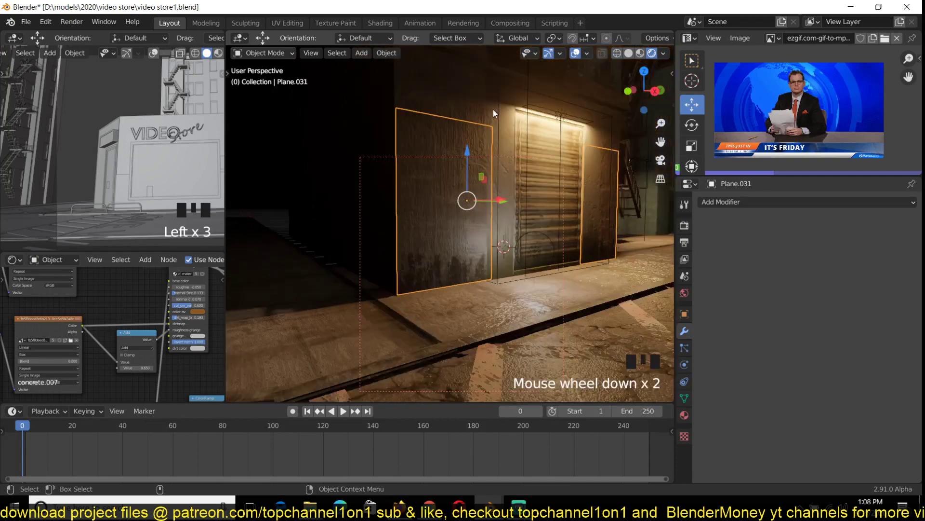
key("alt+a")
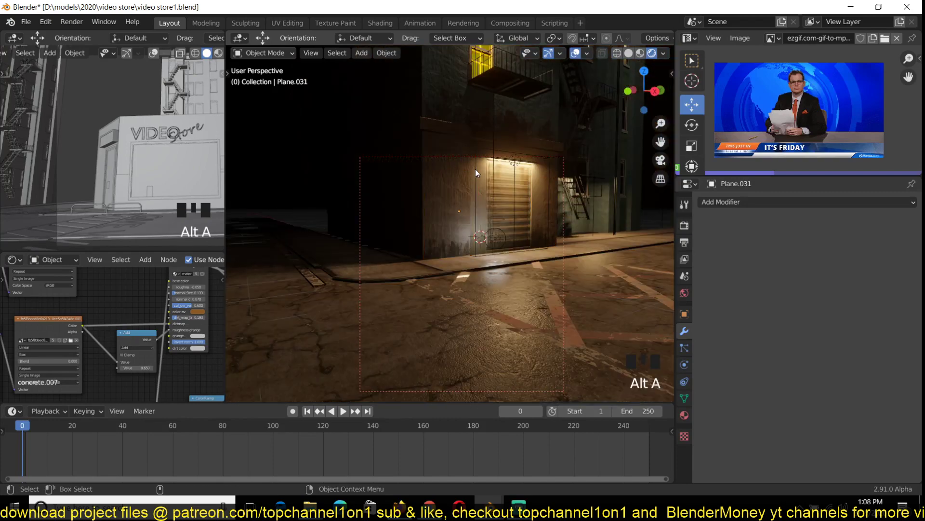
scroll(475, 169, "down", 1)
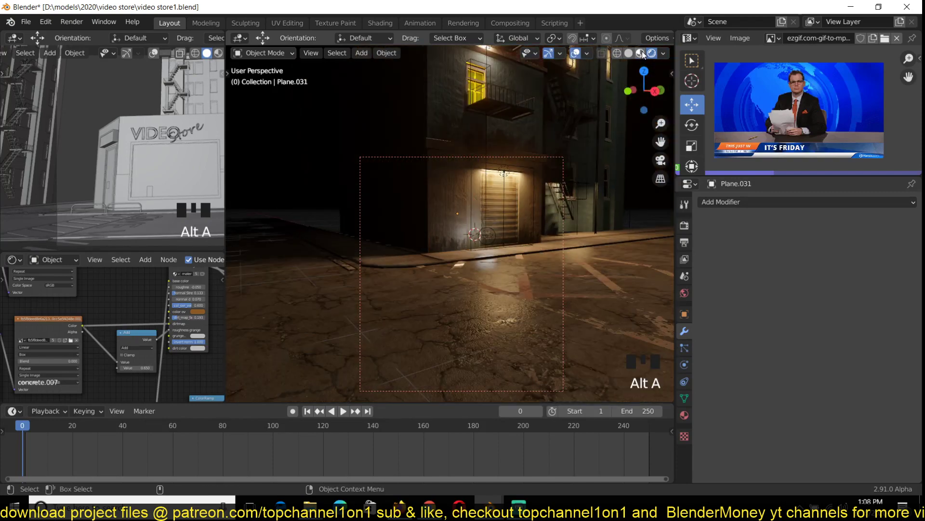
middle_click_drag(581, 158, 544, 267, "shift")
scroll(215, 53, "down", 1)
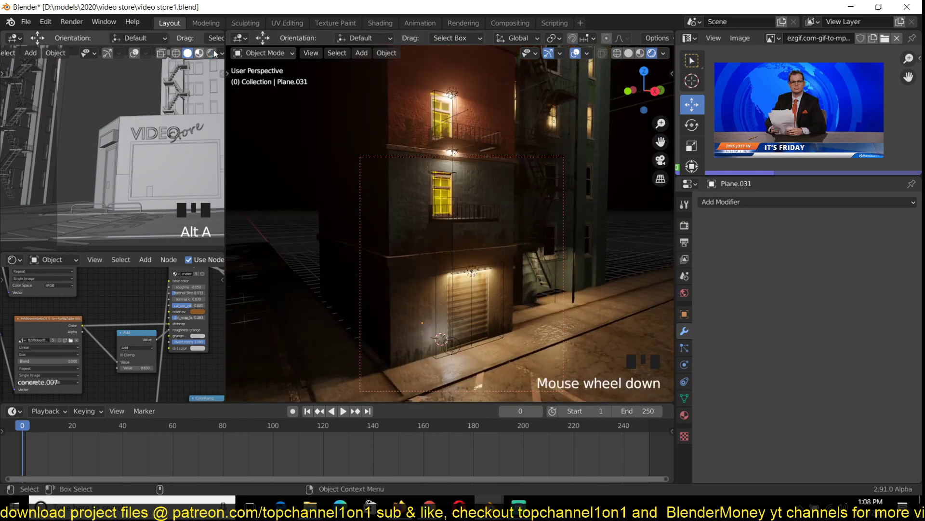
scroll(215, 53, "down", 4)
left_click(203, 53)
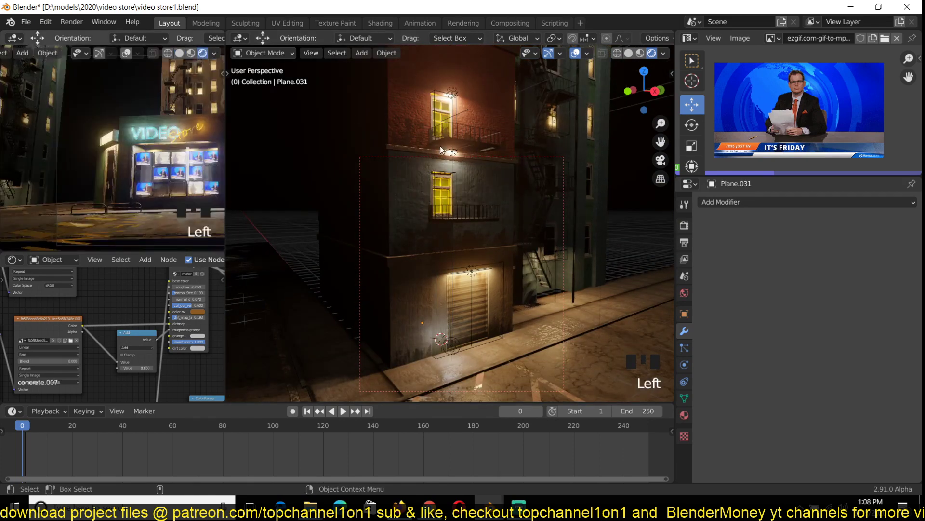
- Switch the main viewport to material preview shading, overlook the street intersection and save the file
left_click(642, 54)
scroll(539, 182, "down", 4)
scroll(564, 217, "up", 1)
middle_click_drag(538, 182, 574, 241)
key("ctrl+s")
middle_click_drag(560, 303, 504, 211, "shift")
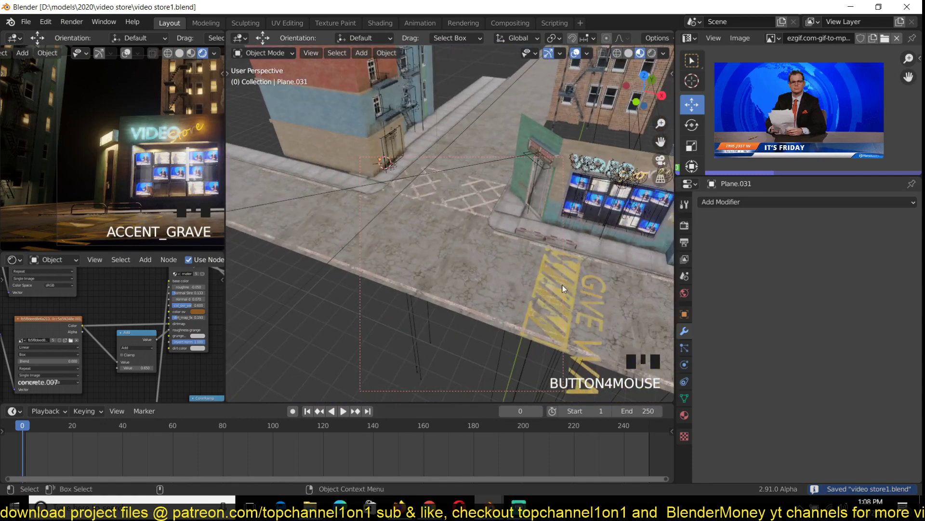
- Select the crosshatched road marking, frame it in view and try moving it off the road surface
left_click(467, 210)
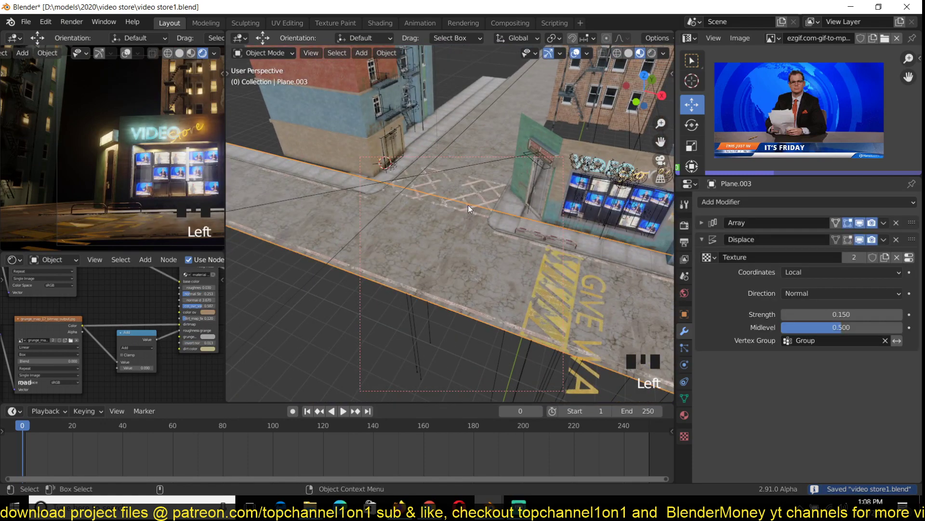
left_click(468, 207)
key("KP_Decimal")
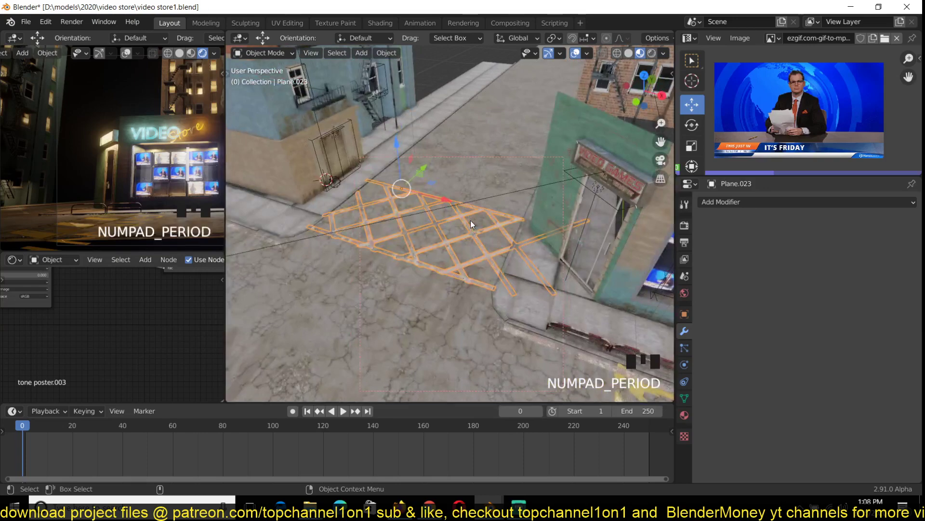
scroll(475, 218, "down", 2)
key("g")
left_click(490, 213)
key("alt+a")
scroll(490, 213, "up", 3)
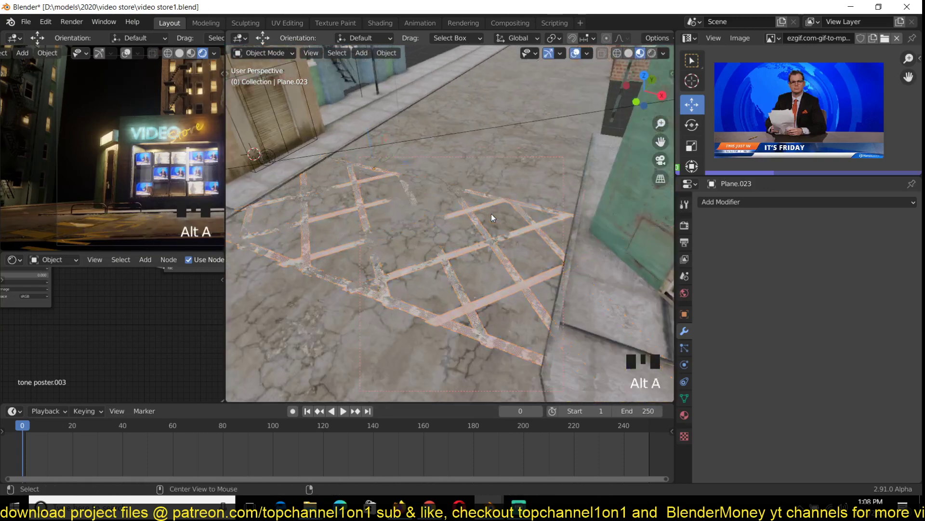
- Examine the worn paint and irregular edges of the crosshatched road marking from several angles
key("grave")
middle_click_drag(491, 213, 470, 227)
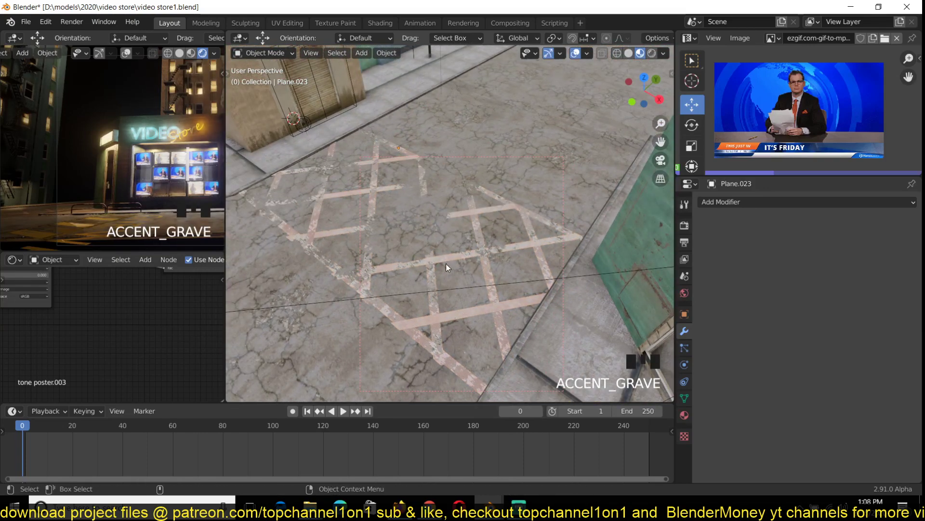
scroll(456, 260, "up", 3)
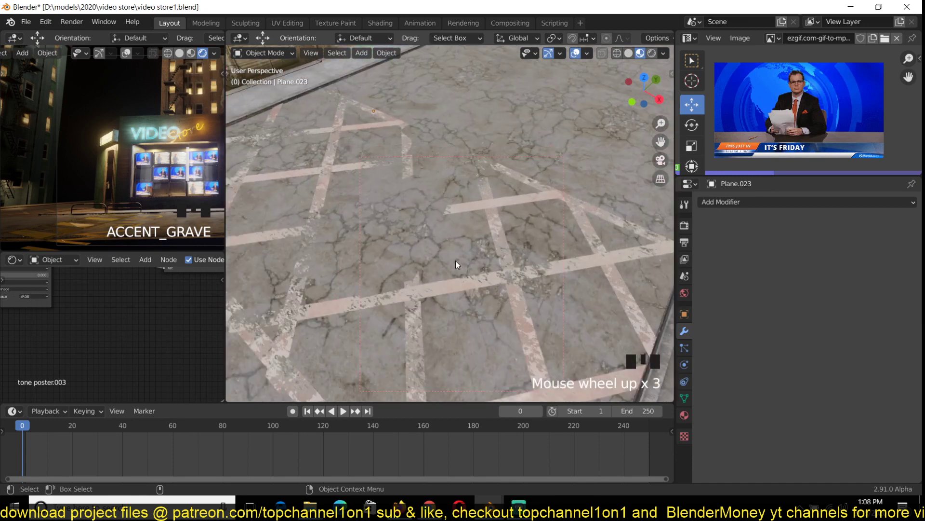
key("grave")
middle_click_drag(456, 260, 500, 208)
scroll(439, 279, "down", 5)
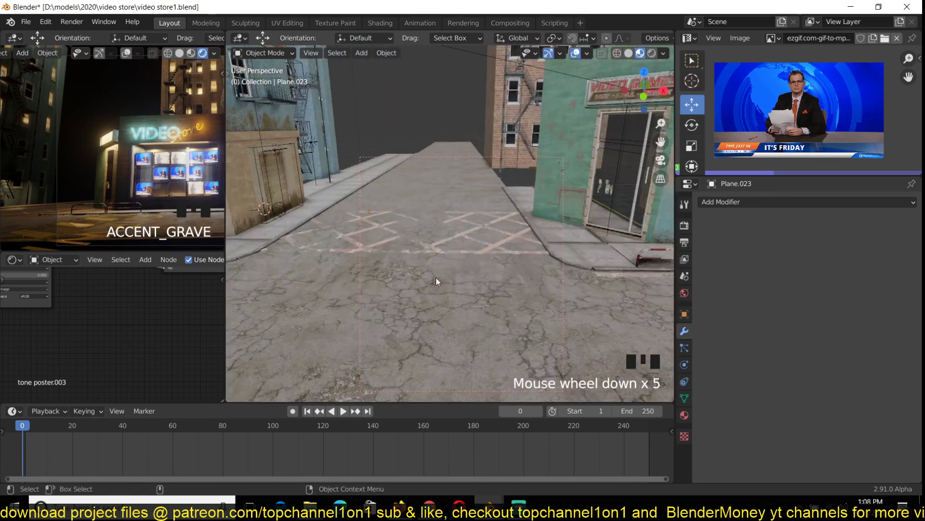
scroll(580, 257, "up", 5)
key("grave")
middle_click_drag(580, 258, 511, 262)
left_click(482, 247)
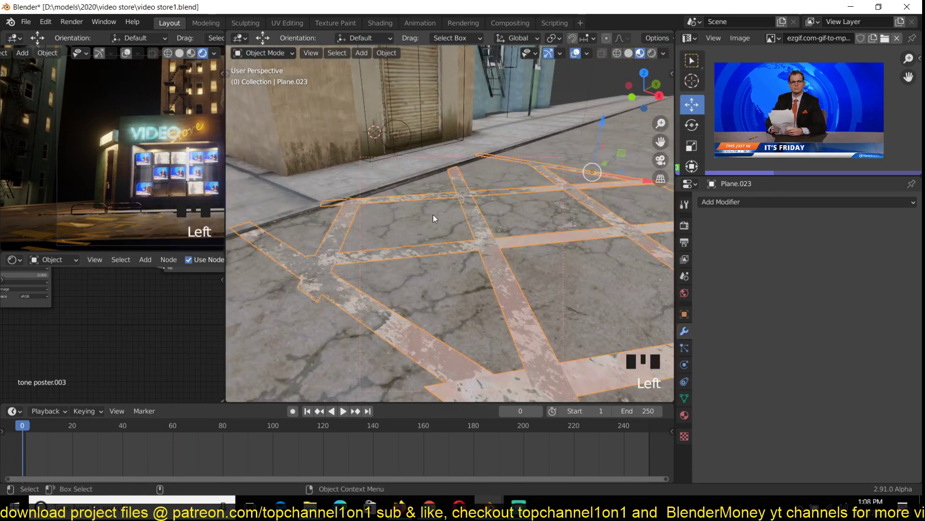
key("alt+a")
key("grave")
middle_click_drag(470, 236, 469, 265)
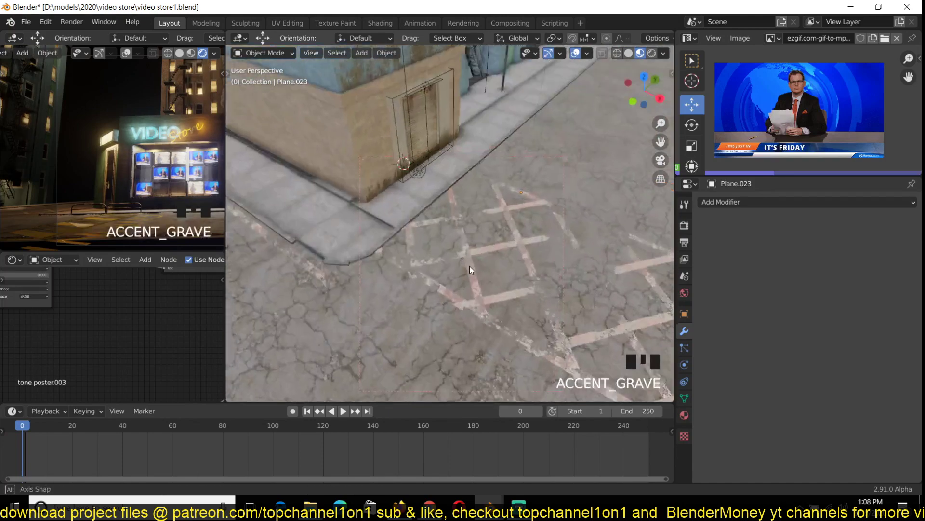
- Try to slide the crosshatched road marking along its Y axis up the side street
left_click(475, 253)
scroll(485, 251, "down", 4)
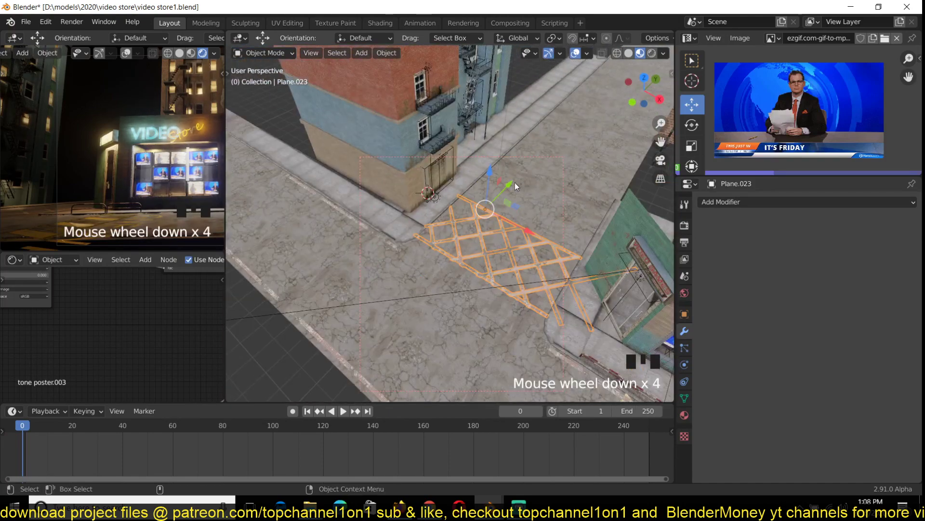
left_click_drag(513, 183, 571, 136)
left_click_drag(517, 211, 532, 196)
left_click(525, 224)
- Save the file and examine the pavement and lower wall of the video store front up close
middle_click_drag(524, 224, 435, 243)
scroll(496, 231, "down", 2)
scroll(496, 197, "up", 2)
key("ctrl+s")
key("grave")
scroll(502, 226, "up", 3)
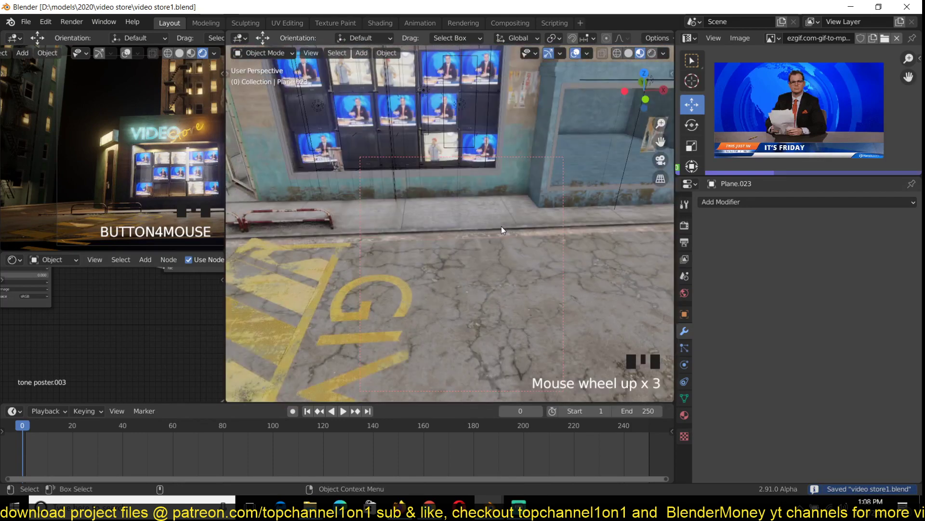
middle_click_drag(501, 226, 349, 228)
key("ctrl+s")
key("grave")
key("grave")
scroll(522, 241, "up", 2)
key("grave")
- Select the brown concrete.007 dirt plane on the store's lower front wall and hide it
left_click(482, 236)
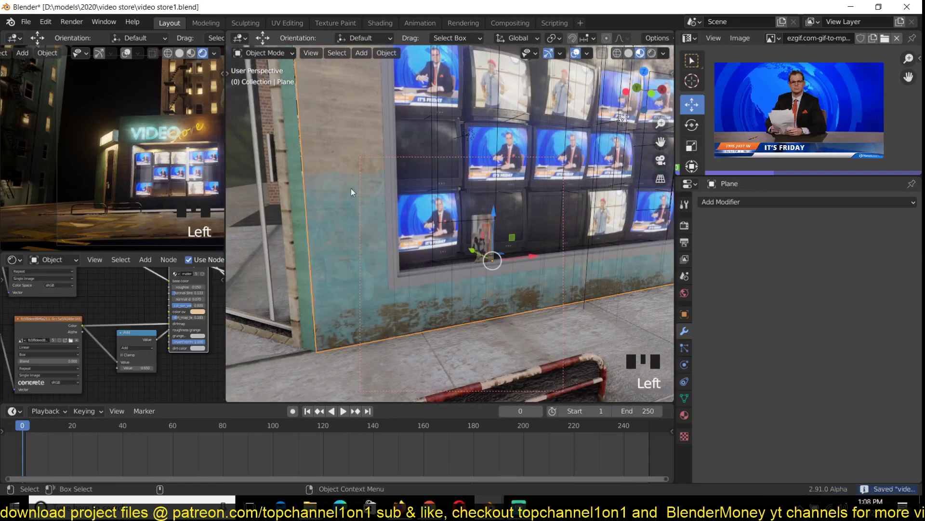
middle_click_drag(351, 188, 357, 199)
key("alt+a")
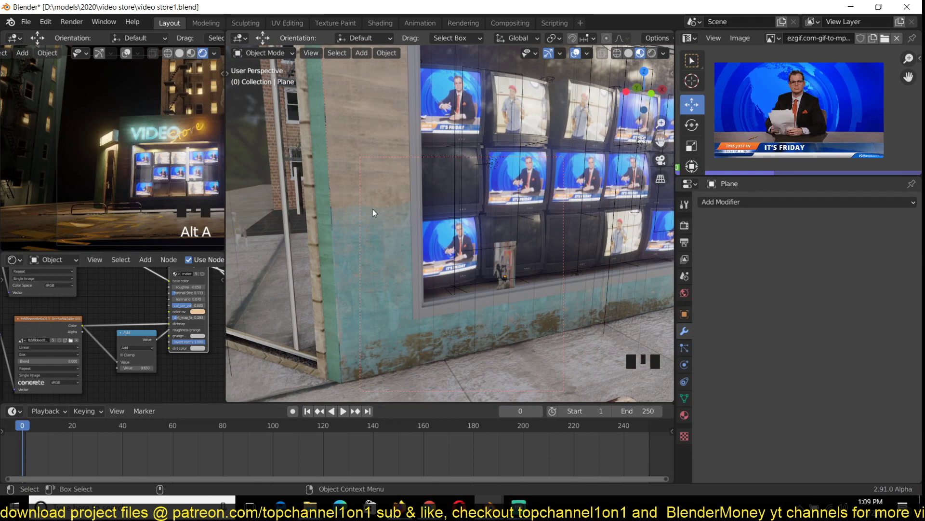
left_click(382, 241)
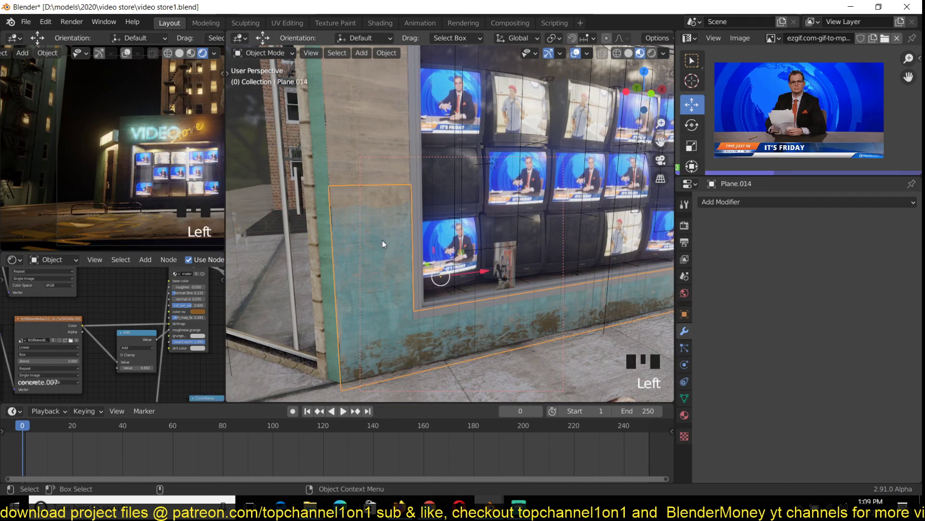
key("g")
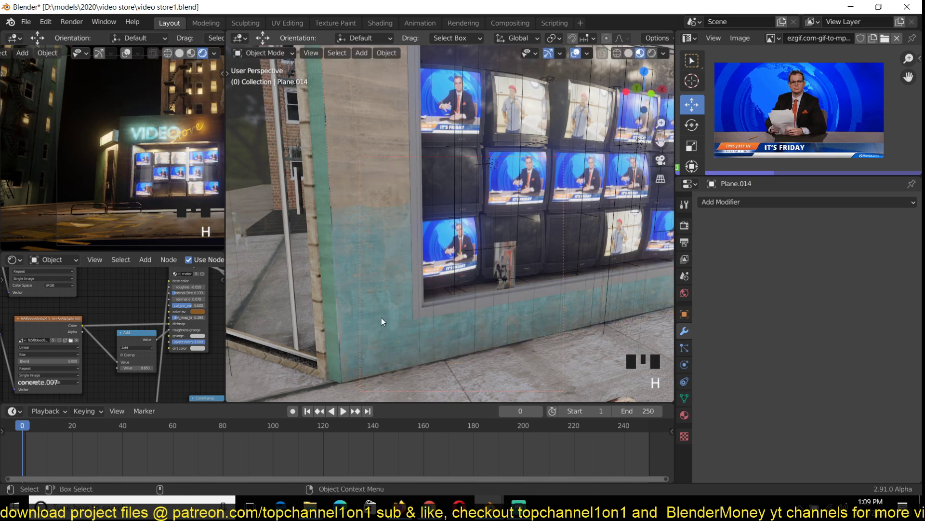
- Try to move the teal concrete.006 paint plane away from the store's front wall
left_click(366, 264)
key("g")
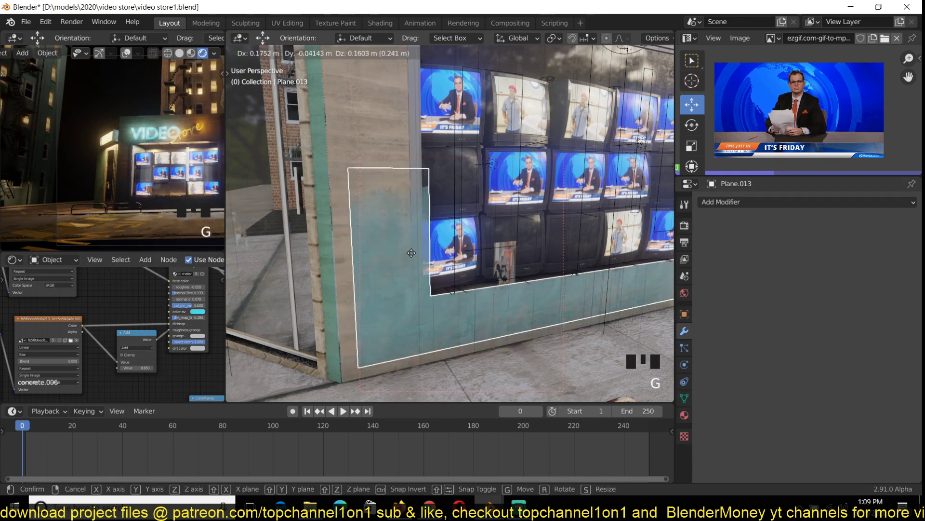
left_click(391, 239)
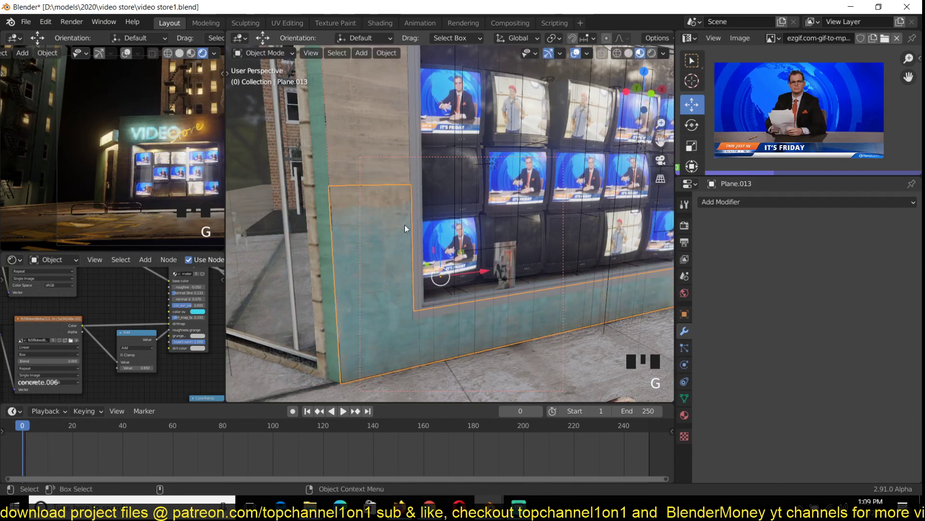
key("alt+a")
- Look over the whole store front and the side street, and approach the green wall beside the entrance
key("grave")
scroll(432, 259, "up", 2)
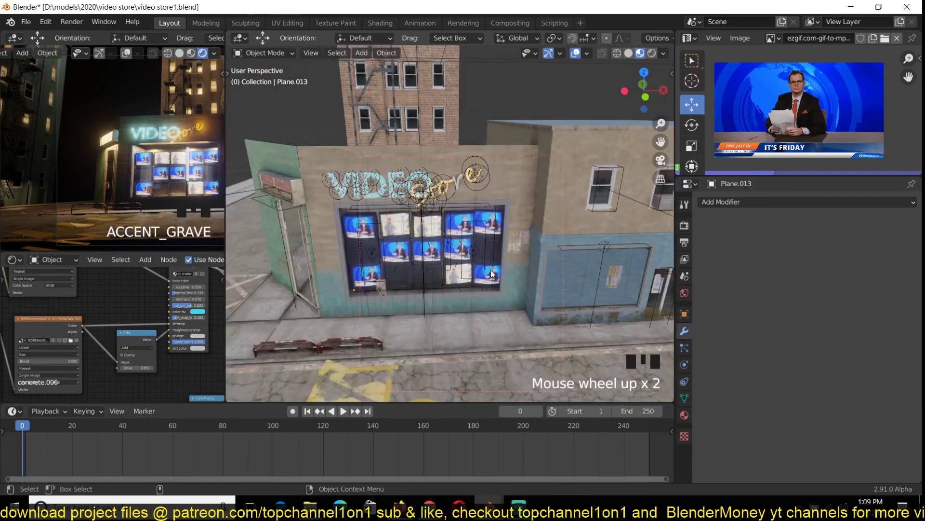
scroll(490, 272, "down", 2)
scroll(481, 255, "up", 5)
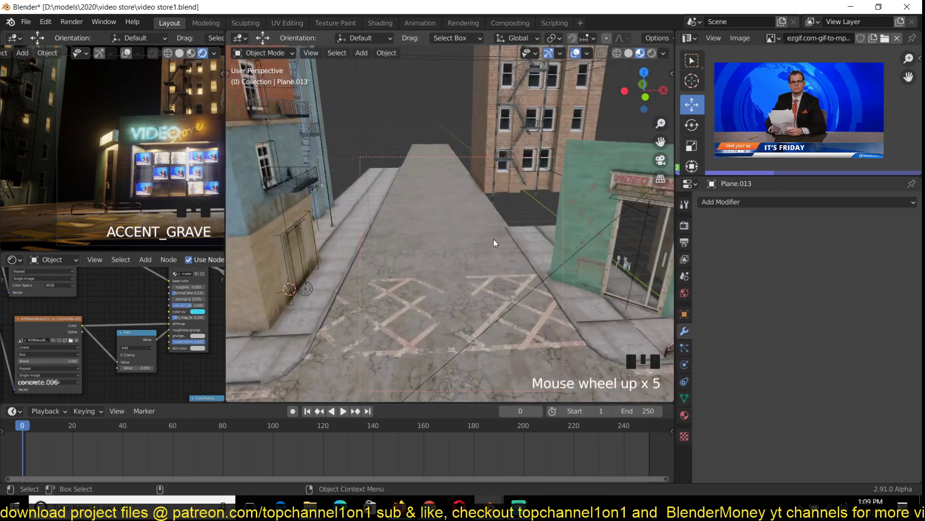
key("grave")
key("grave")
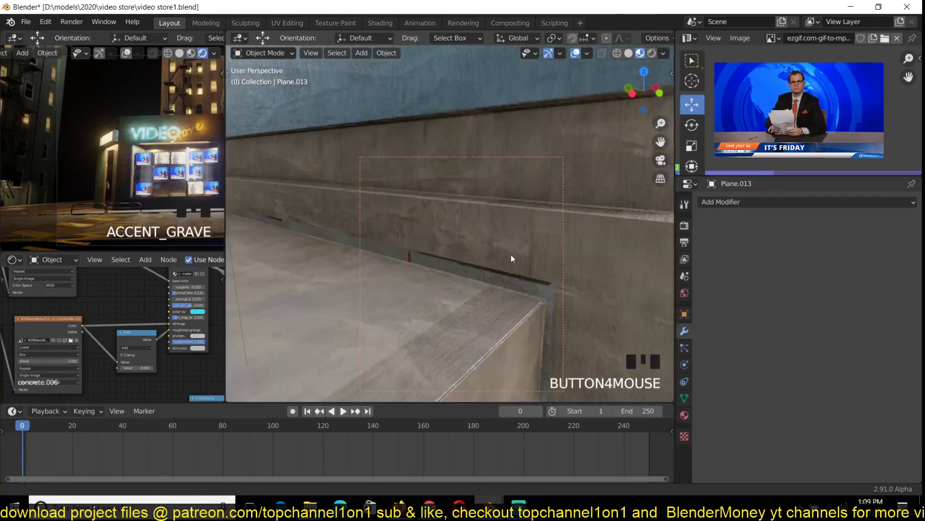
scroll(328, 288, "up", 4)
key("grave")
middle_click_drag(368, 268, 433, 251)
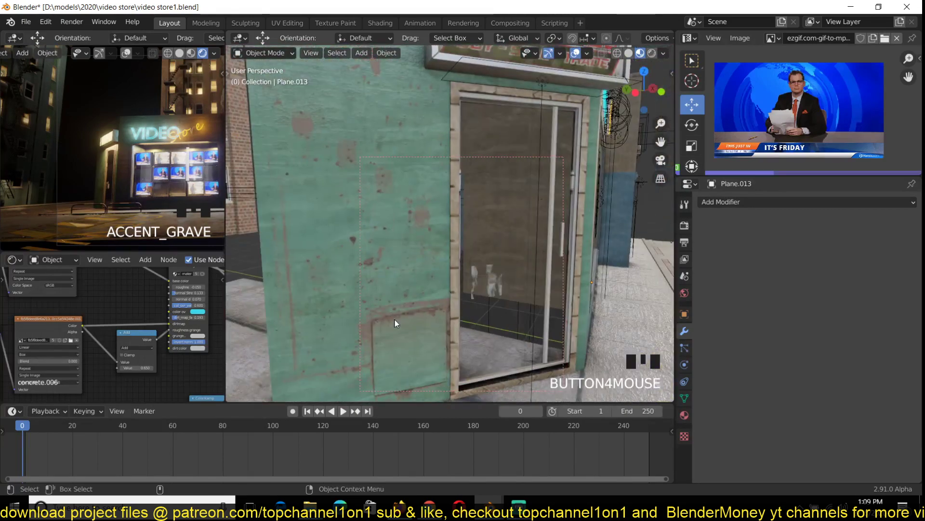
- Select the rust-stain plane with the concrete.009 material on the green wall and inspect its stains beside the door
left_click(392, 299)
key("alt+a")
key("grave")
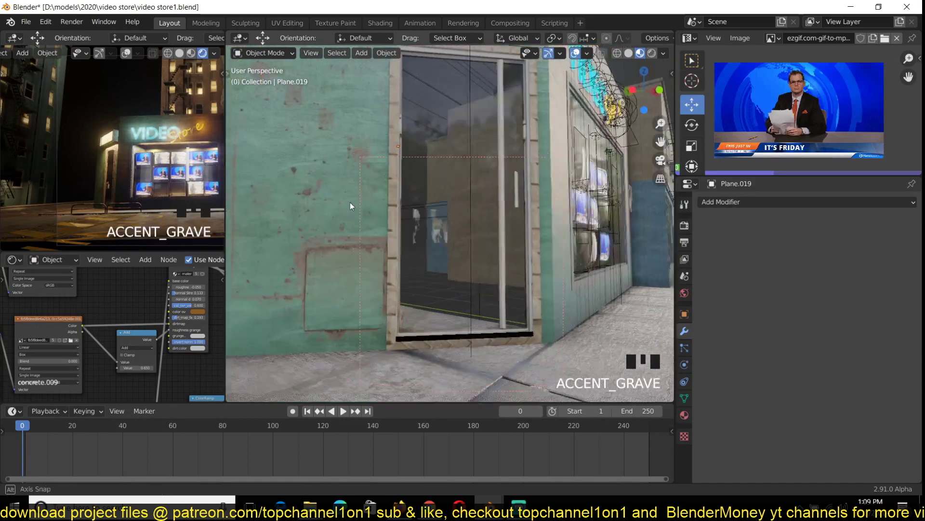
key("grave")
middle_click_drag(330, 196, 406, 222, "shift")
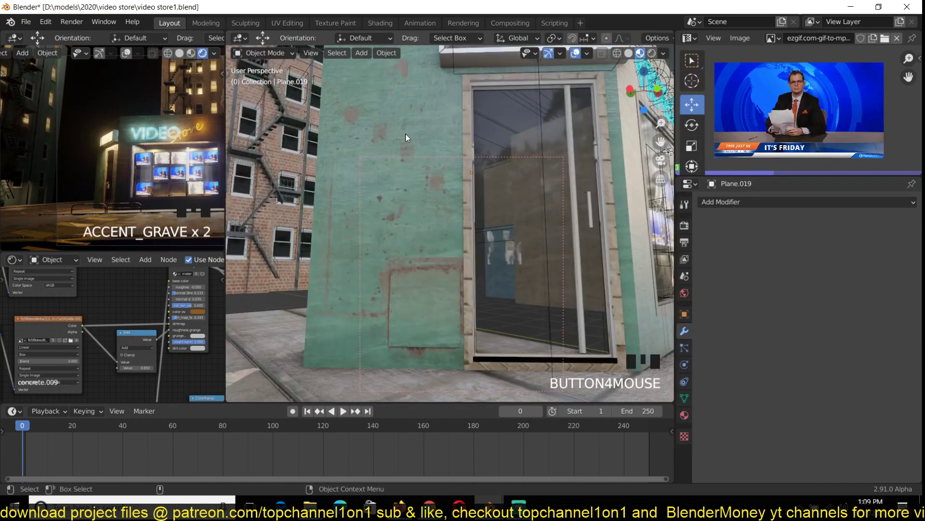
- Select the rust-stain plane on the green wall beside the entrance and try to move it off the wall
key("grave")
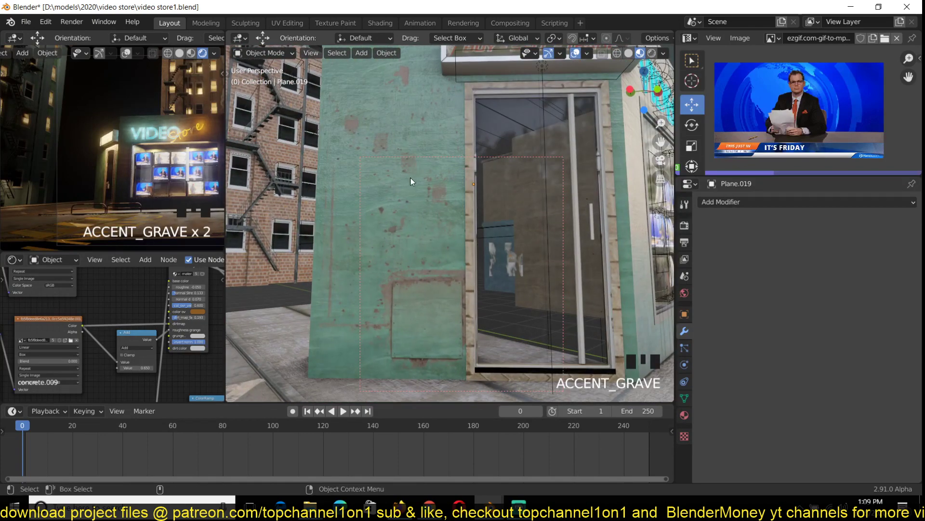
left_click(434, 275)
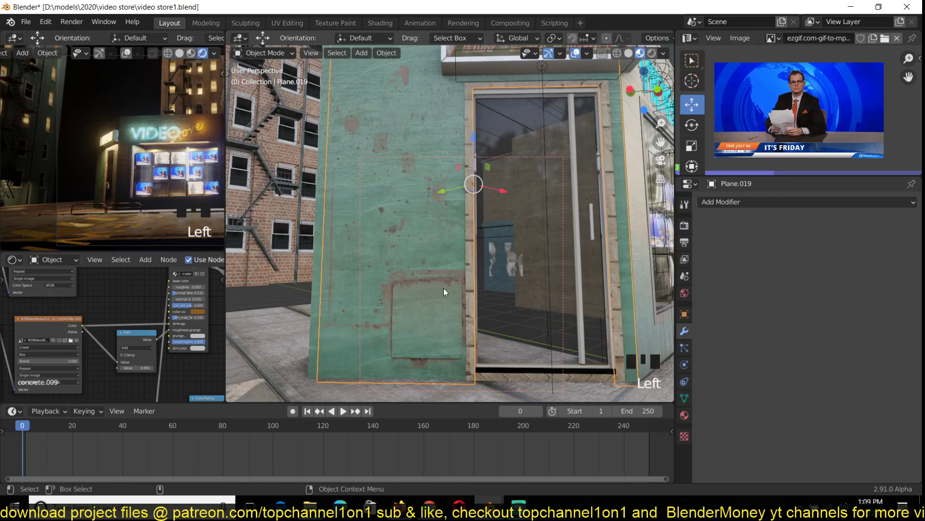
key("g")
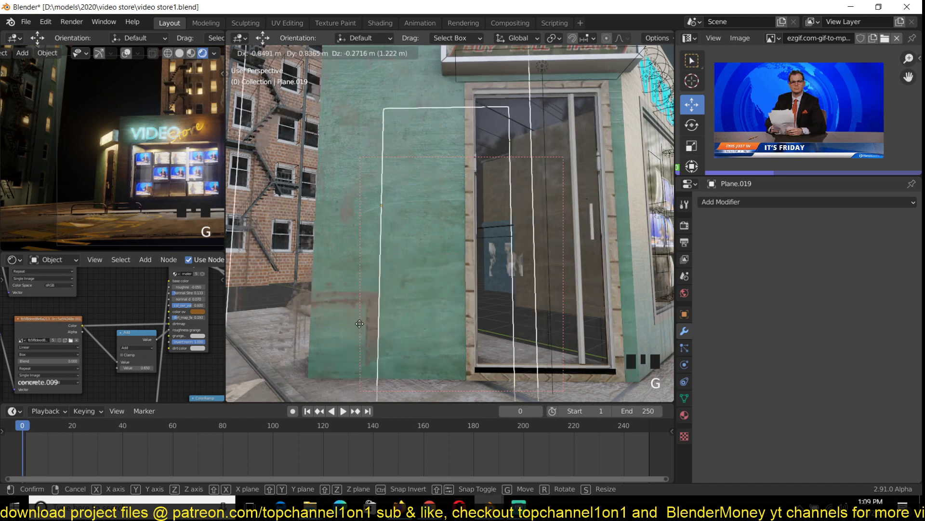
scroll(443, 287, "down", 4)
- Duplicate the rust-stain plane of the green wall in place
key("grave")
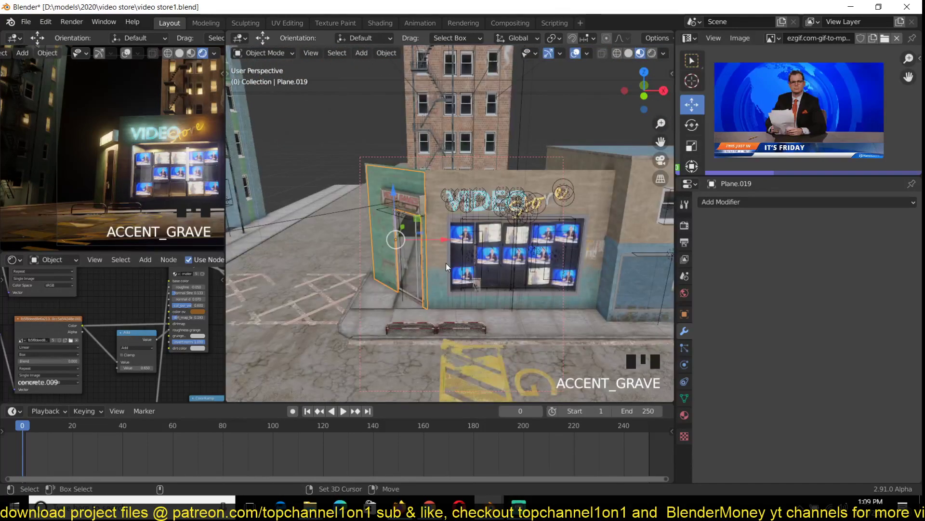
key("shift+d")
right_click(446, 263)
- Place the 3D cursor on the front wall above the window's far corner and snap the duplicated stain plane to it
right_click(592, 209, "shift")
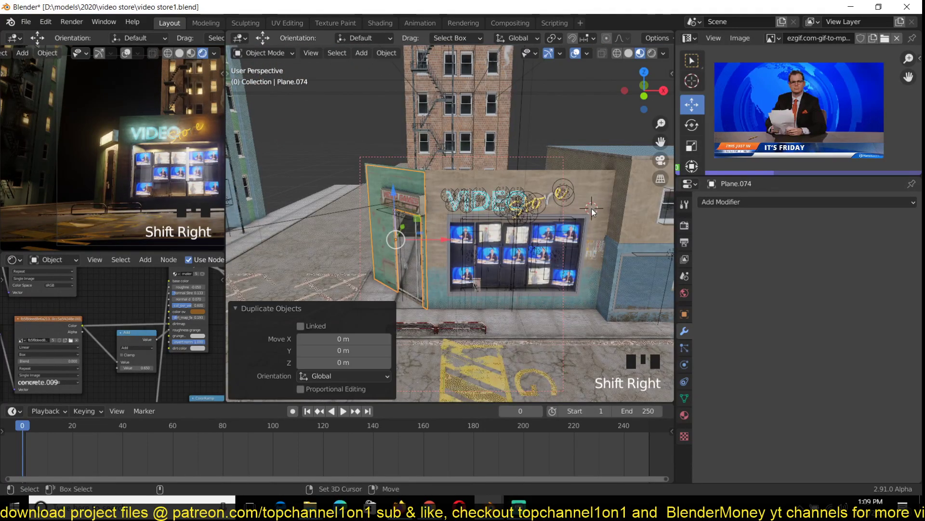
key("grave")
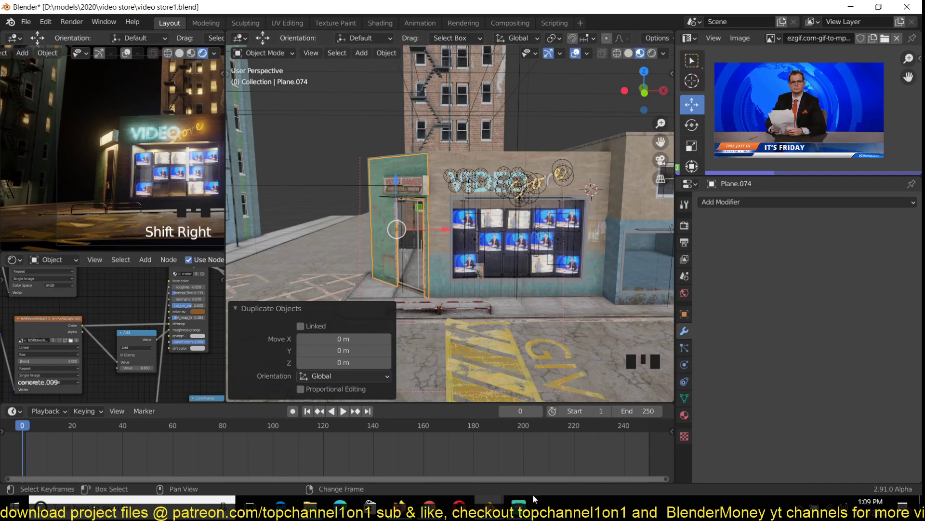
left_click(519, 506)
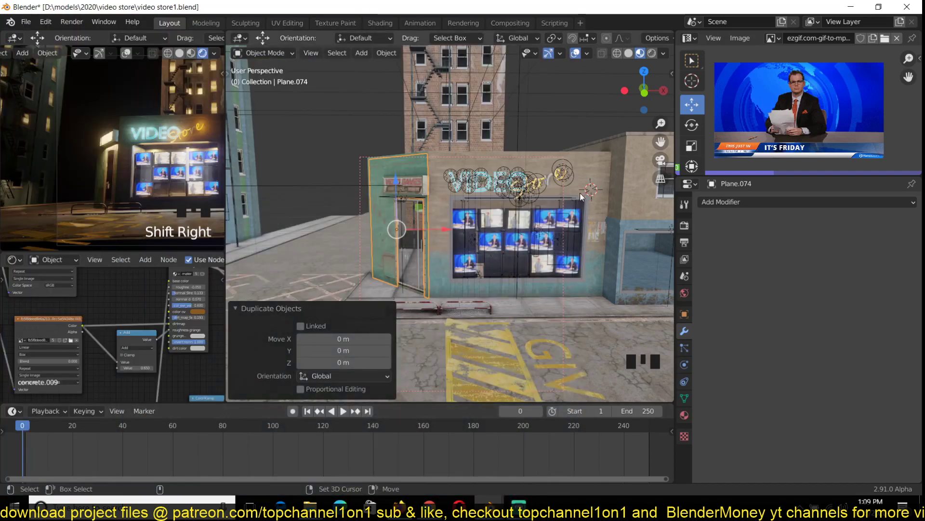
right_click_drag(583, 188, 574, 190, "shift")
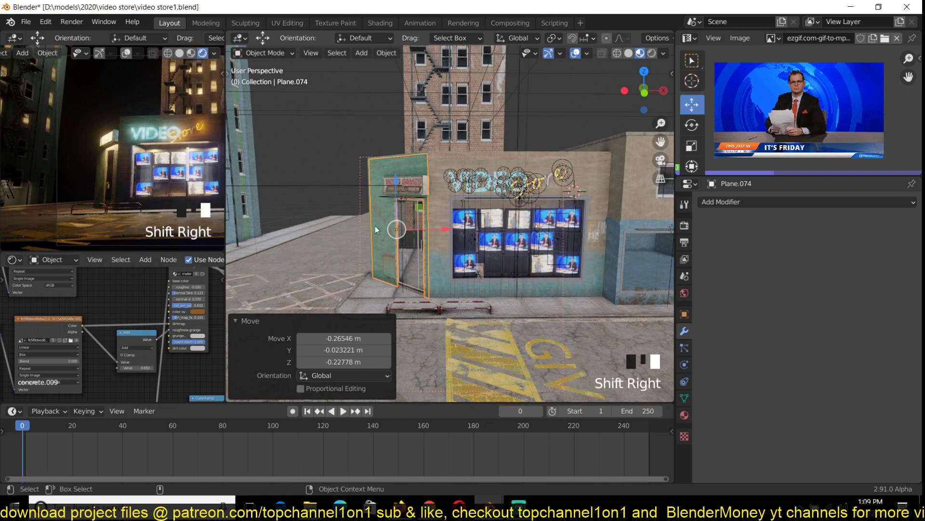
key("shift+s")
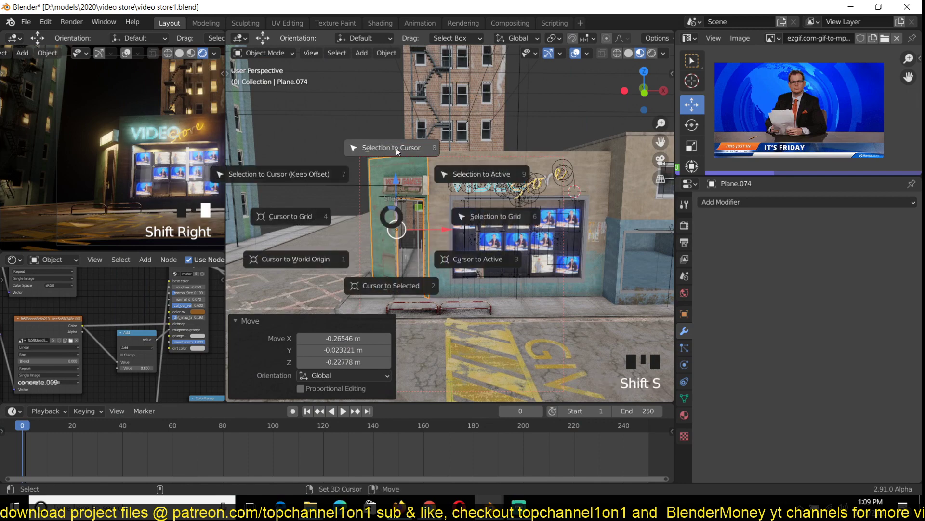
left_click(398, 146)
type("r")
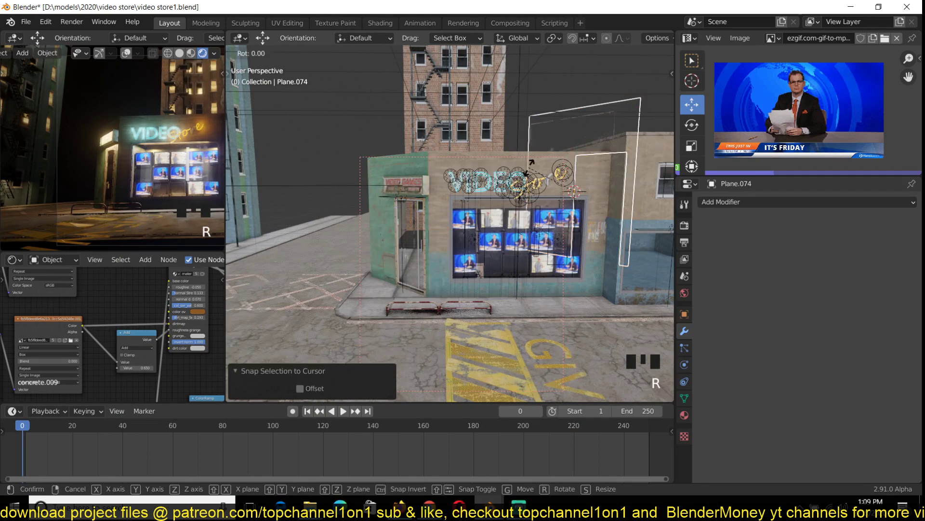
type("z90")
right_click(565, 160)
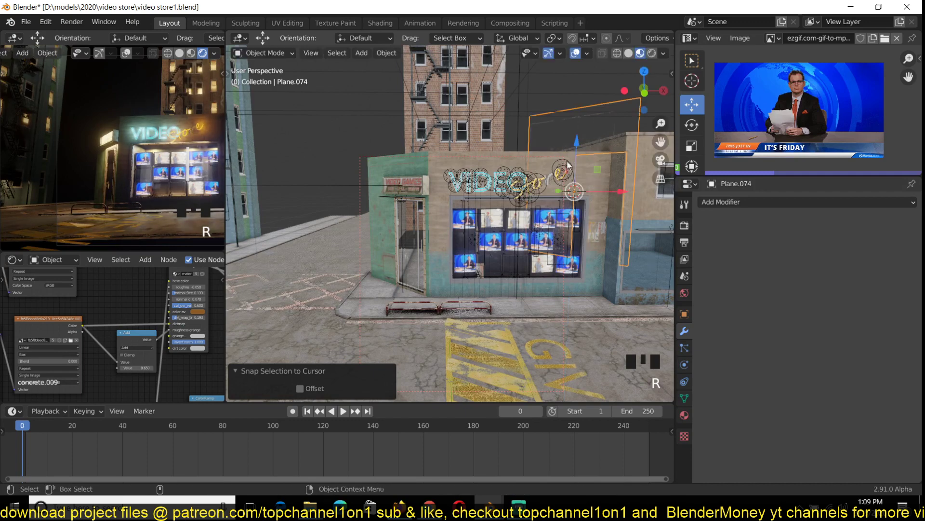
- Clear the duplicated plane's rotation and rotate it 90° about the global X axis
key("alt+r")
type("rx90")
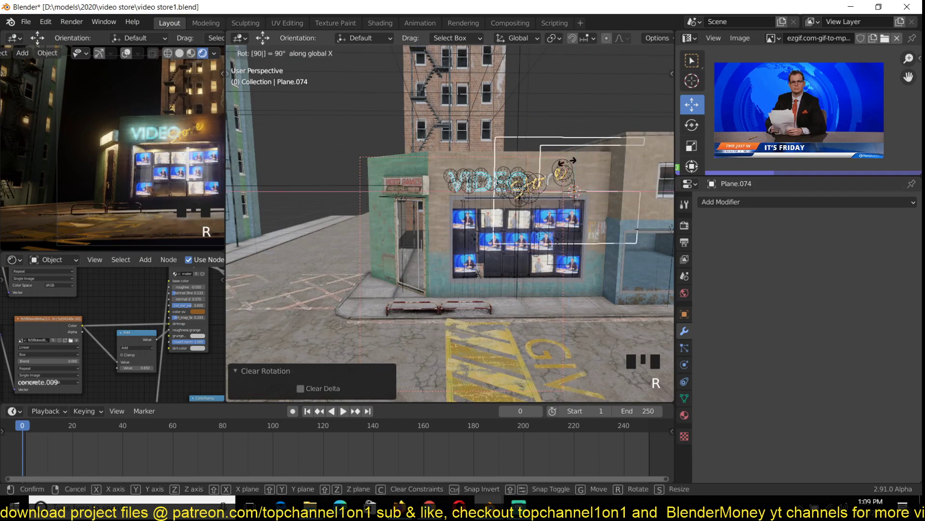
key("Return")
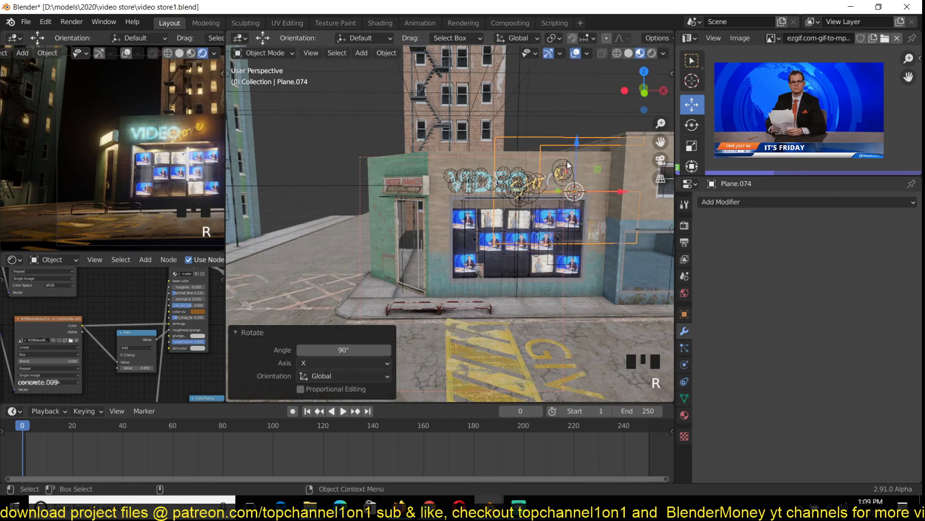
key("r")
key("y")
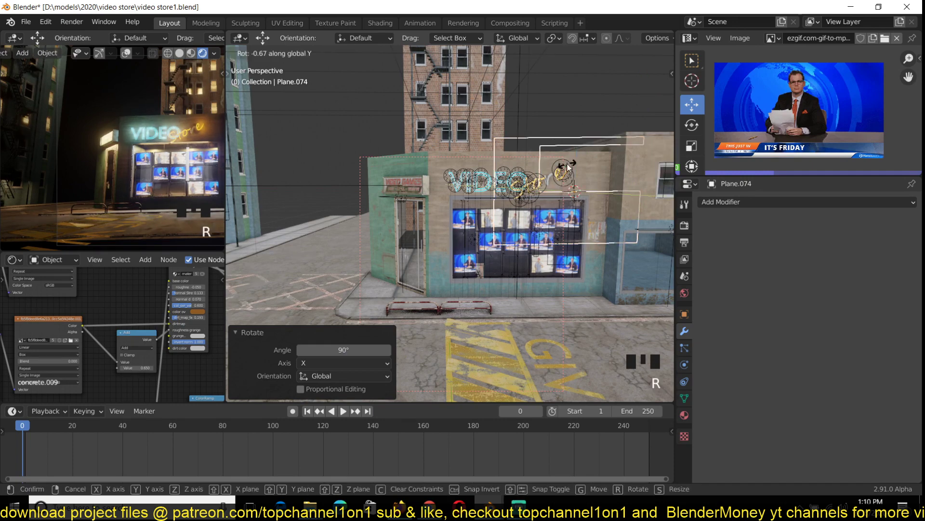
right_click(566, 166)
- Rotate the duplicated plane 90° about the global Y axis so it stands parallel to the front wall
key("grave")
middle_click_drag(566, 165, 562, 192)
type("ry")
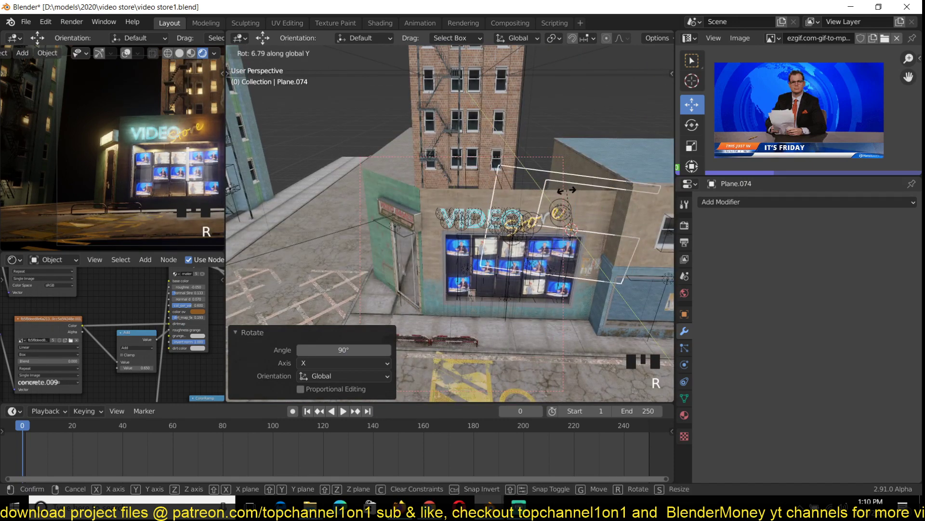
type("90")
key("Return")
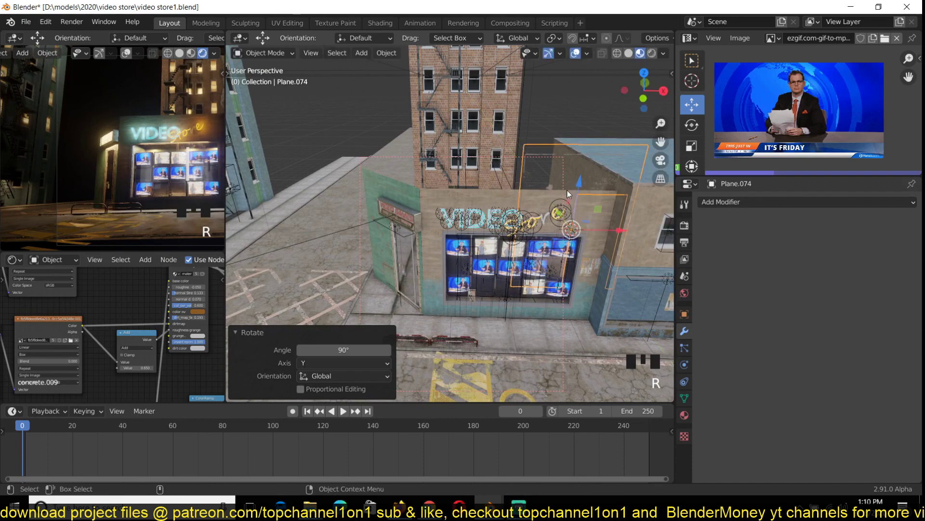
- Move the duplicated plane about 0.02 m along the global Y axis against the store's front wall
key("grave")
scroll(545, 173, "down", 3)
key("grave")
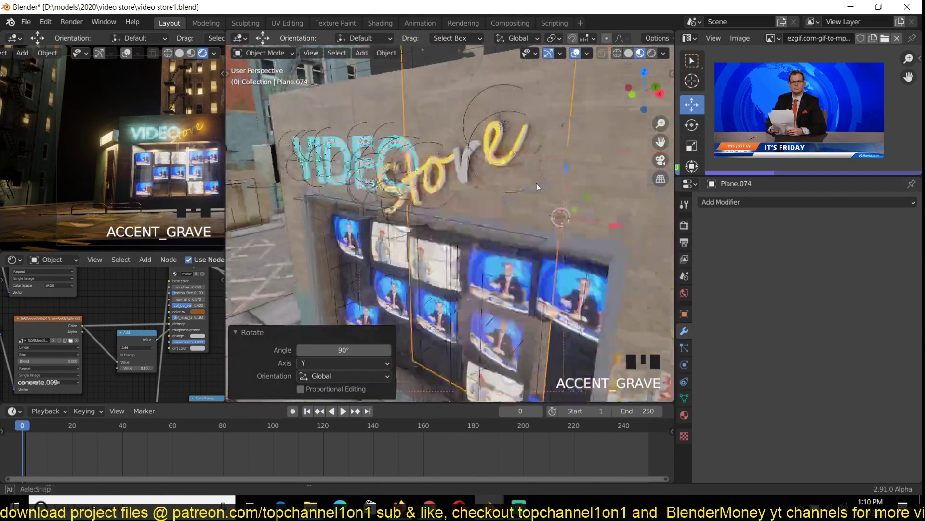
key("grave")
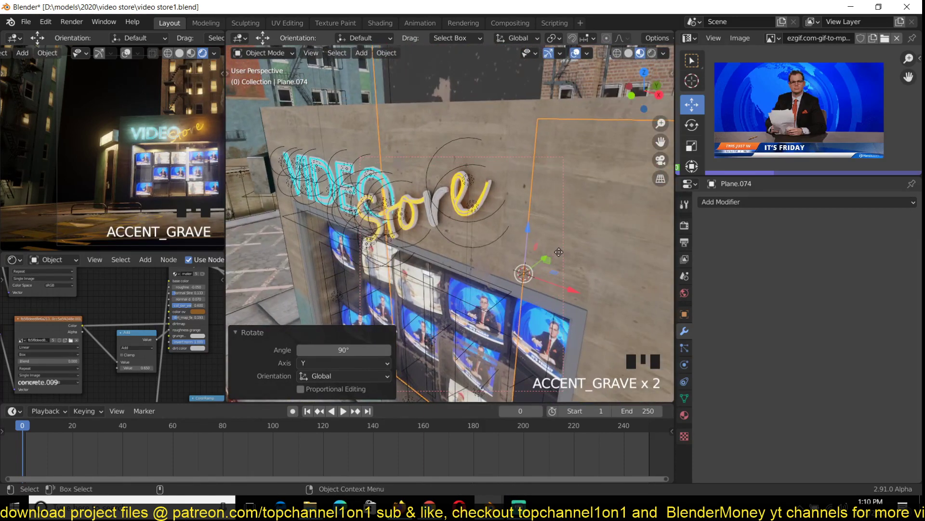
key("g")
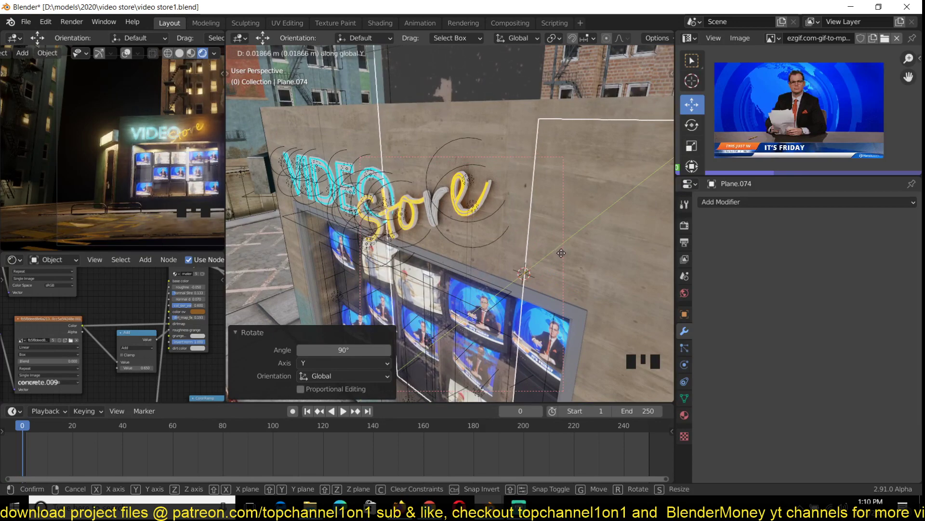
left_click(561, 253)
- Deselect the plane and examine how its stains overlay the shop window with the television screens
middle_click_drag(560, 253, 545, 158)
key("alt+a")
scroll(504, 203, "up", 3)
scroll(530, 195, "down", 3)
scroll(574, 190, "up", 3)
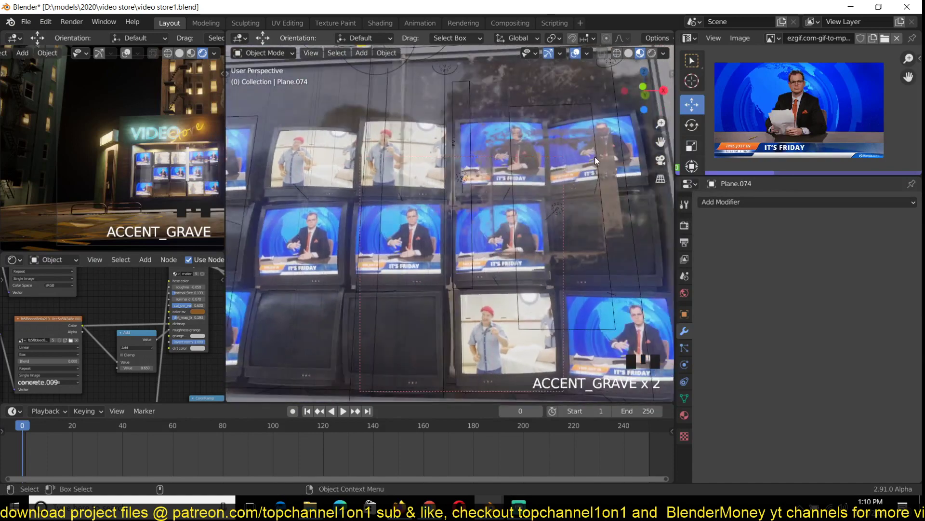
scroll(597, 169, "down", 3)
scroll(541, 177, "up", 2)
scroll(516, 181, "down", 1)
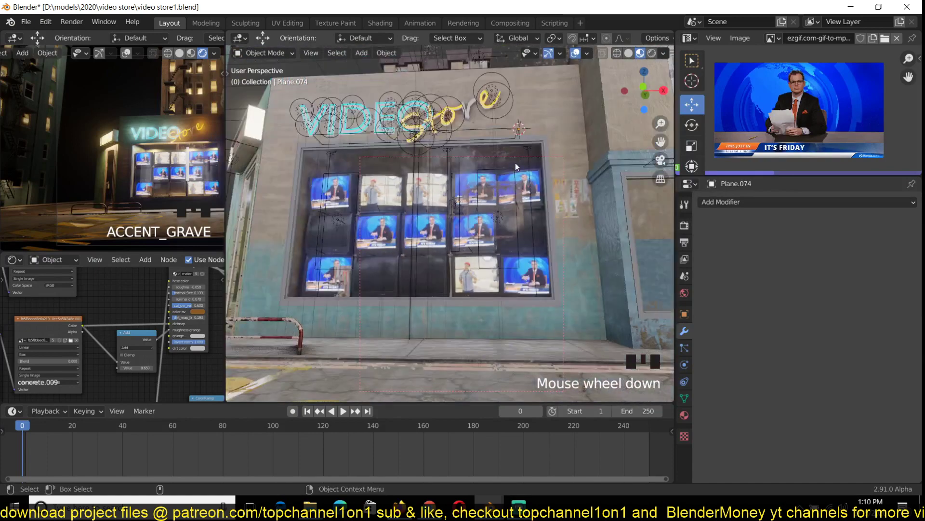
- Edit the duplicated stain plane and add a loop cut across its leg near the shop window's upper edge
left_click(515, 183)
key("Tab")
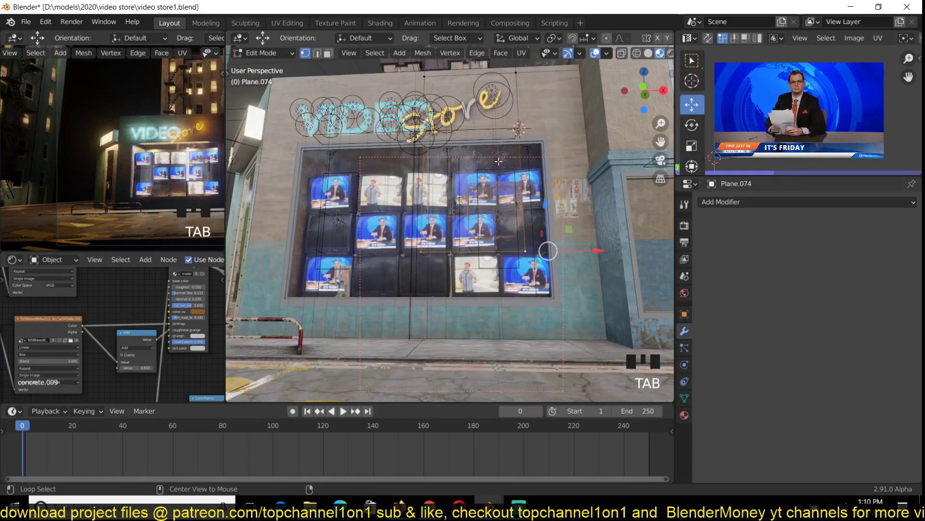
key("alt+a")
key("ctrl+r")
left_click(427, 137)
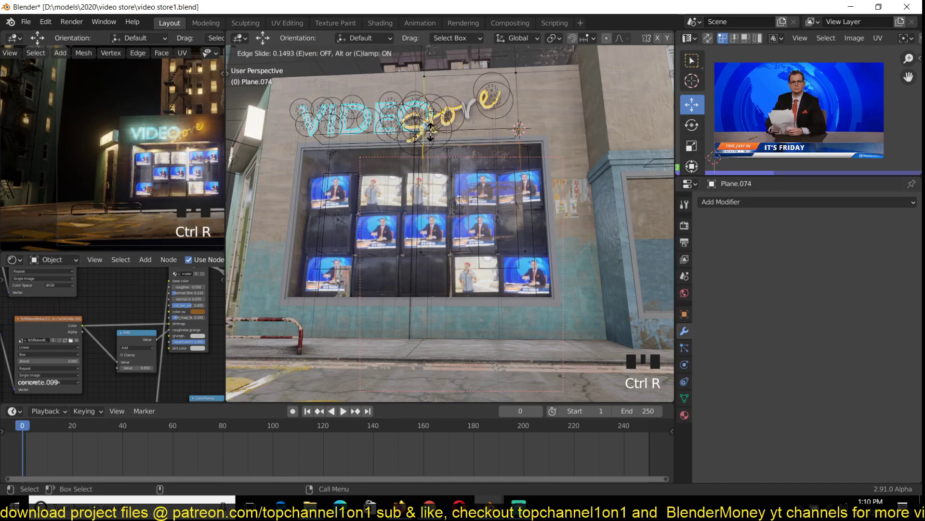
left_click(430, 131)
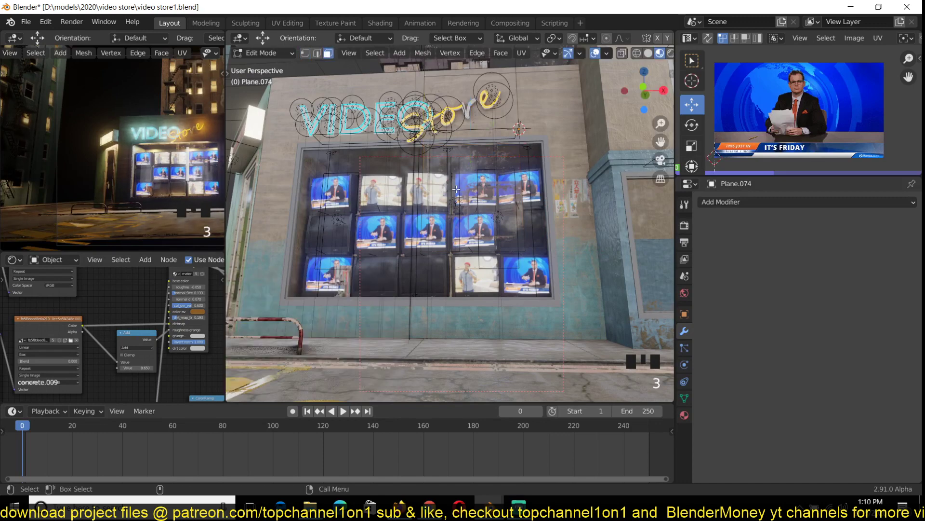
- Separate the plane's face over the shop window into its own object and return to Object Mode
key("p")
left_click(526, 161)
key("Tab")
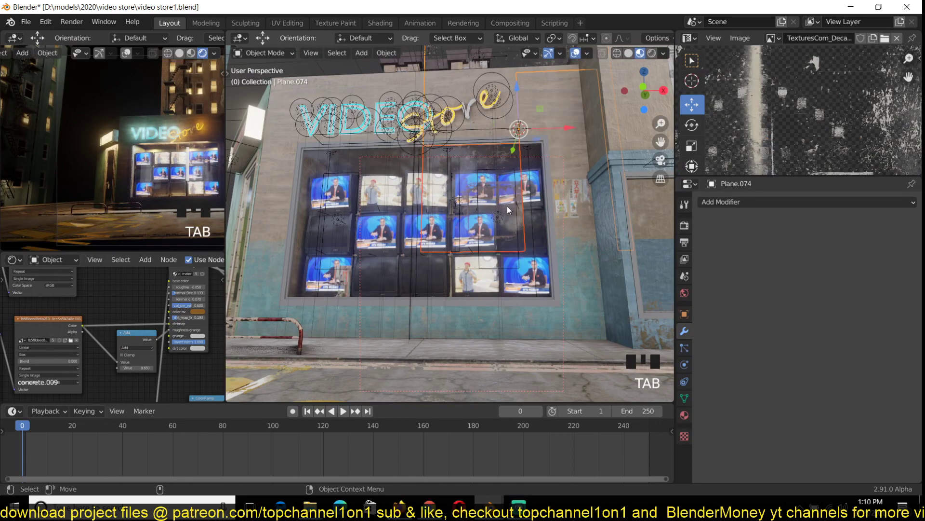
- Widen the separated window piece by moving its vertical edge nearest the entrance along X toward the entrance
key("alt+a")
left_click(516, 209)
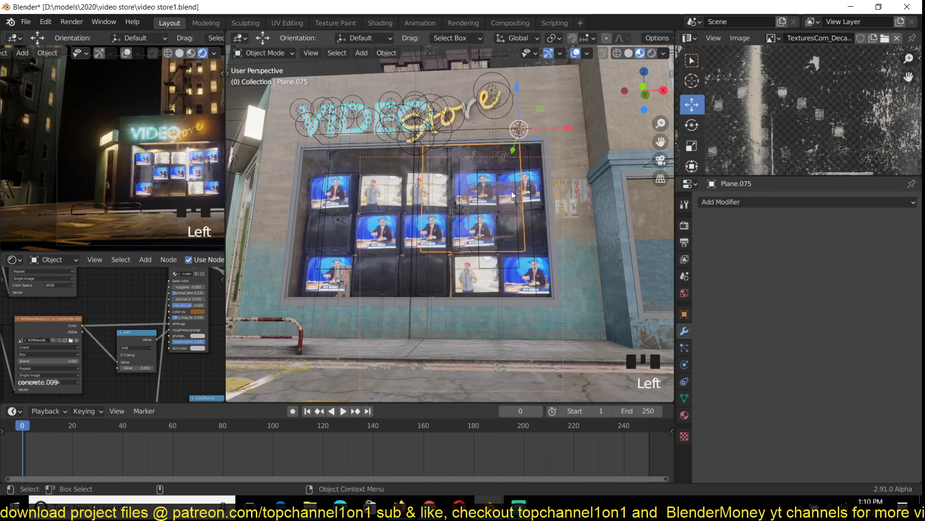
key("Tab")
left_click(420, 150)
left_click(426, 234, "shift")
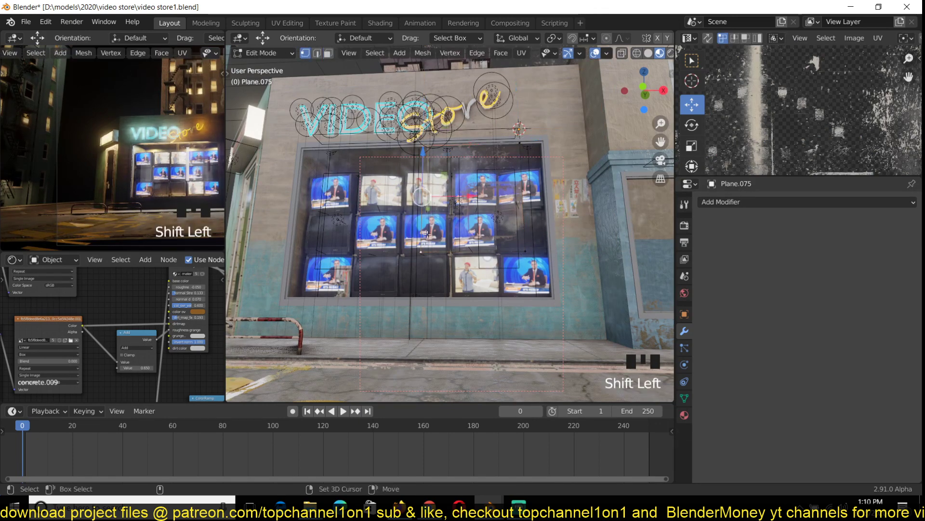
left_click_drag(453, 196, 436, 198)
key("Tab")
key("alt+a")
- Examine the stains and reflections on the shop window glass from low and oblique angles
key("grave")
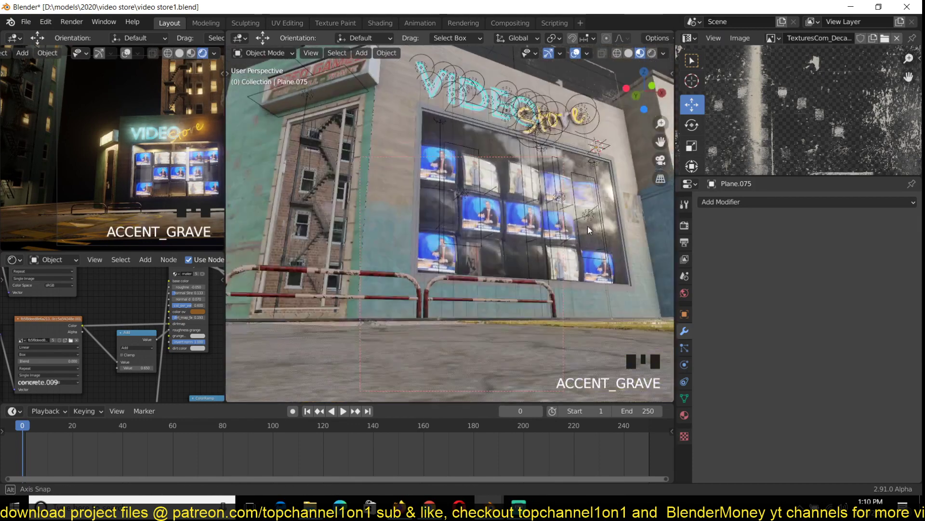
key("grave")
key("grave")
key("grave")
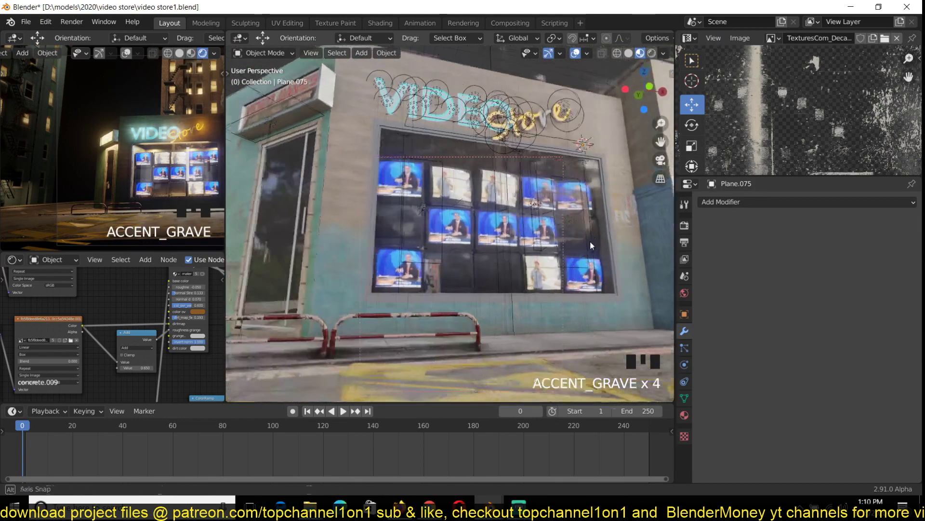
middle_click_drag(590, 241, 582, 215)
scroll(582, 215, "up", 2)
scroll(588, 230, "down", 2)
key("grave")
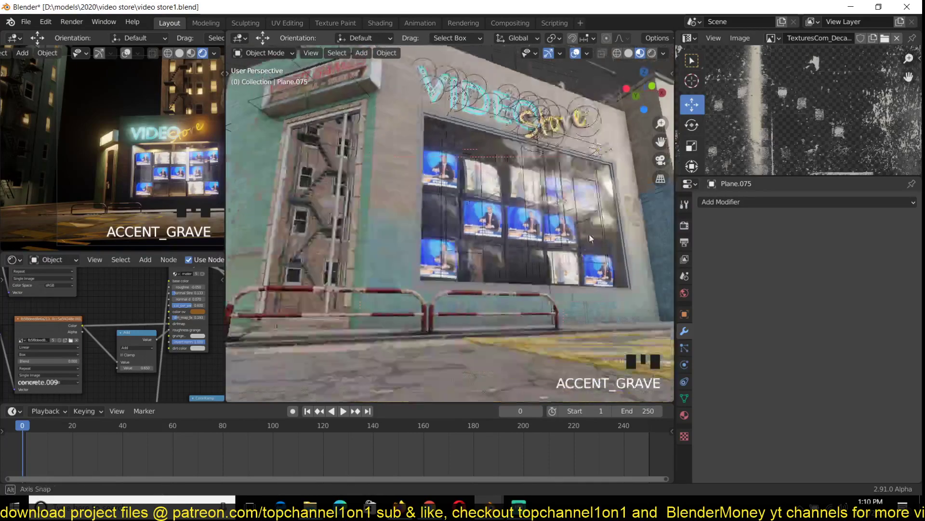
key("grave")
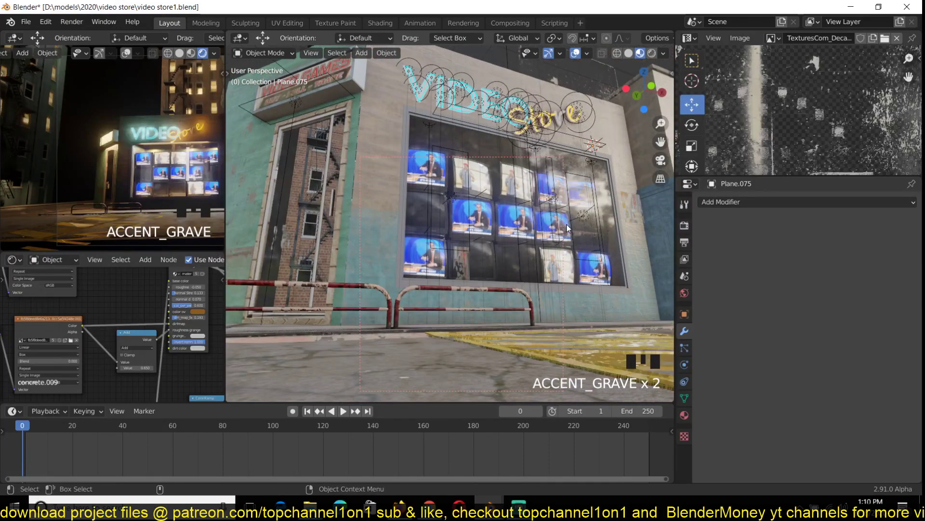
key("grave")
- Select the remaining stain plane above the shop window and inspect how it overhangs the wall around the neon sign
middle_click_drag(571, 133, 562, 165, "shift")
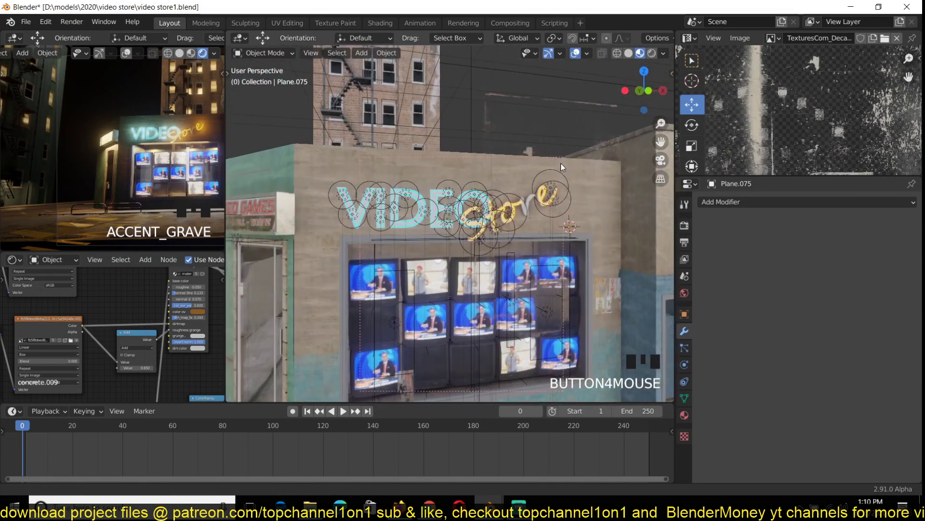
left_click(549, 138)
scroll(548, 143, "down", 2)
key("grave")
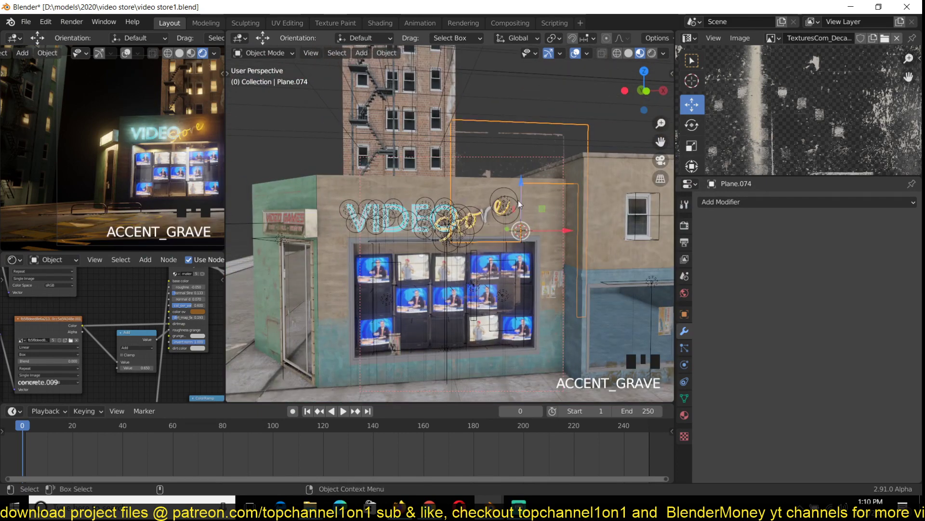
middle_click_drag(519, 204, 532, 234)
scroll(537, 196, "up", 2)
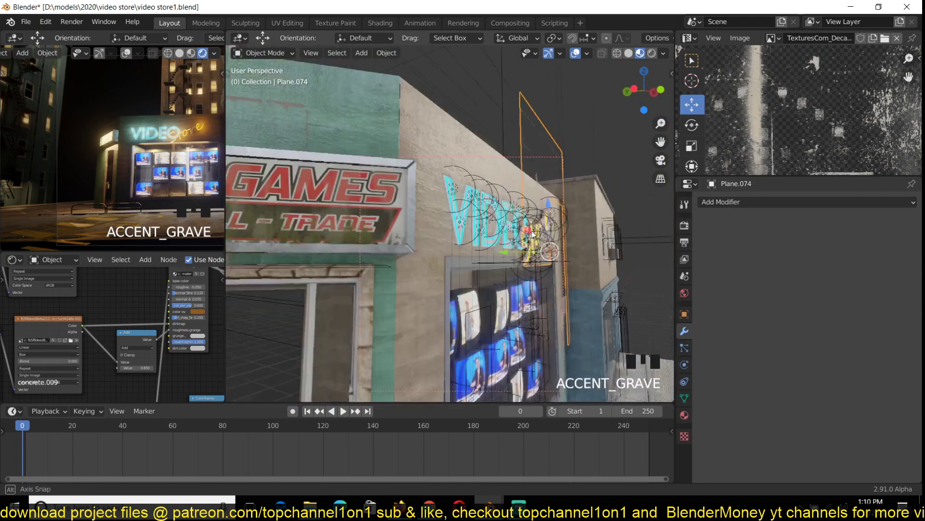
key("grave")
key("grave")
scroll(473, 263, "up", 1)
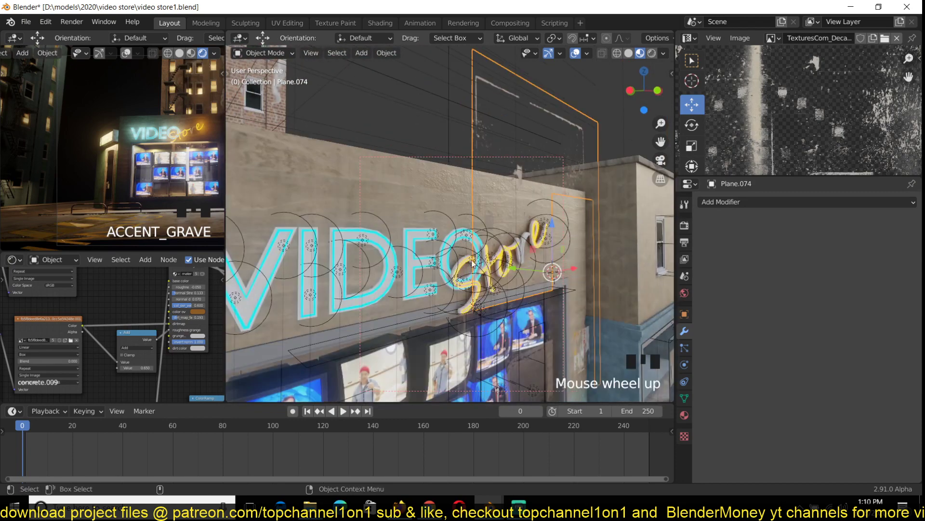
- Open the stain plane's concrete.009 material and darken its preset's color overlay to black with a value of 0
left_click(685, 414)
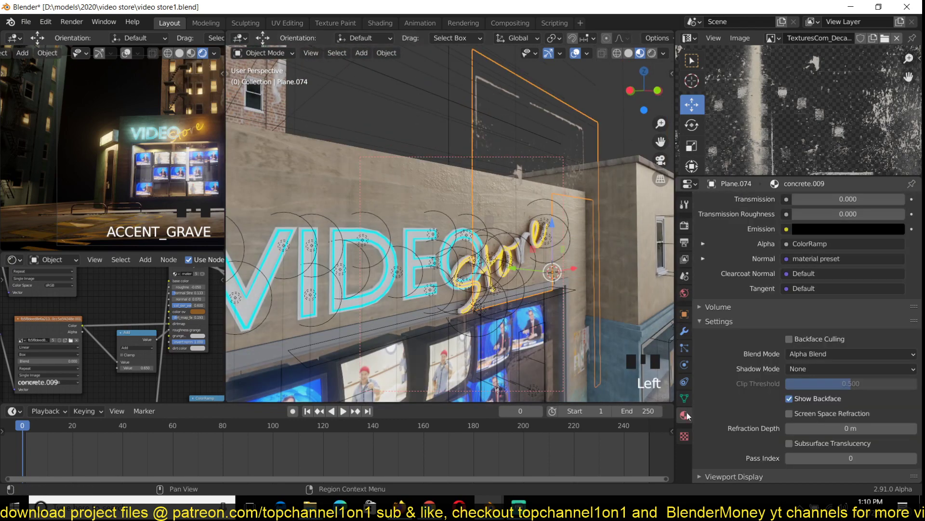
scroll(161, 316, "down", 5)
scroll(161, 316, "down", 5)
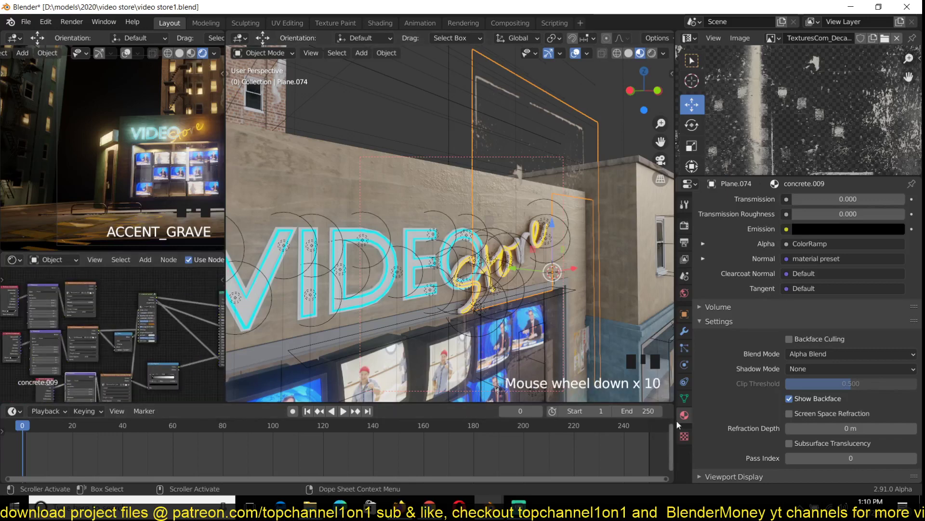
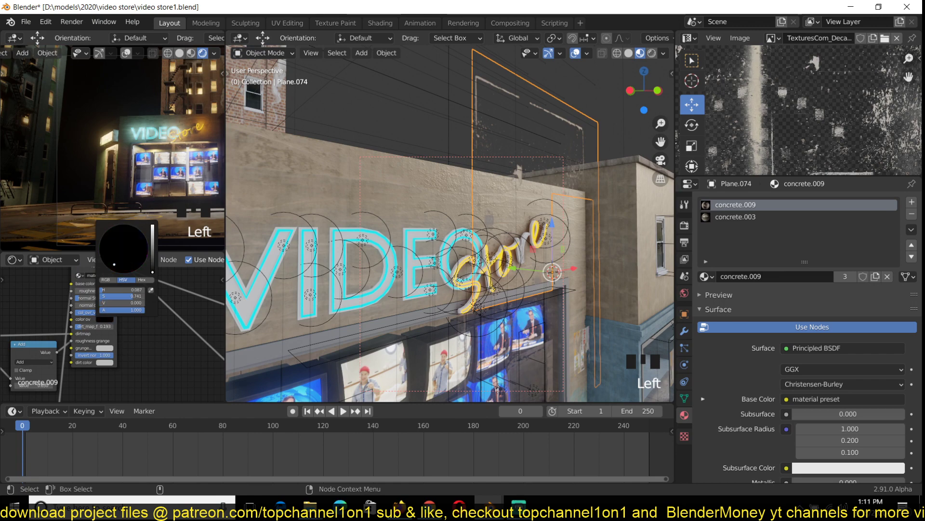
scroll(563, 193, "down", 3)
- Examine the stain plane's faces overhanging the wall in Edit Mode and switch the viewport to solid shading
key("grave")
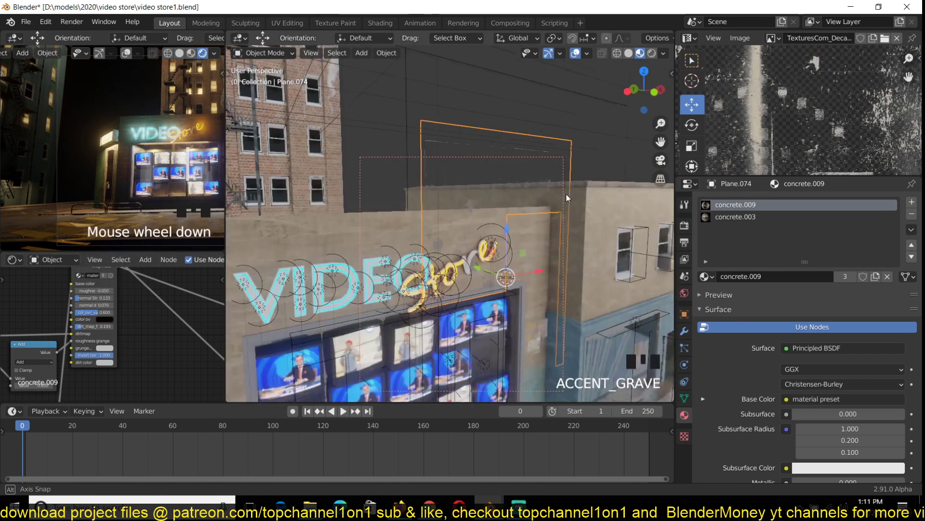
key("grave")
key("Tab")
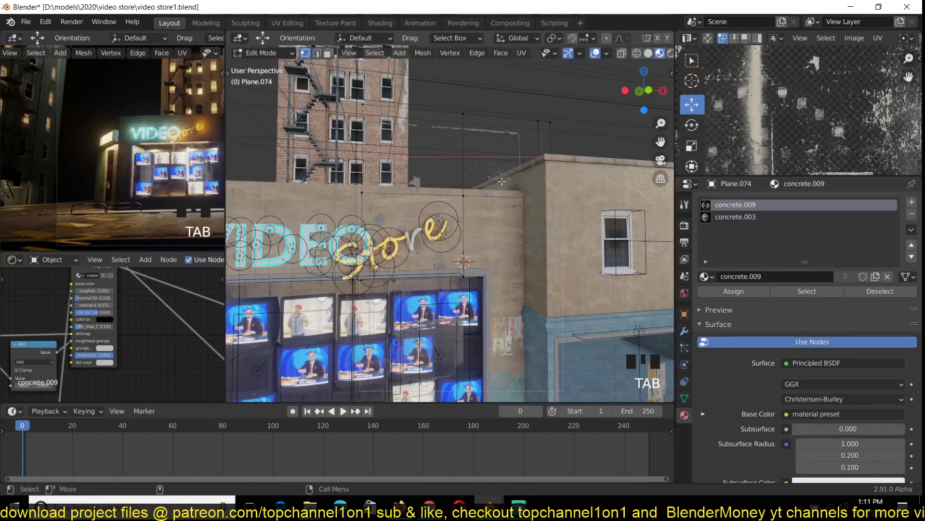
key("grave")
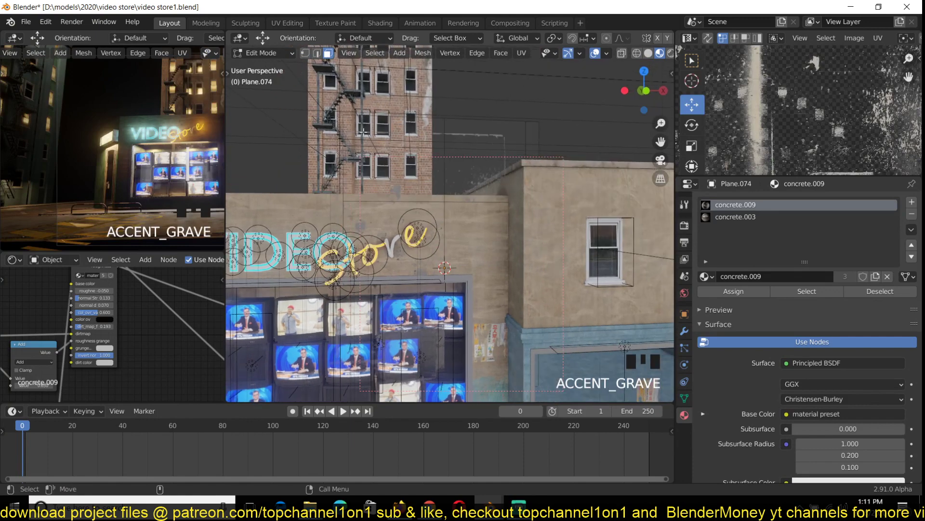
left_click(482, 173)
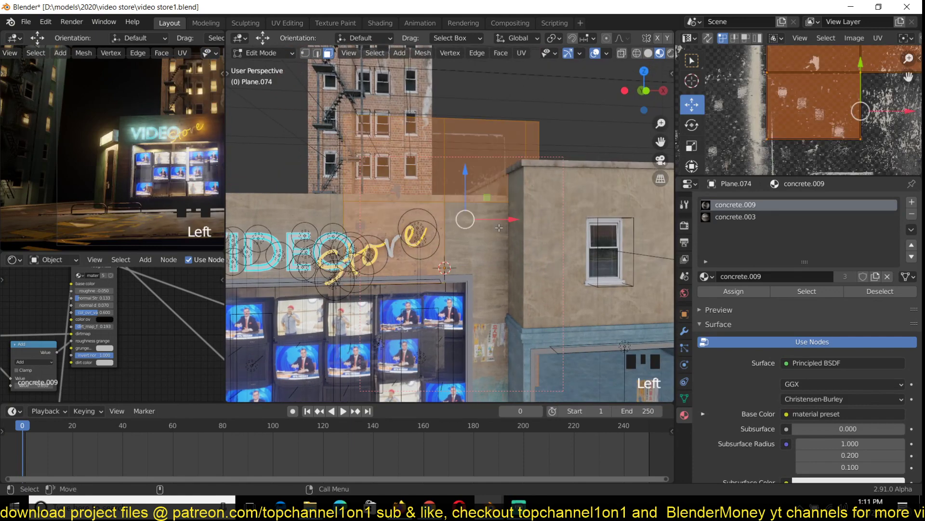
key("Tab")
key("z")
key("Tab")
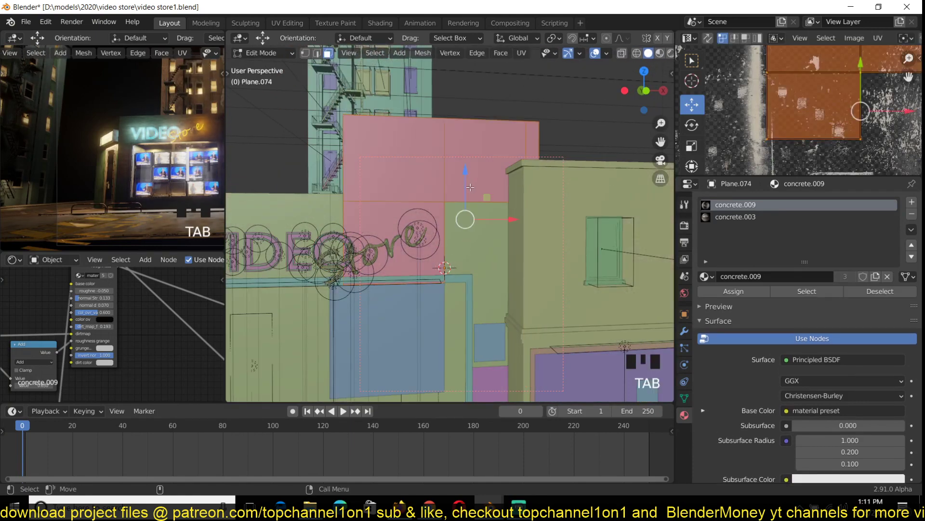
- Delete the stain plane's upper faces that stick out above the shop's roofline
key("3")
left_click(530, 148)
left_click(487, 154, "shift")
left_click(396, 154, "shift")
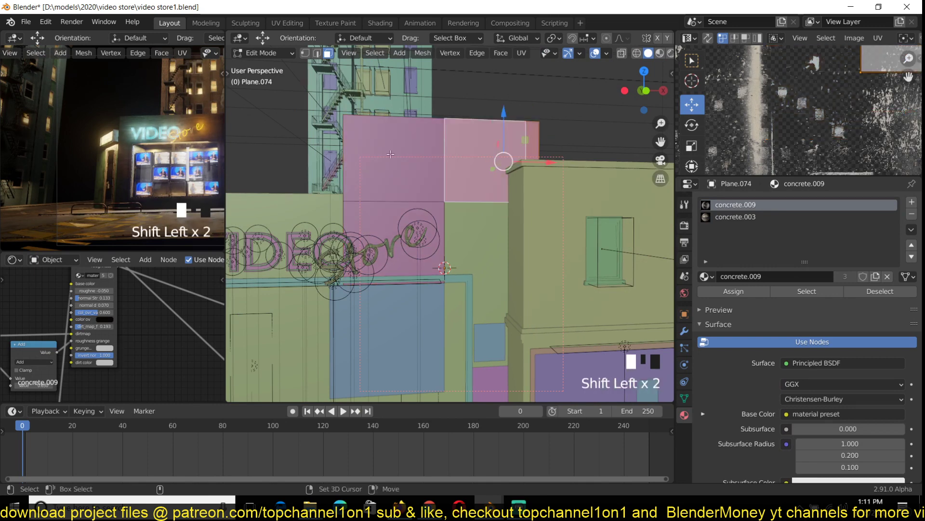
key("x")
left_click(389, 153)
- Isolate the stain plane's face behind the neon sign by deleting all its other faces, then return to Object Mode
left_click(413, 217)
key("Tab")
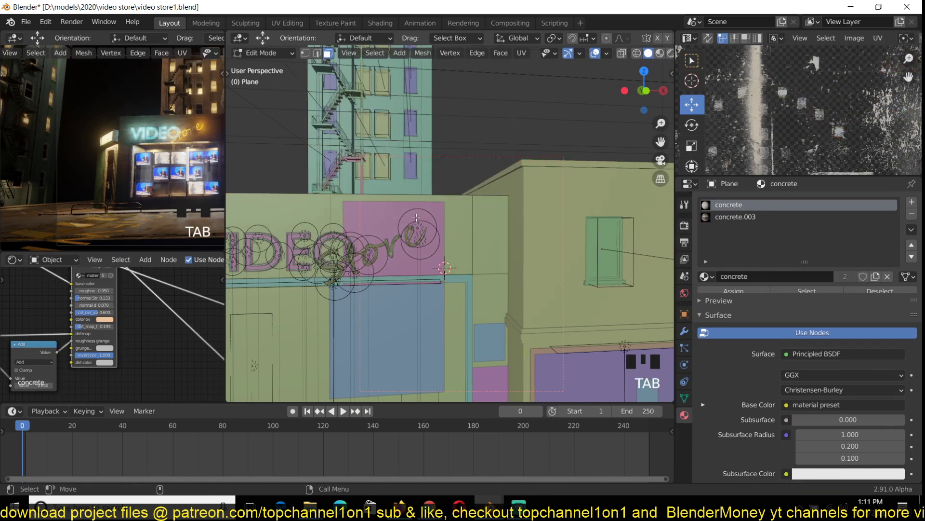
key("Tab")
left_click(383, 212)
key("Tab")
left_click(394, 225)
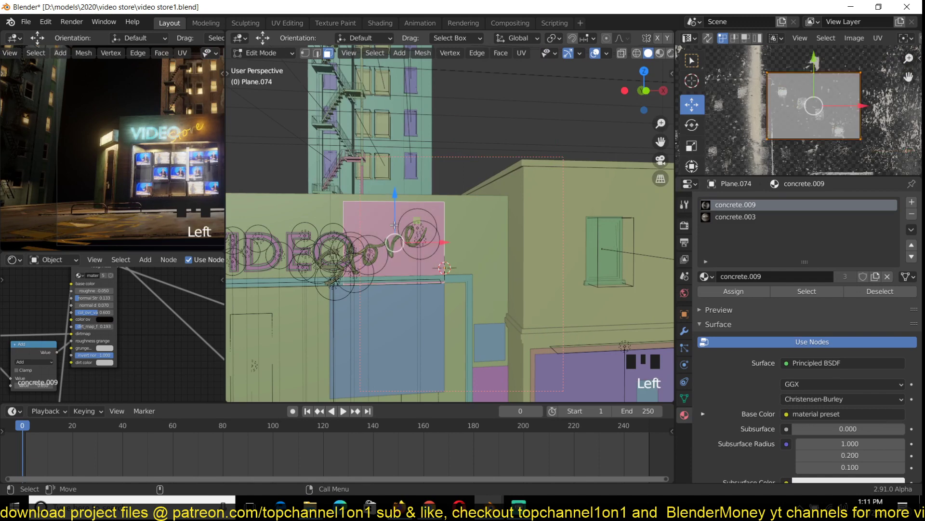
key("ctrl+i")
key("x")
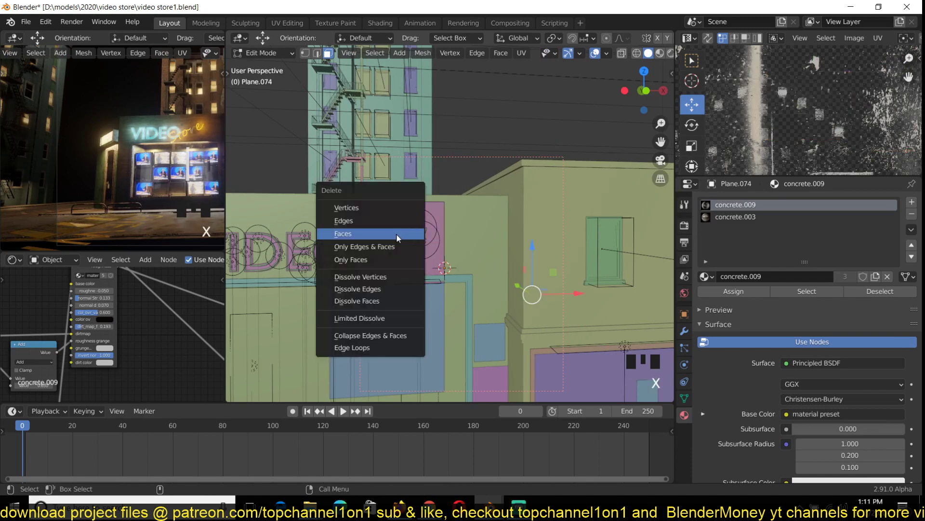
left_click(399, 237)
key("Tab")
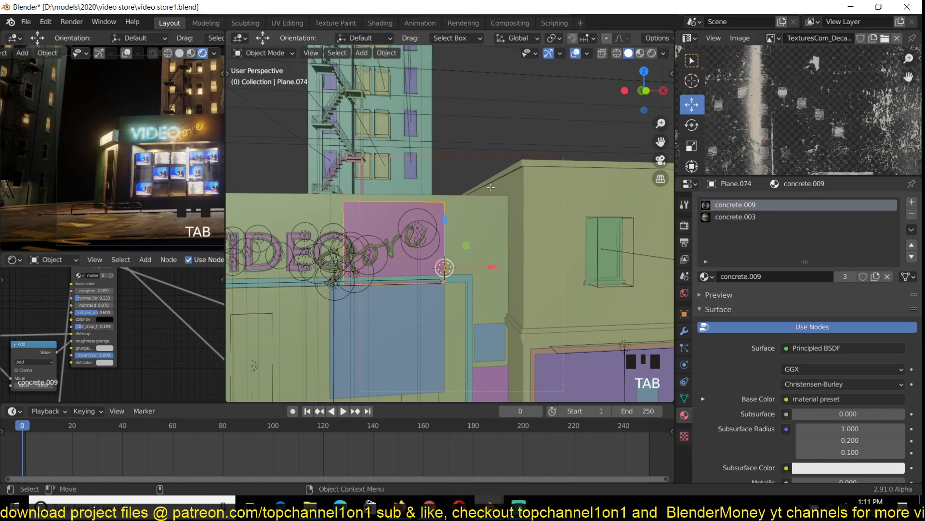
- Move the stain plane's vertical edge nearest the neighbouring building along X to the end of the shop wall
key("Tab")
left_click(441, 208, "alt")
left_click(445, 268, "shift")
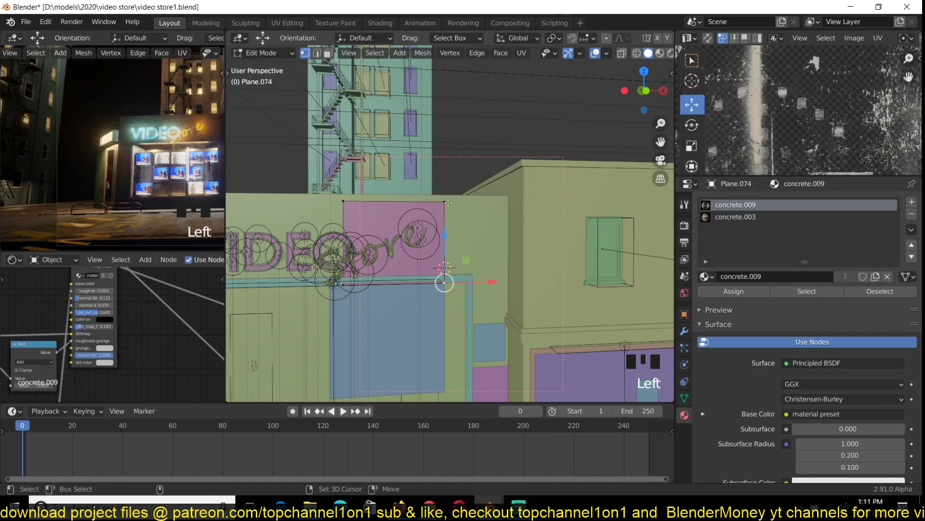
left_click_drag(487, 242, 531, 271)
- Fit the stain plane to the wall above the window by raising its lower edge and its upper edge
left_click(491, 290, "alt")
left_click_drag(428, 246, 428, 238)
left_click(435, 203, "alt")
left_click_drag(430, 151, 429, 145)
- In material preview, move the plane's other vertical edge about 3.5 m along X to the wall corner by the entrance
left_click(660, 53)
middle_click_drag(424, 219, 543, 187, "shift")
left_click(469, 203, "alt")
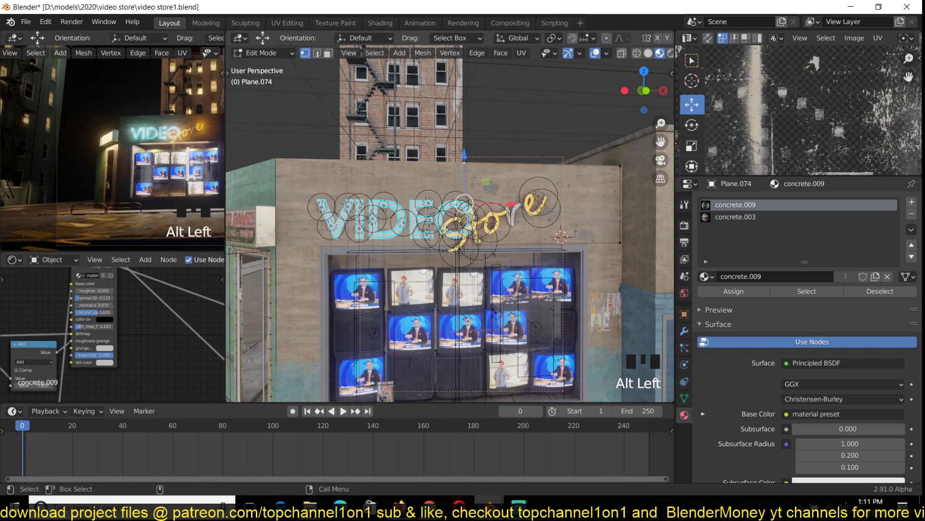
left_click_drag(508, 203, 392, 211)
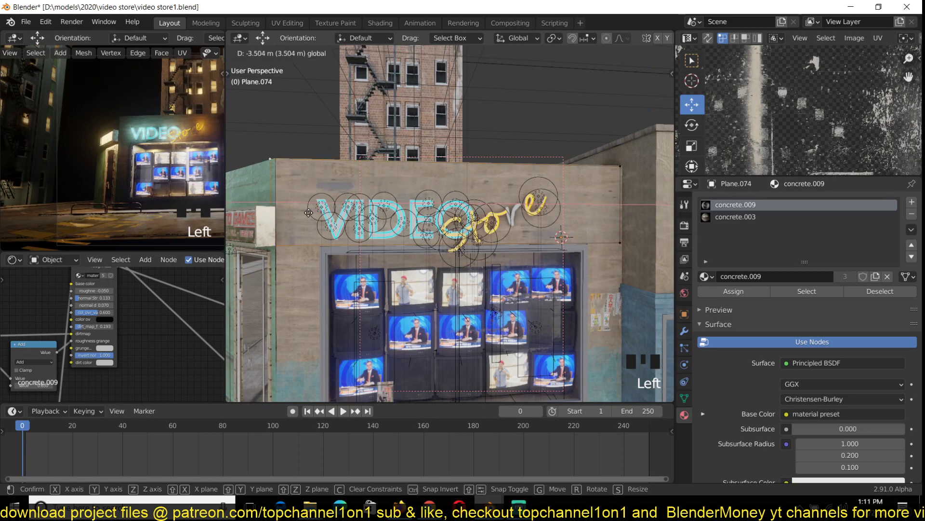
left_click_drag(308, 212, 312, 212)
- Unwrap the widened stain plane and rotate its UV island by 90 degrees
key("a")
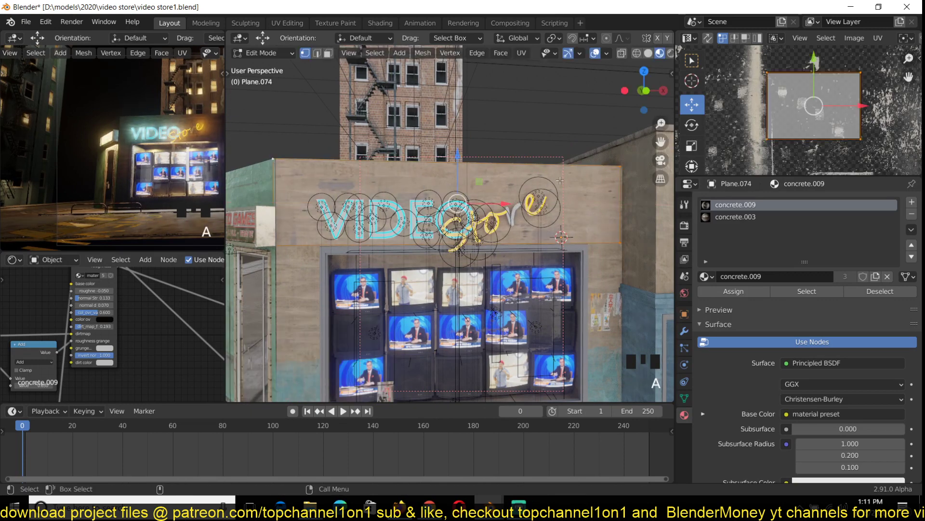
key("u")
left_click(551, 99)
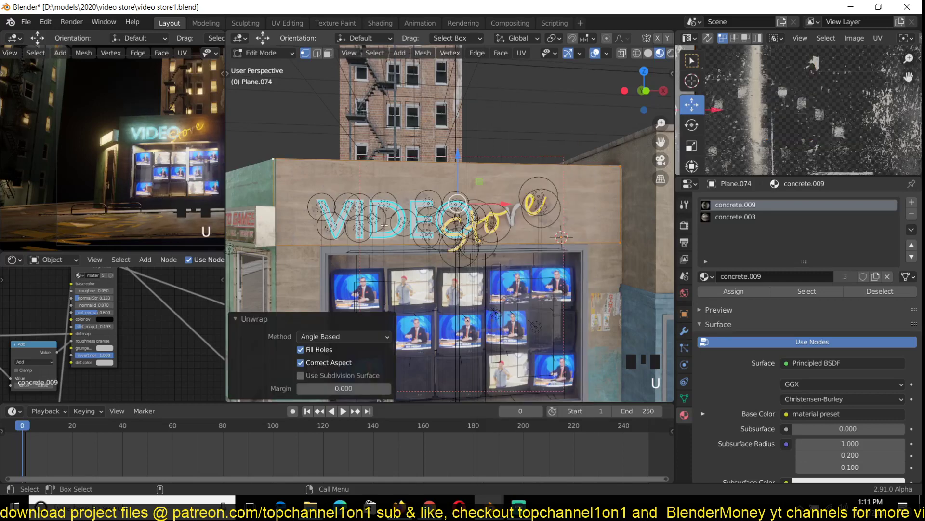
scroll(770, 156, "down", 3)
type("r")
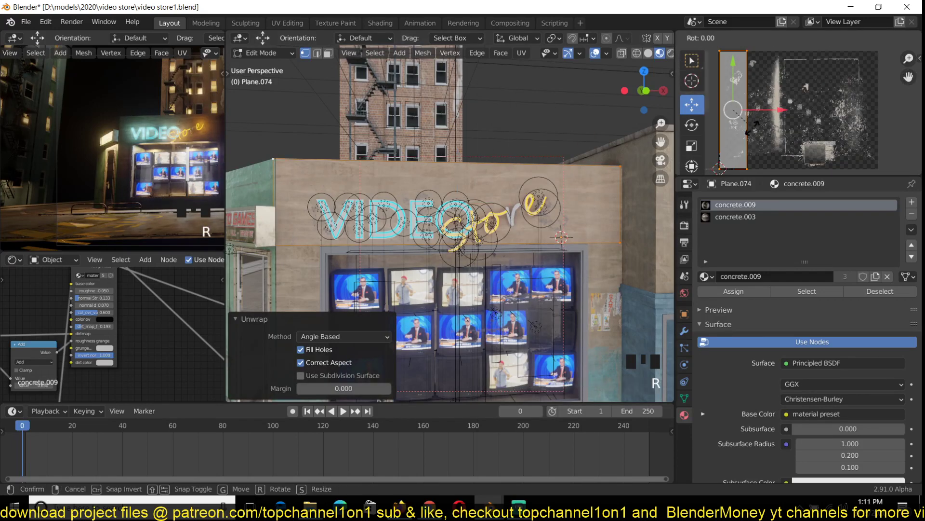
type("90")
key("Return")
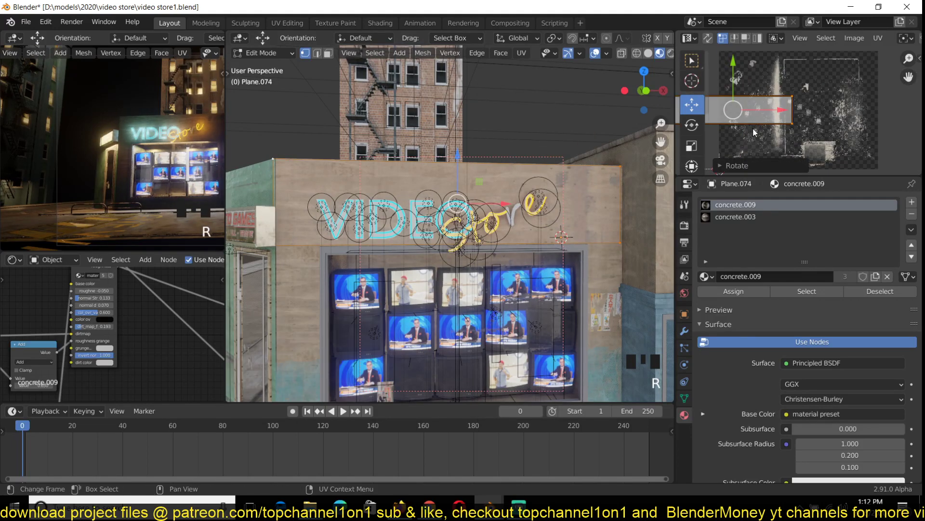
- Extend the stain plane's lower edge down along Z so the plane covers the whole shop front
scroll(544, 235, "down", 2)
left_click(534, 234, "alt")
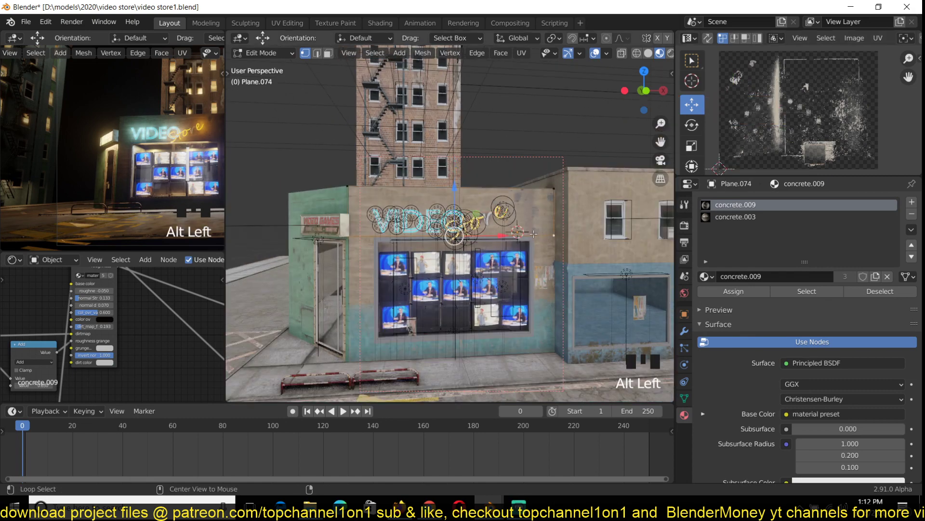
key("g")
key("z")
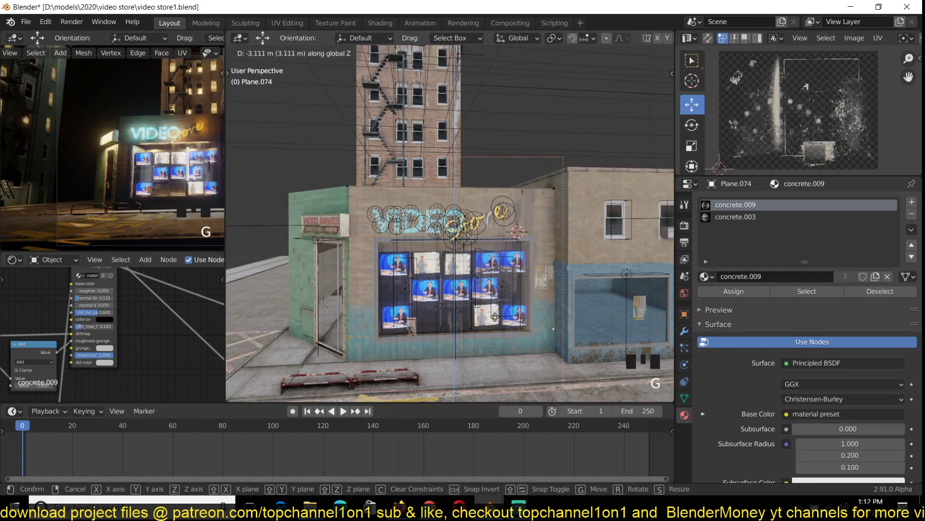
left_click(500, 340)
- Unwrap the enlarged stain plane again and return to Object Mode
key("a")
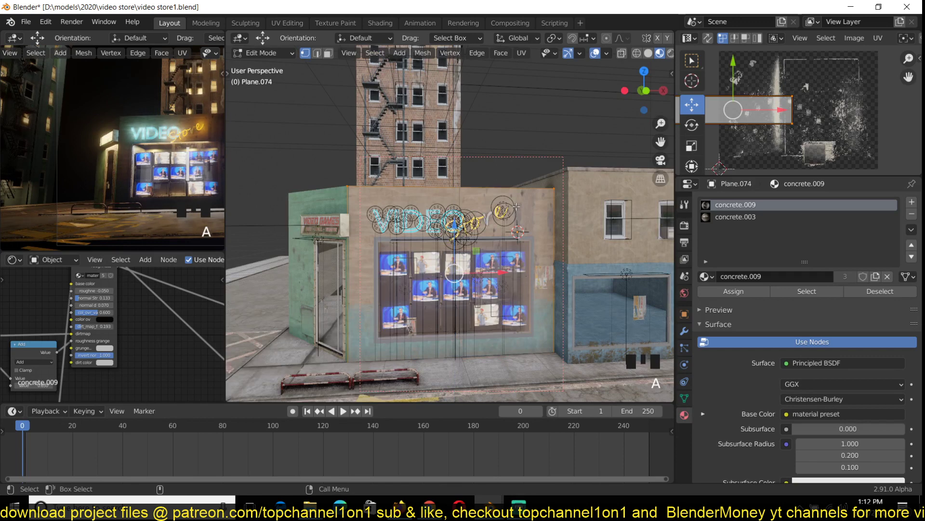
key("u")
left_click(504, 102)
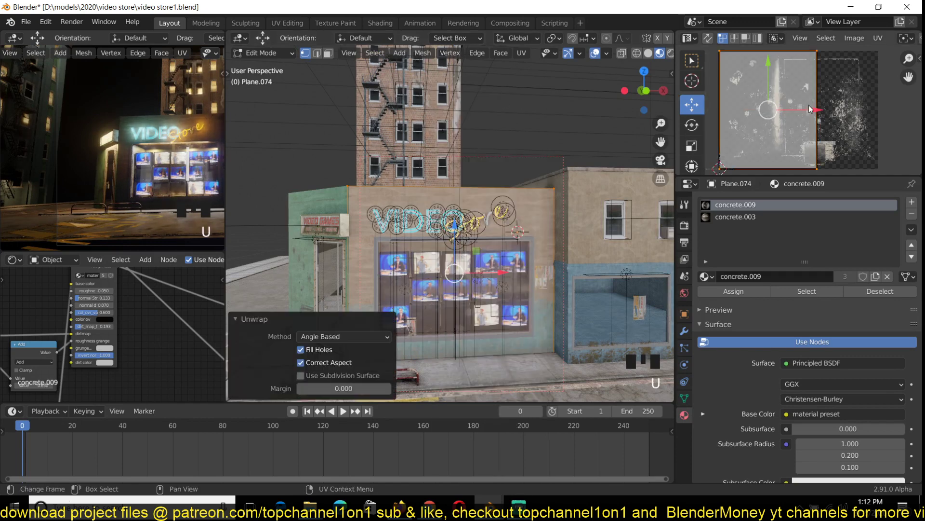
left_click_drag(812, 110, 654, 124)
key("a")
scroll(460, 250, "up", 3)
key("Tab")
- Check the stain on the front wall at an angle and make the plane's material a single-user copy
middle_click_drag(460, 250, 524, 225)
middle_click_drag(518, 154, 514, 158)
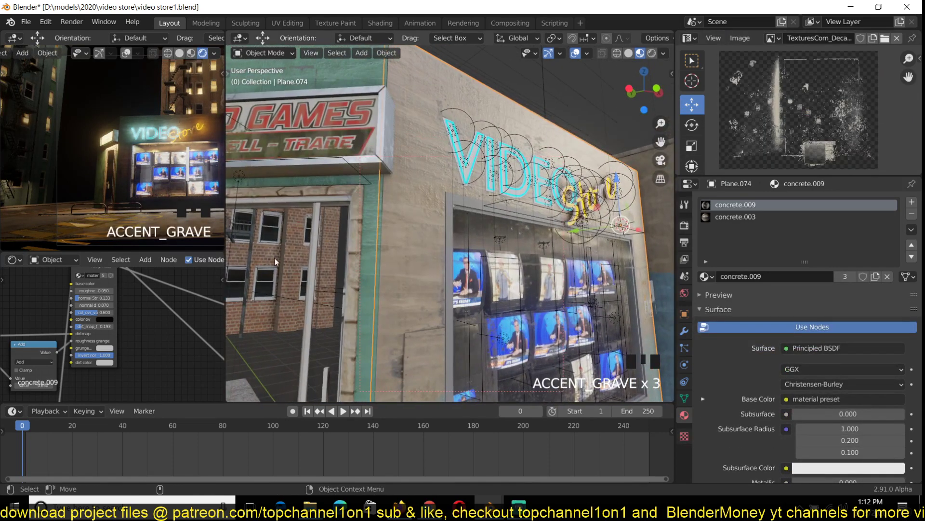
middle_click_drag(136, 309, 166, 303)
scroll(164, 308, "down", 3)
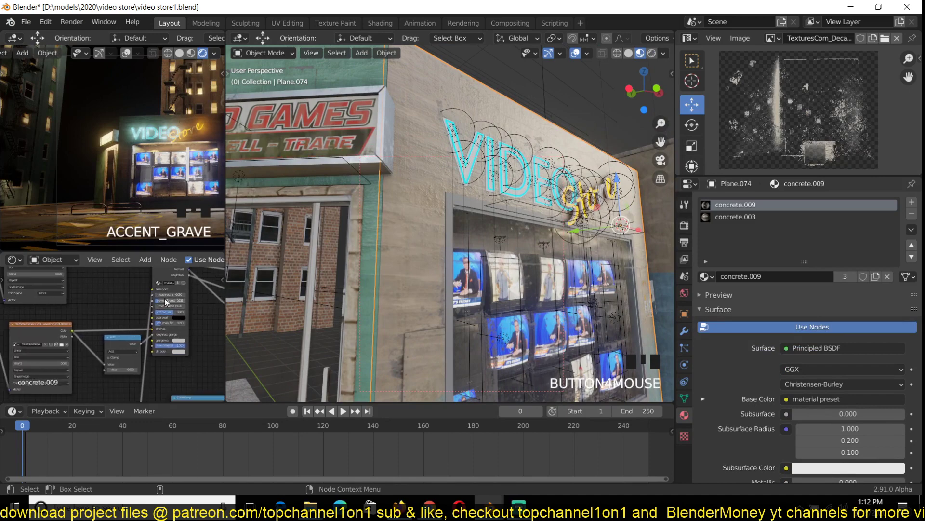
left_click(844, 277)
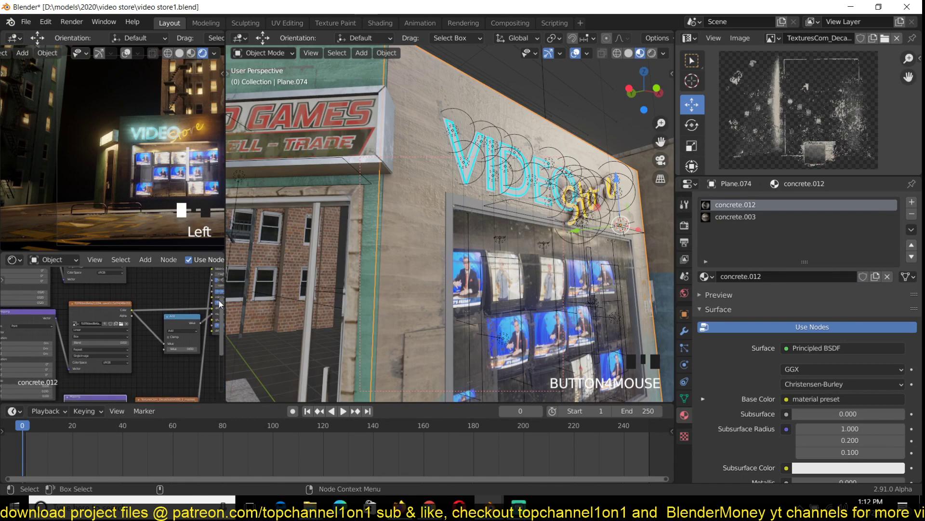
- Set the stain texture's Mapping scale to 3.110 on X, Y and Z
middle_click_drag(99, 366, 208, 307)
scroll(209, 307, "up", 3)
middle_click_drag(181, 371, 57, 279)
scroll(114, 335, "up", 3)
left_click(138, 339)
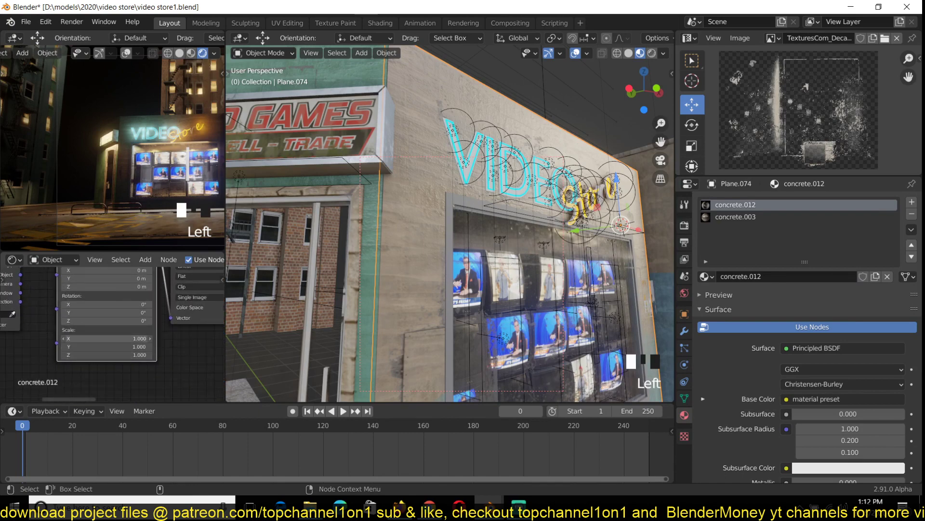
mouse_move(139, 339)
left_mouse_down()
mouse_move(172, 355)
mouse_move(135, 354)
left_mouse_up()
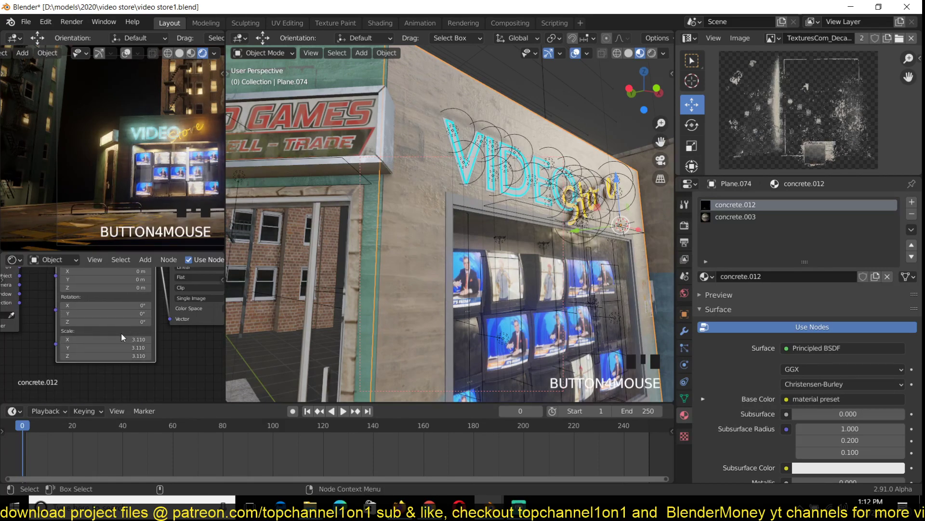
- Change the stain image texture's extension from Clip to Repeat and view the tiled stains on the shop front
middle_click_drag(120, 334, 62, 372)
left_click(143, 323)
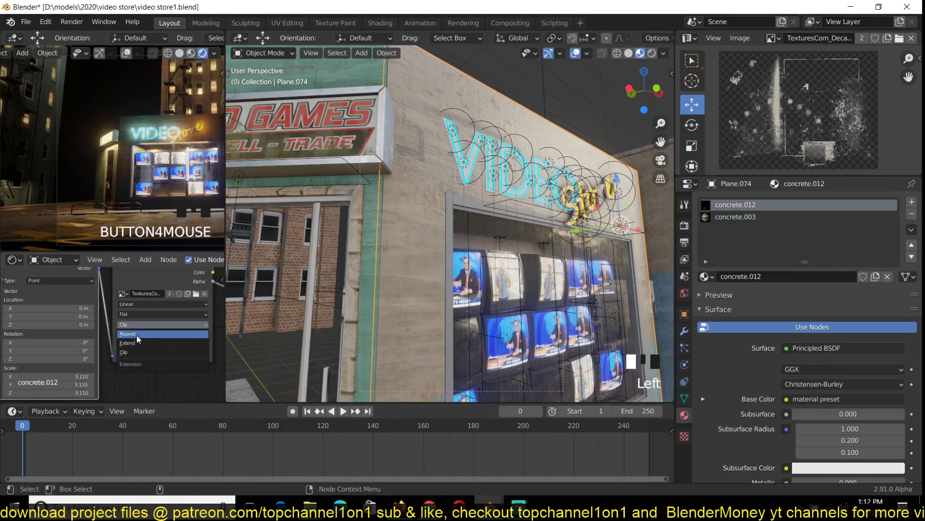
left_click(137, 333)
middle_click_drag(460, 224, 540, 196)
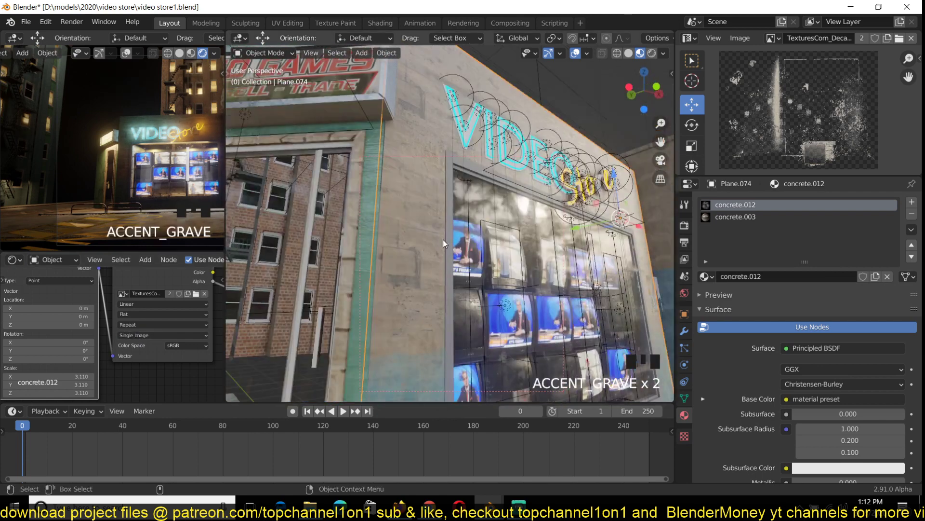
- Delete the material preset group and its two texture node chains, keeping only the stain mask and ColorRamp nodes
middle_click_drag(164, 314, 112, 346)
middle_click_drag(189, 304, 70, 341)
middle_click_drag(146, 311, 104, 398)
scroll(123, 207, "down", 4)
scroll(128, 306, "down", 4)
middle_click_drag(95, 297, 143, 291)
scroll(105, 343, "up", 3)
scroll(126, 328, "up", 3)
scroll(156, 310, "down", 16)
scroll(156, 309, "down", 6)
scroll(165, 312, "up", 1)
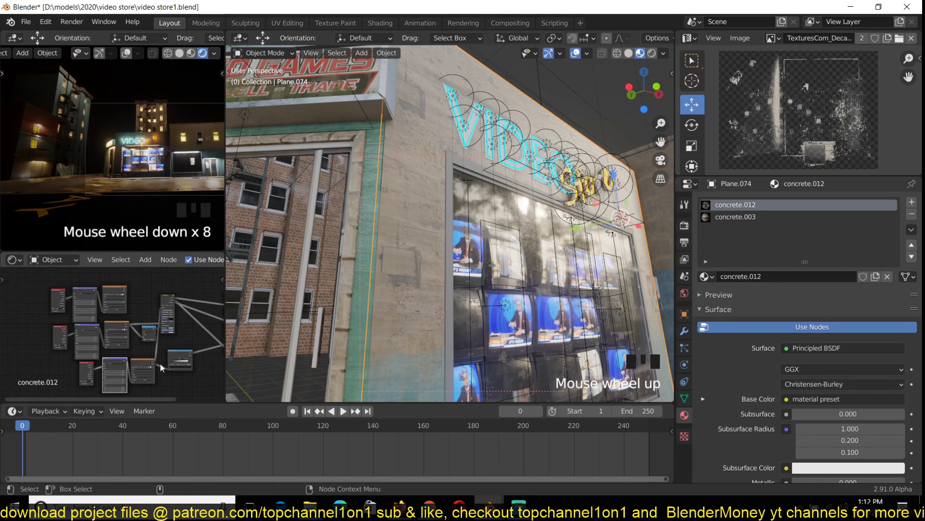
left_click_drag(47, 286, 169, 340)
key("Delete")
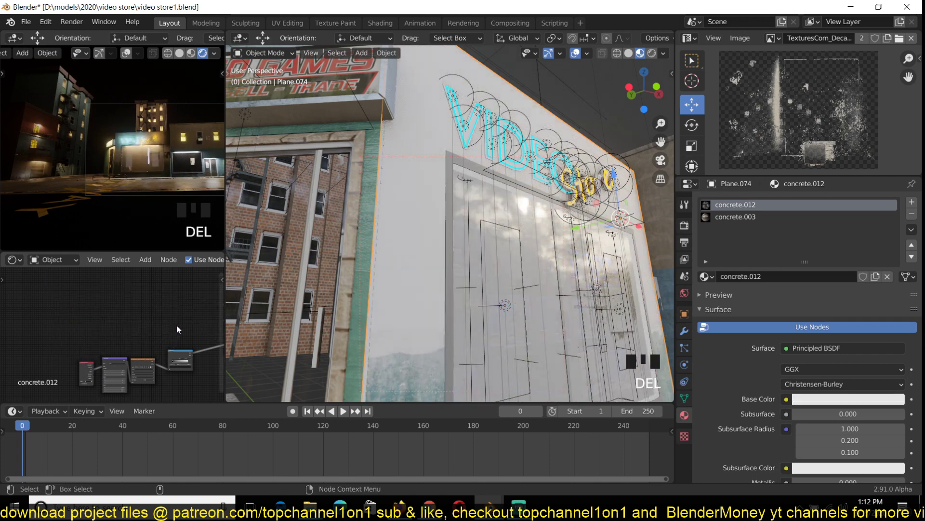
- Preview the stain mask image texture directly on the plane through a Viewer connection
middle_click_drag(177, 325, 221, 299)
scroll(87, 322, "up", 2)
scroll(192, 316, "up", 4)
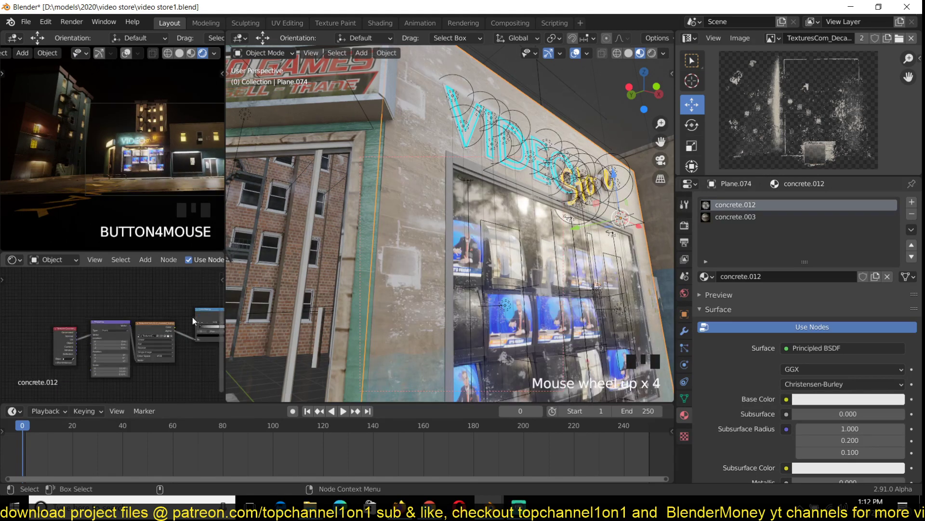
left_click(154, 326, "ctrl+shift")
middle_click_drag(154, 326, 36, 319)
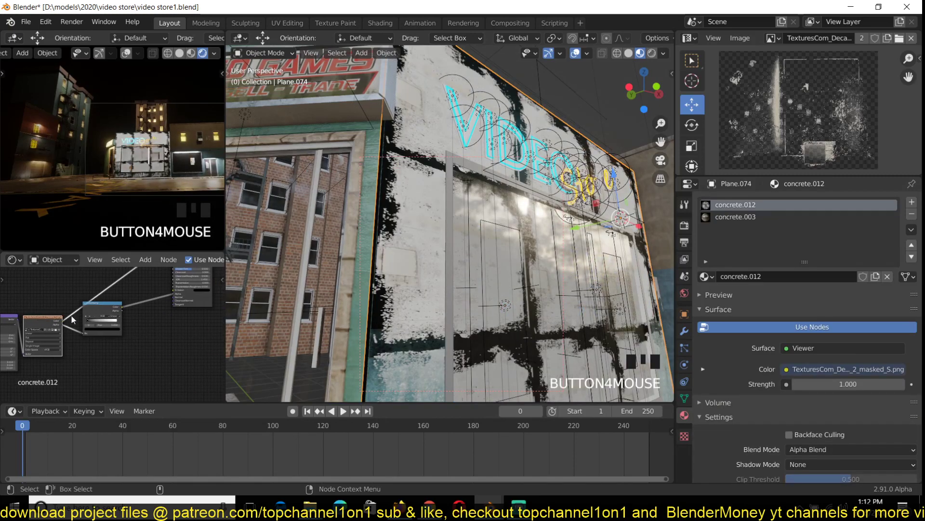
- Route the Principled BSDF back to the material output and shift a ColorRamp stop to intensify the stain mask
left_click(195, 302, "ctrl+shift")
scroll(134, 328, "up", 5)
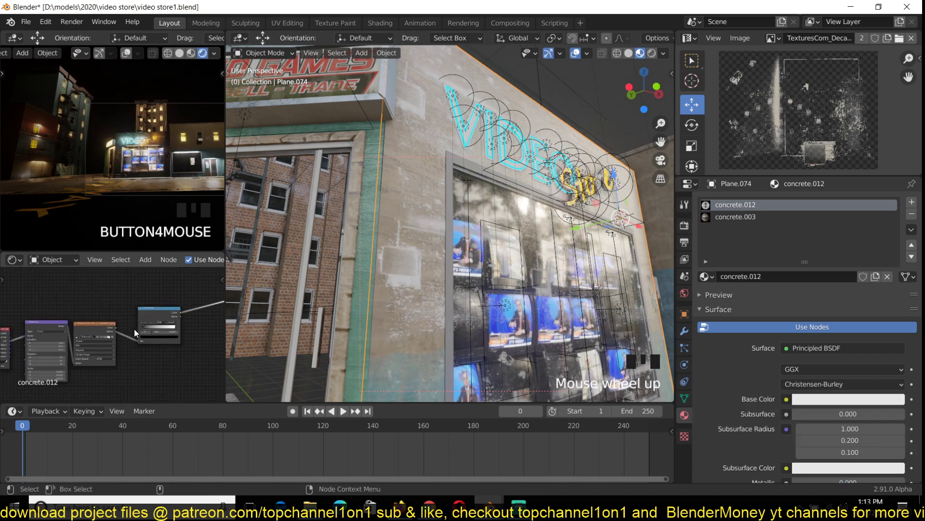
mouse_move(198, 324)
left_mouse_down()
mouse_move(156, 326)
mouse_move(178, 327)
mouse_move(170, 331)
left_mouse_up()
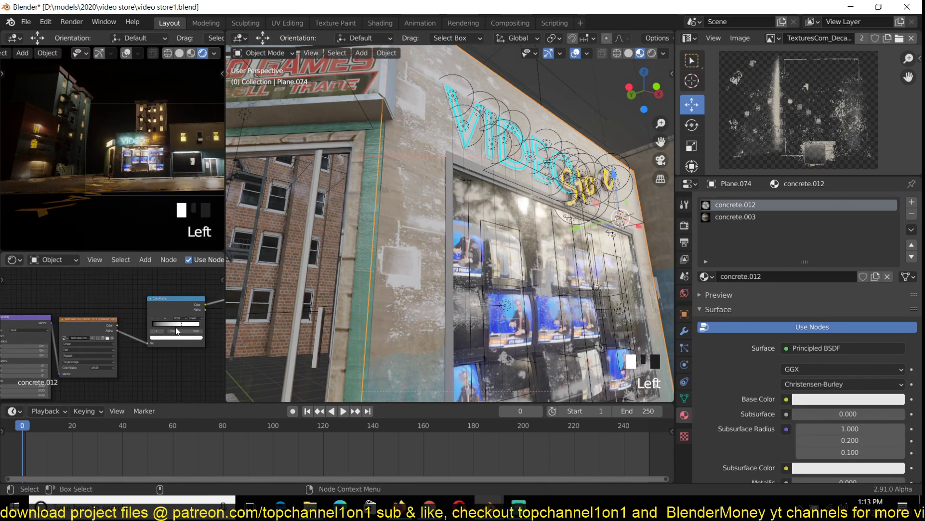
- Set the stain material's Base Color to a dark brown with hue 0.096, saturation 0.508 and value 0.337
middle_click_drag(177, 284, 108, 352)
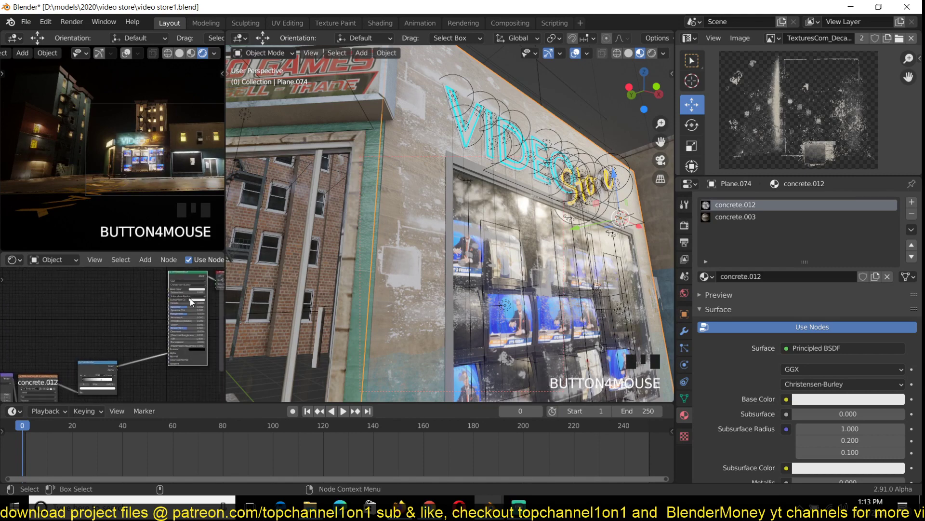
scroll(192, 301, "up", 6)
left_click(140, 301)
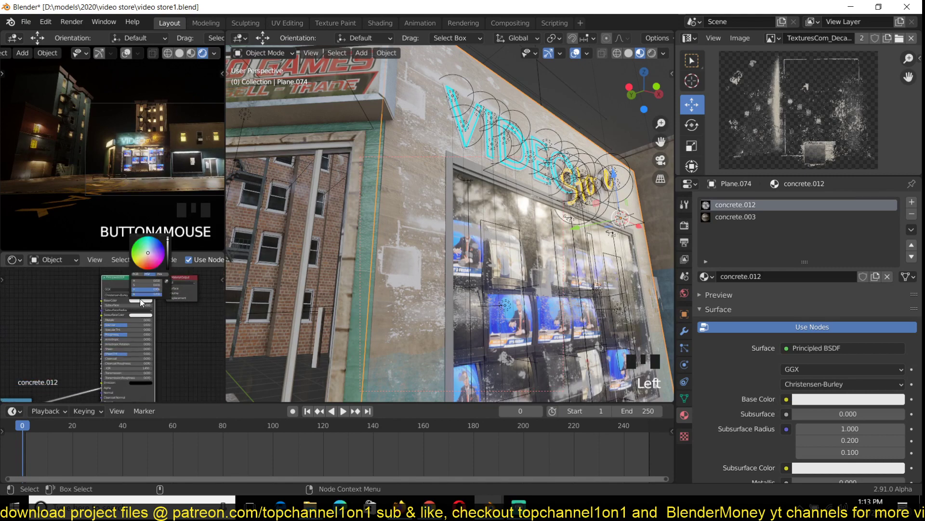
left_click(139, 261)
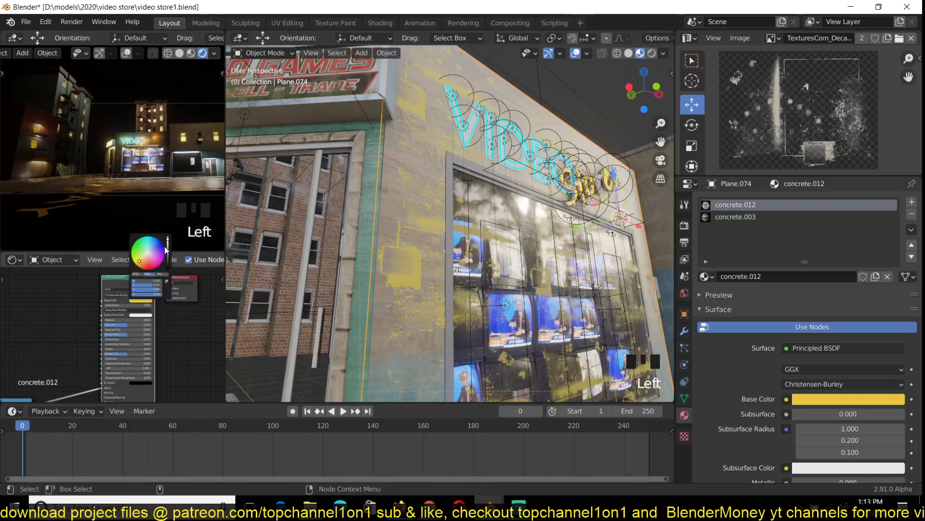
left_click_drag(167, 239, 167, 259)
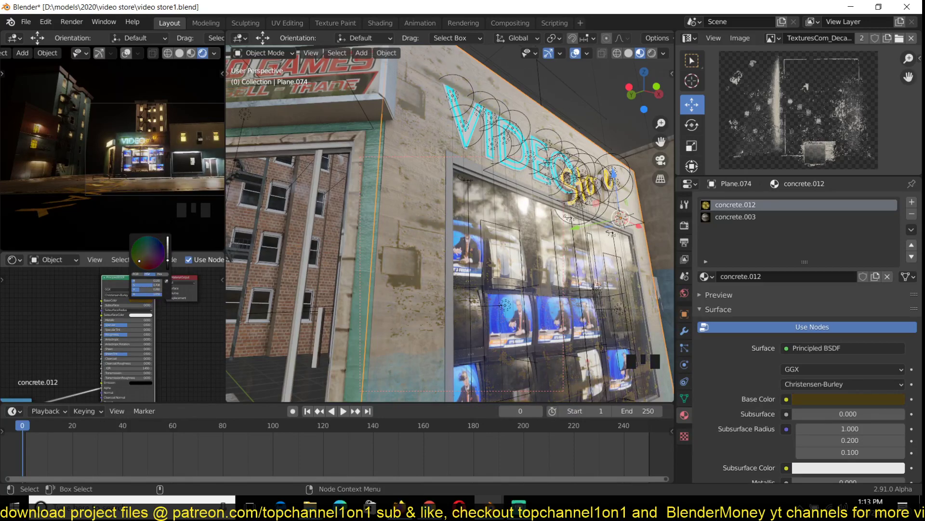
scroll(139, 261, "down", 2)
scroll(138, 261, "up", 3)
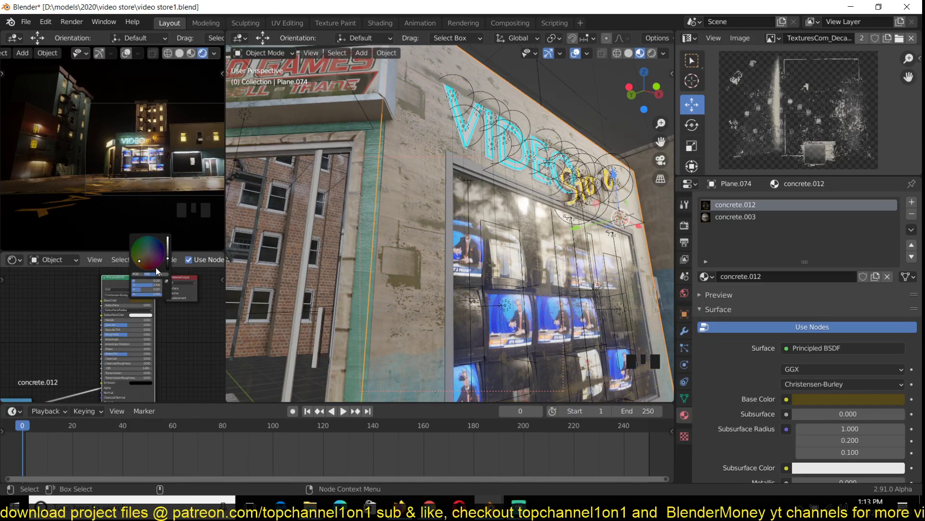
scroll(164, 316, "up", 7)
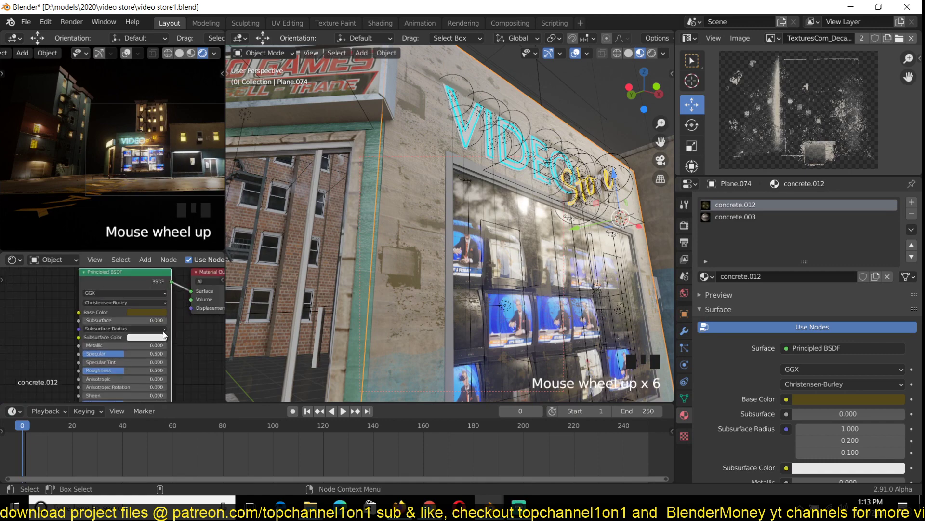
left_click(158, 309)
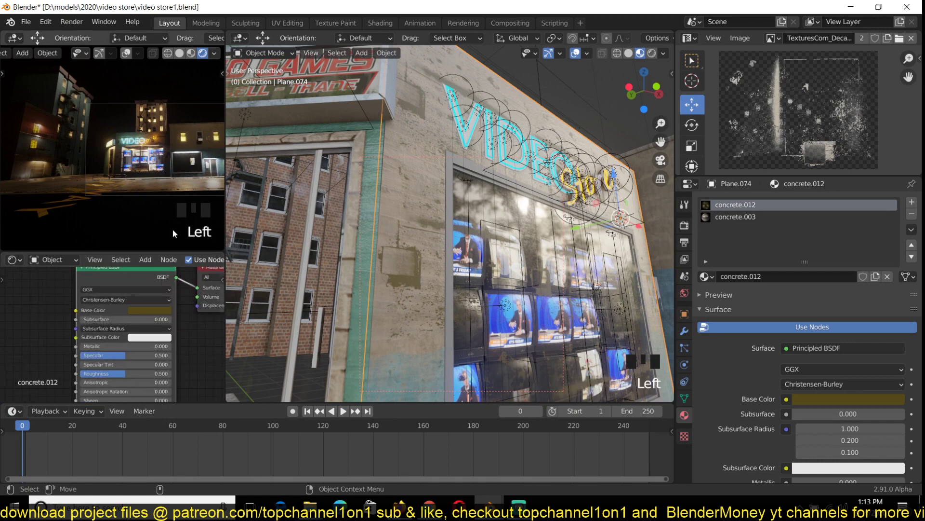
left_click(160, 310)
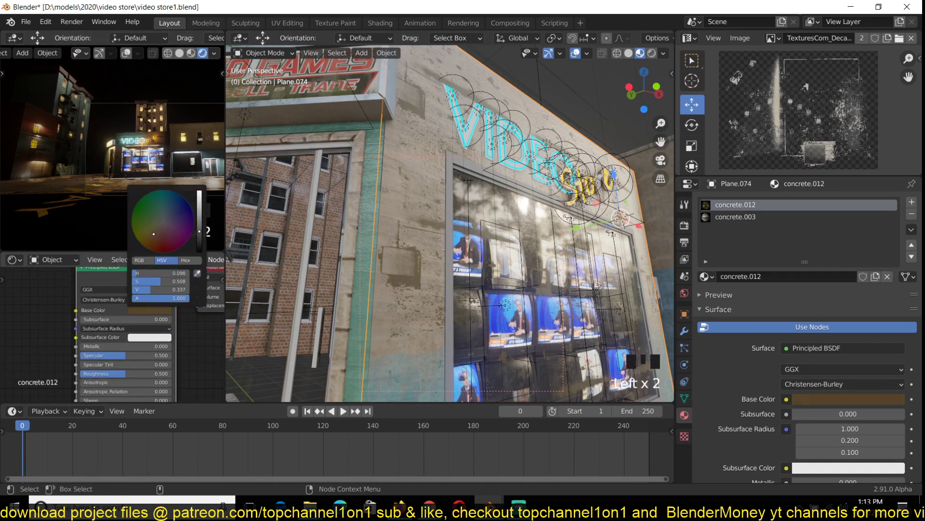
middle_click_drag(199, 321, 207, 309)
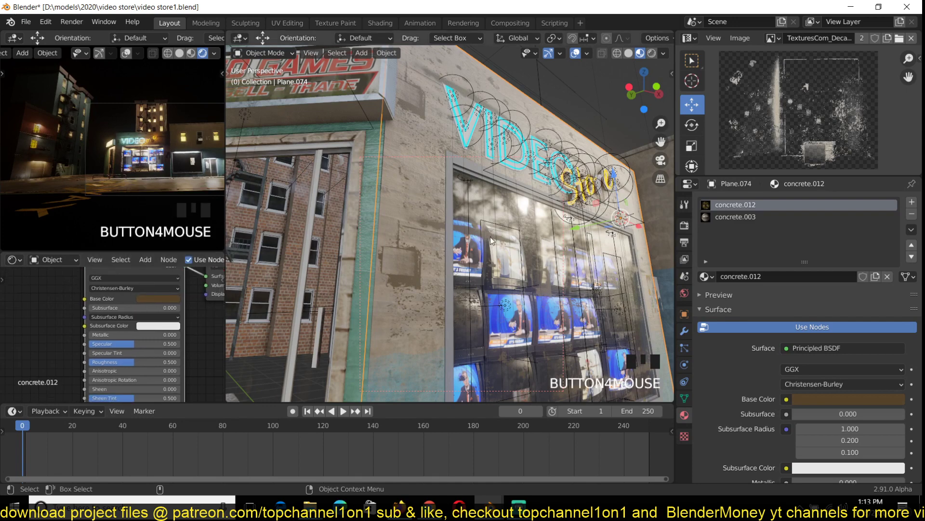
- Cut an edge loop in the shop-front stain plane and slide it into line with the display window's frame
key("grave")
middle_click_drag(437, 262, 398, 232)
scroll(444, 265, "up", 2)
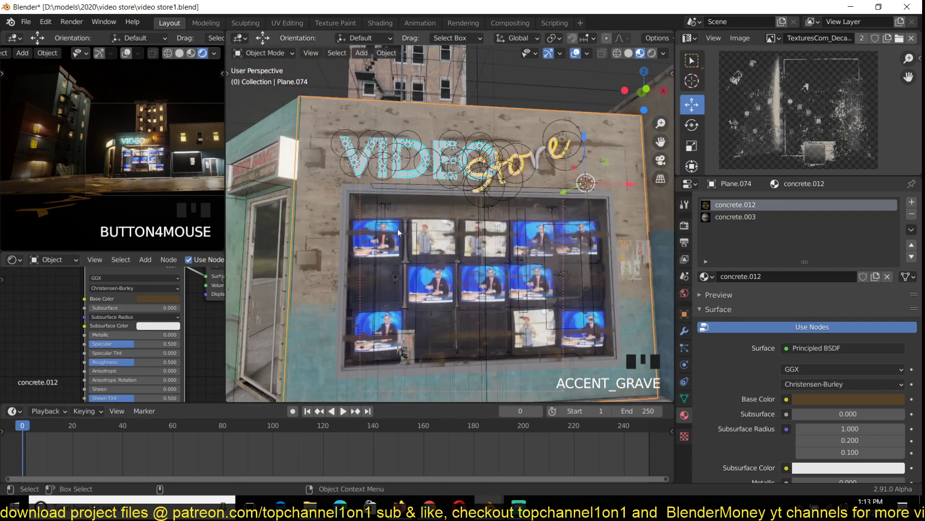
scroll(401, 238, "down", 3)
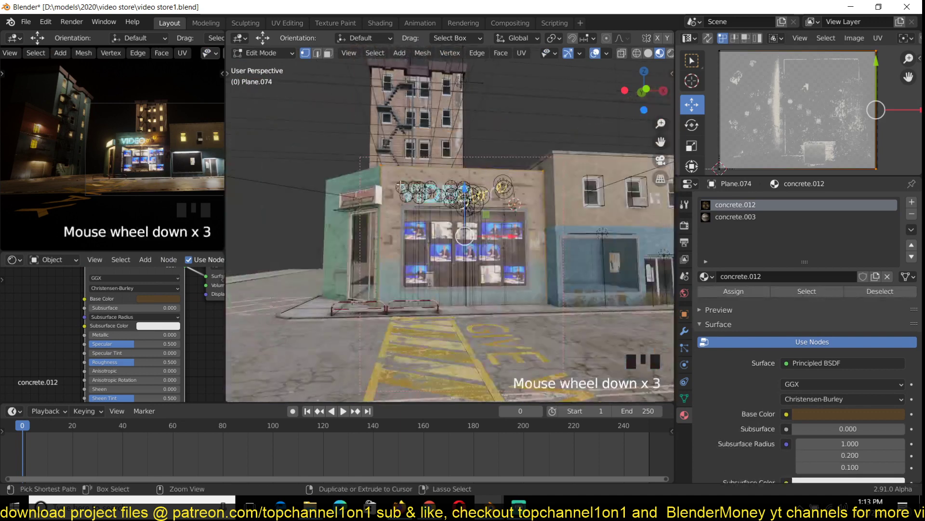
key("Tab")
key("ctrl+r")
left_click(346, 184)
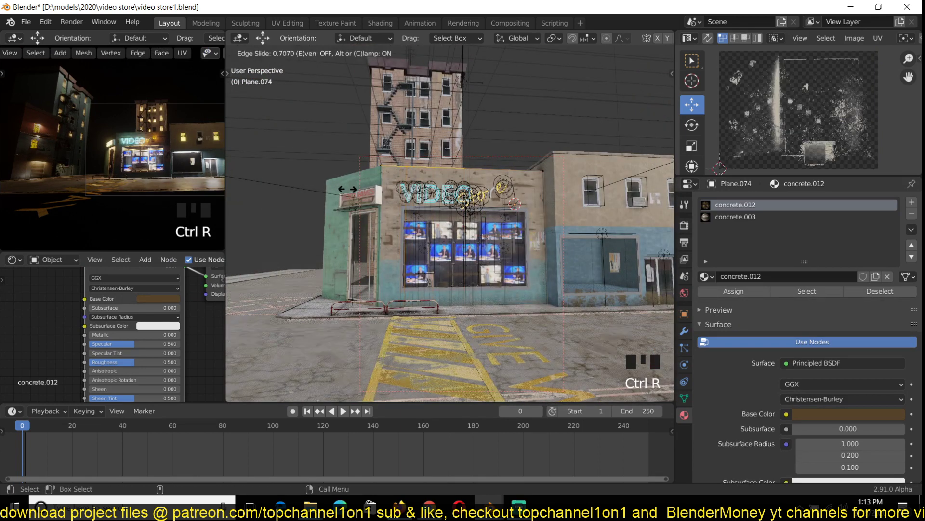
left_click(415, 216)
key("g")
key("g")
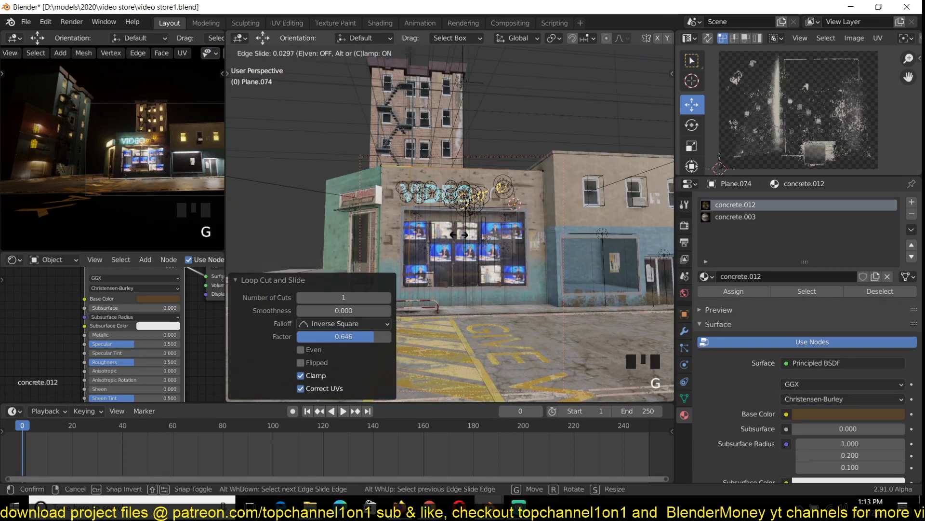
left_click(422, 218)
- Cut two more edge loops in the stain plane to complete the outline around the display window
key("ctrl+r")
left_click(412, 217)
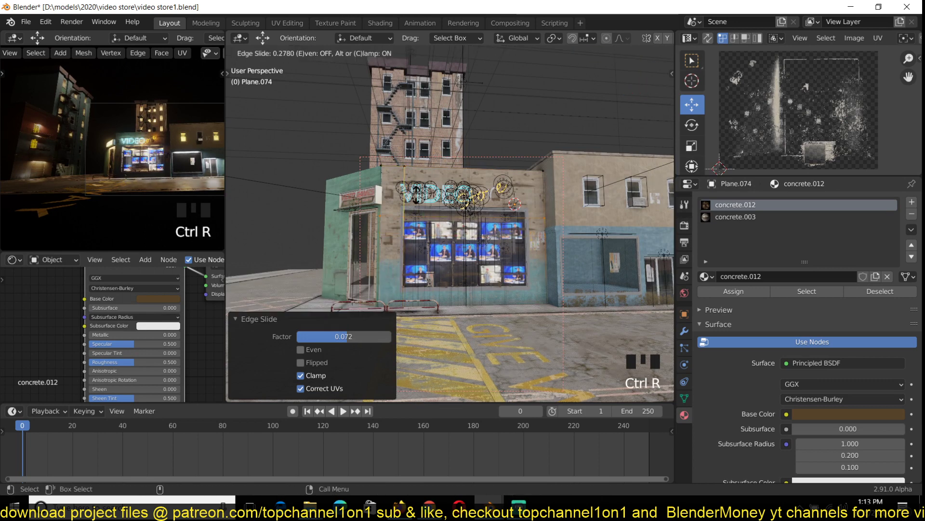
left_click(422, 187)
key("ctrl+r")
left_click(542, 202)
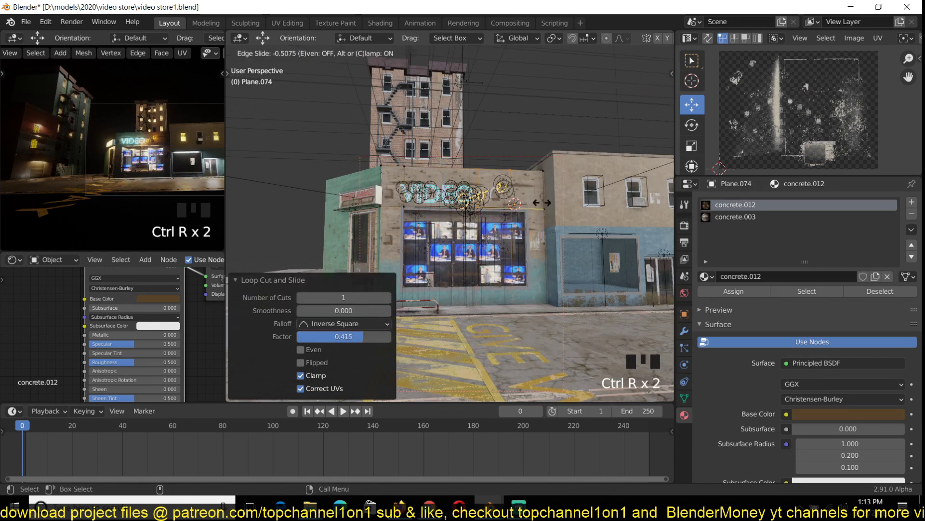
left_click(554, 207)
- Delete the stain plane's face that covers the display window
key("3")
left_click(488, 242)
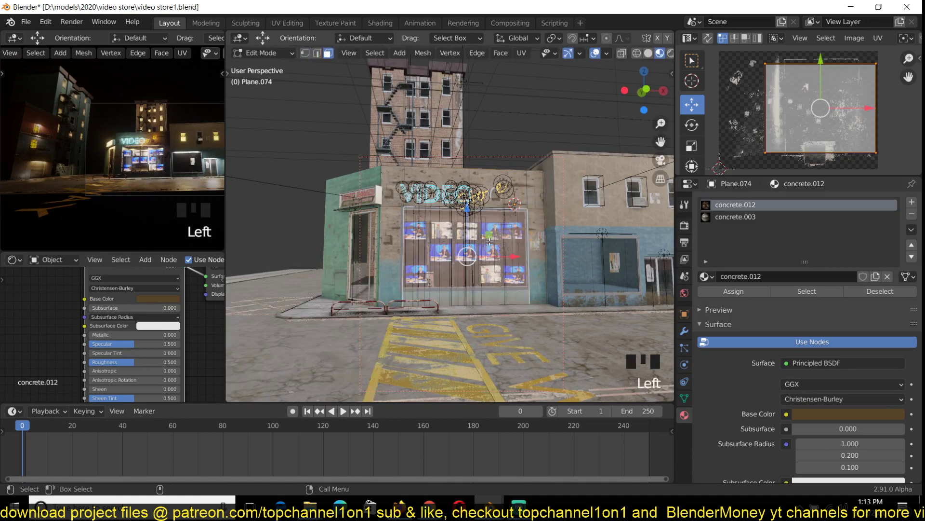
key("x")
left_click(489, 242)
- Deselect everything and examine the stained shop front from several angles and distances
key("grave")
scroll(524, 159, "up", 3)
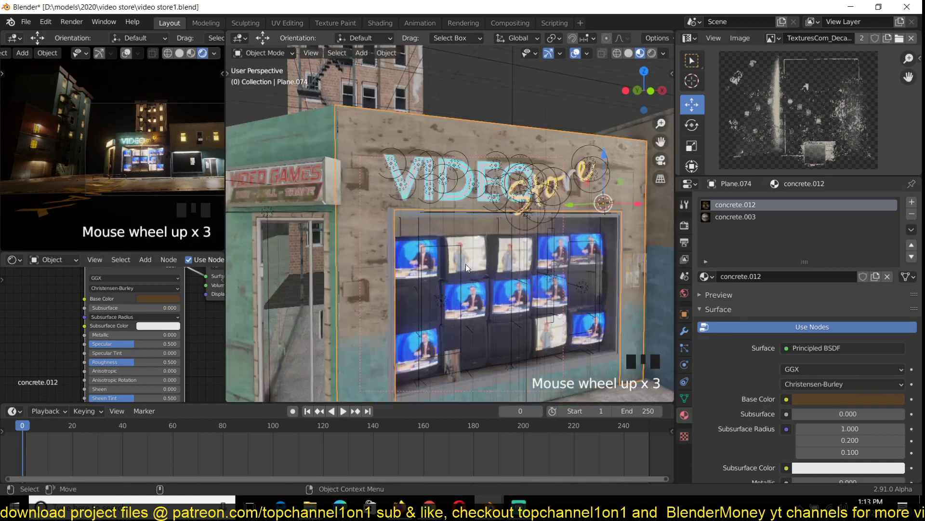
key("grave")
left_click(545, 135)
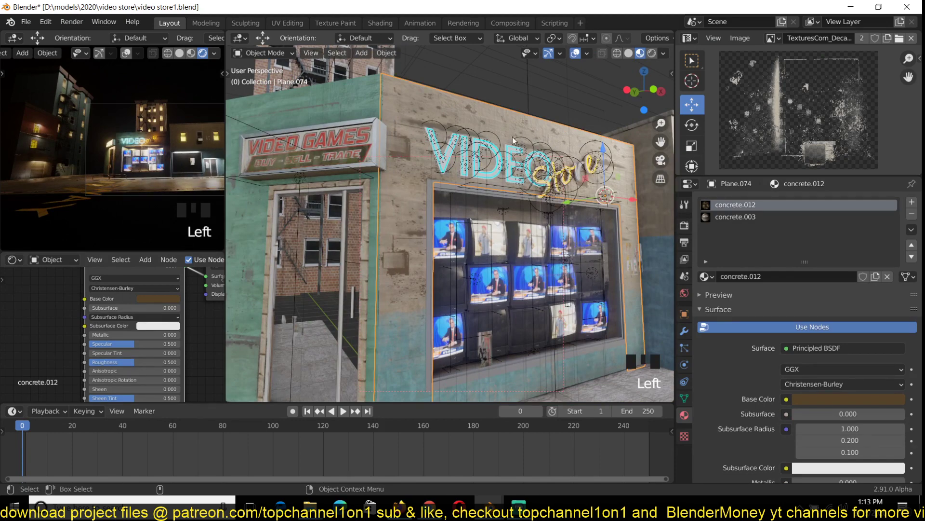
scroll(514, 140, "down", 2)
key("grave")
key("alt+a")
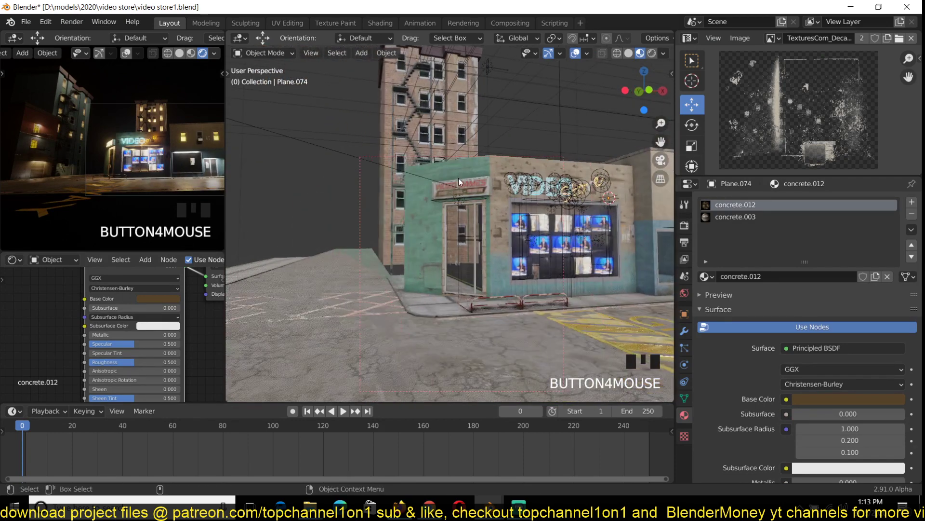
scroll(456, 203, "up", 2)
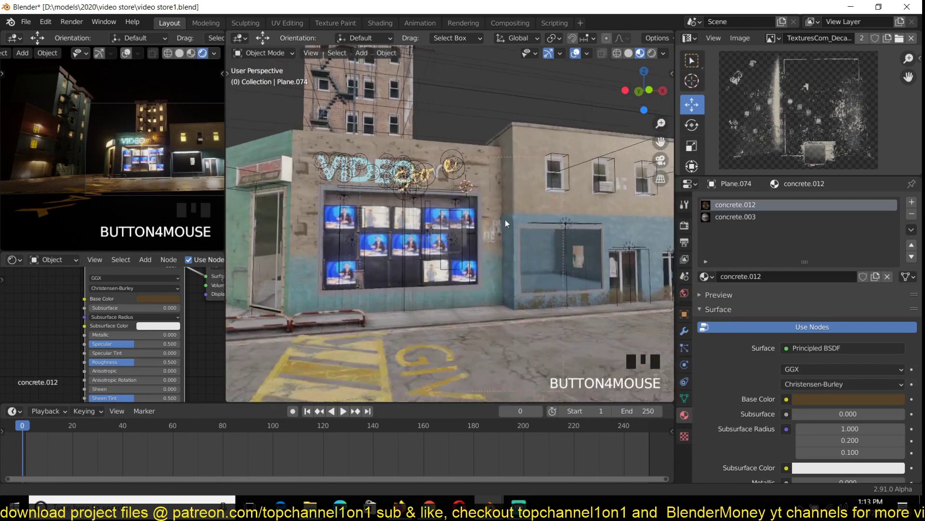
- Duplicate the dirt strip along the neighbouring building's base and move the copy up to the video store's roof edge
left_click(540, 298)
left_click(540, 297)
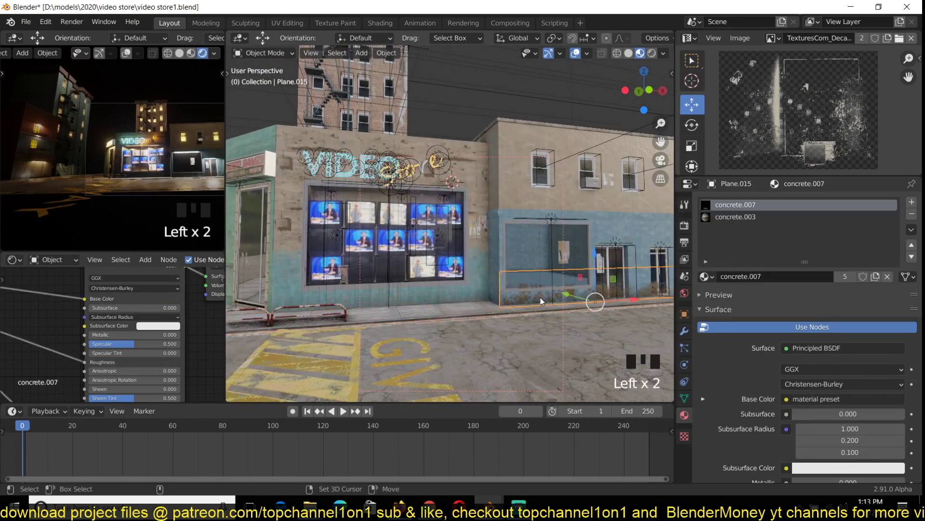
key("shift+d")
left_click(497, 212)
key("shift+s")
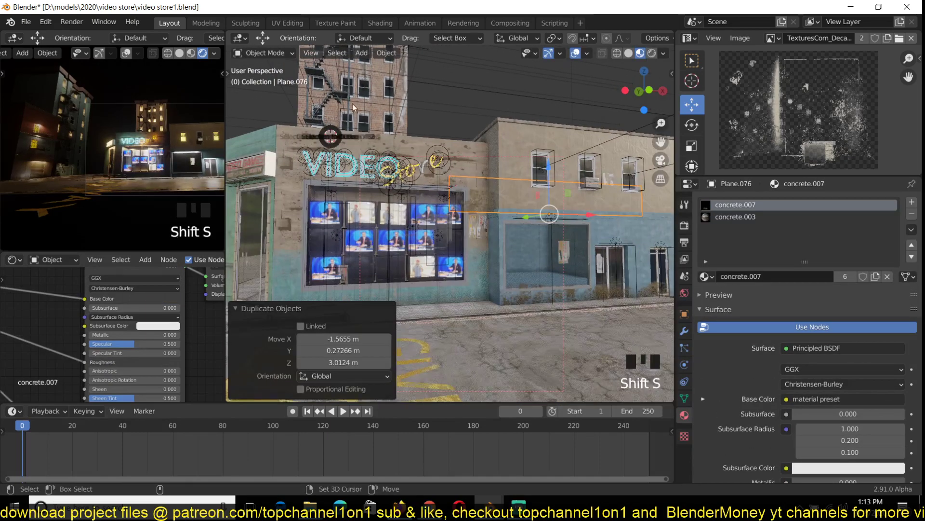
left_click(370, 92)
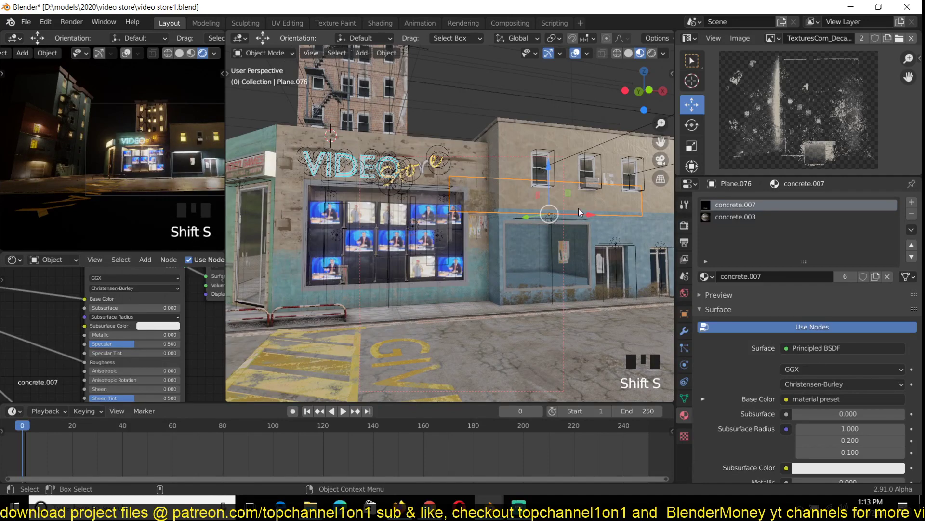
left_click_drag(568, 193, 432, 155)
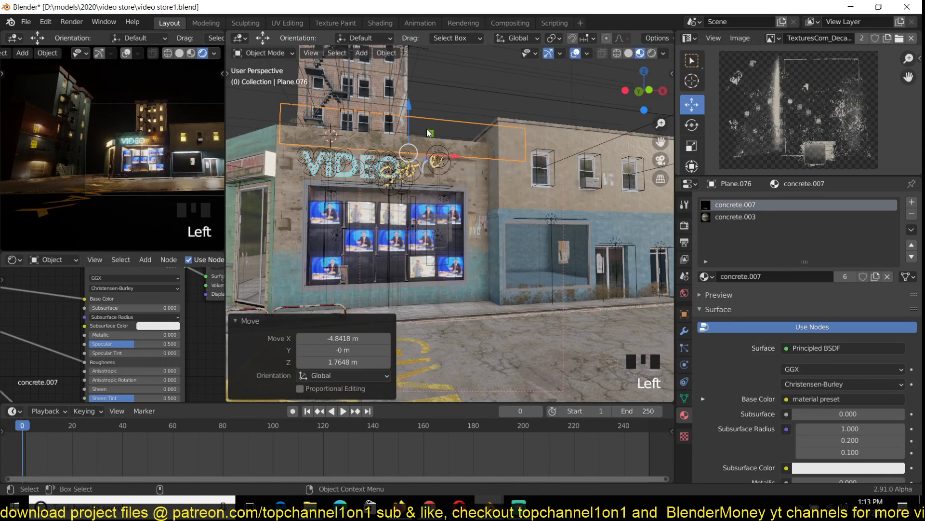
- Align the copied strip with the video store's front wall, lowering it about 0.47 m to sit below the roof edge
key("grave")
scroll(479, 177, "up", 3)
middle_click_drag(432, 155, 512, 184)
key("grave")
left_click_drag(488, 187, 455, 164)
key("grave")
middle_click_drag(455, 164, 496, 174)
left_click_drag(422, 138, 450, 178)
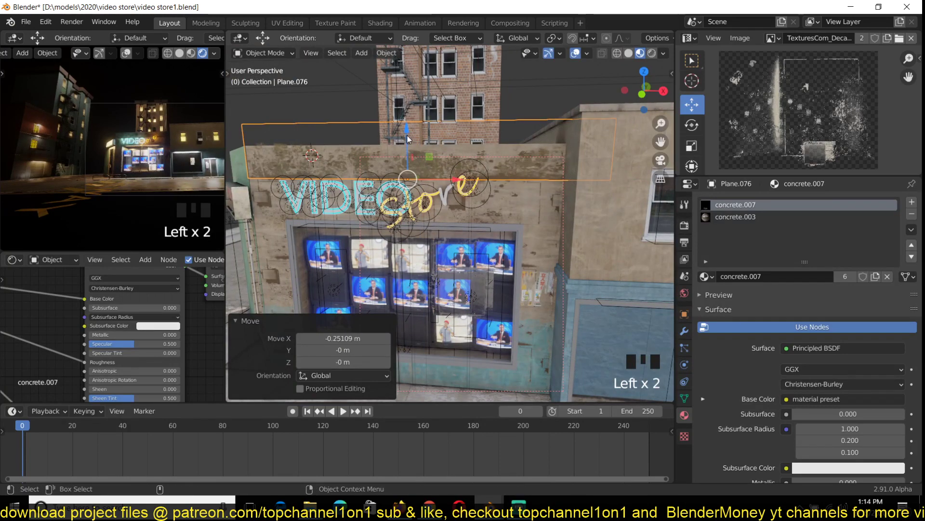
left_click_drag(406, 138, 409, 157)
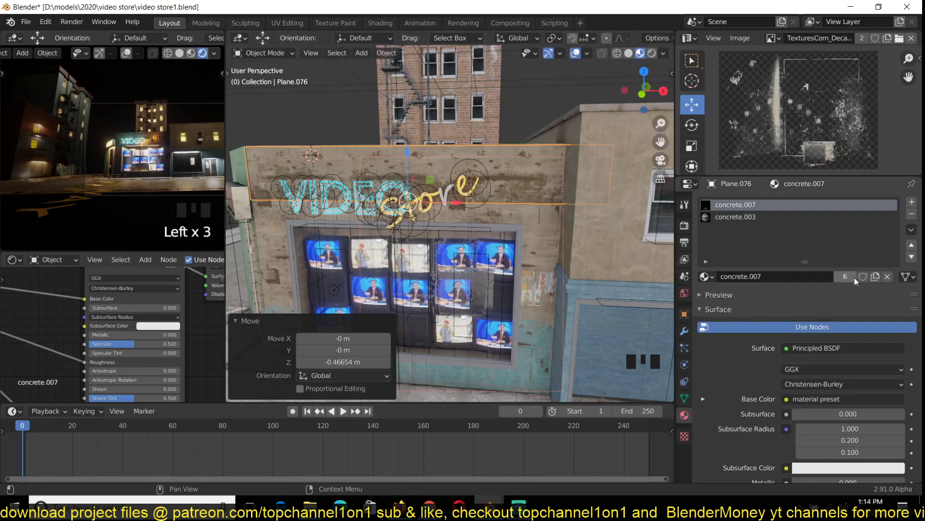
- Make the copied strip's material single-user and delete its material preset group and the two upper texture node chains
scroll(135, 331, "down", 6)
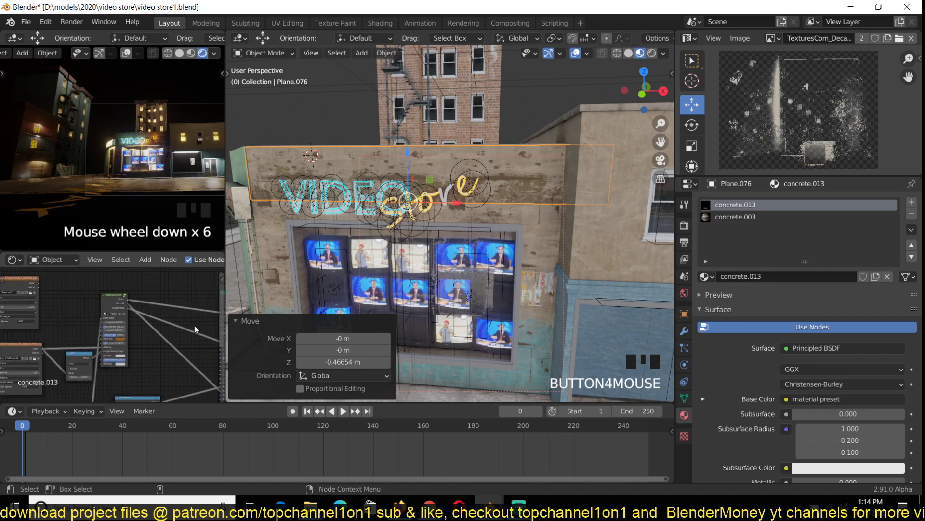
middle_click_drag(102, 320, 159, 301)
scroll(76, 302, "down", 3)
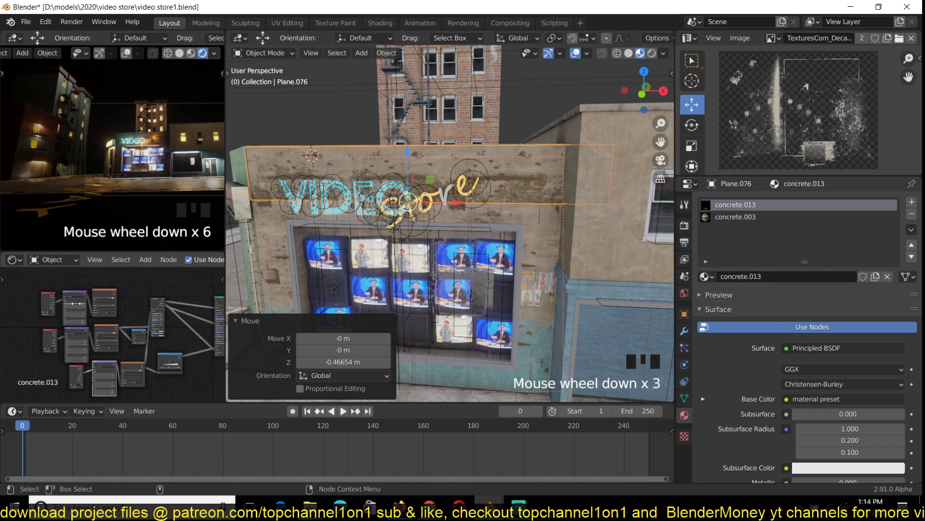
left_click_drag(35, 295, 157, 337)
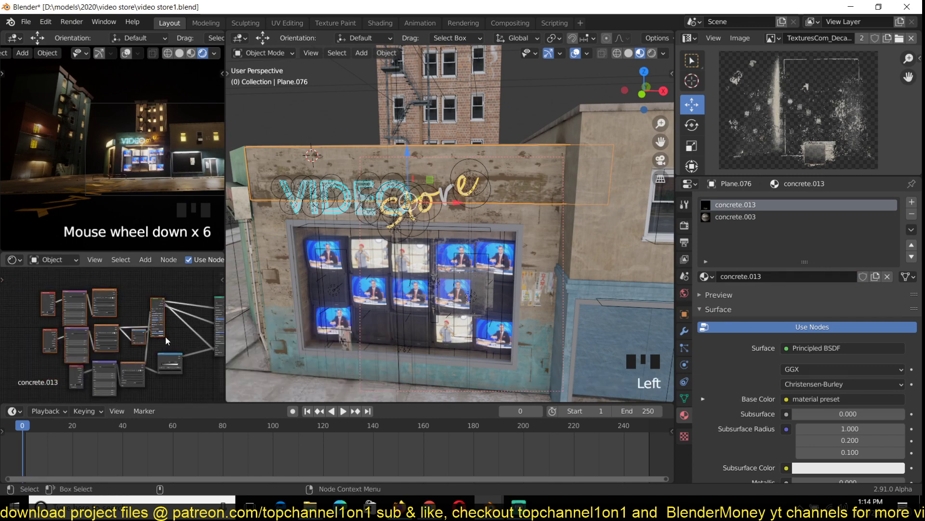
key("Delete")
middle_click_drag(175, 331, 117, 318)
scroll(114, 326, "up", 5)
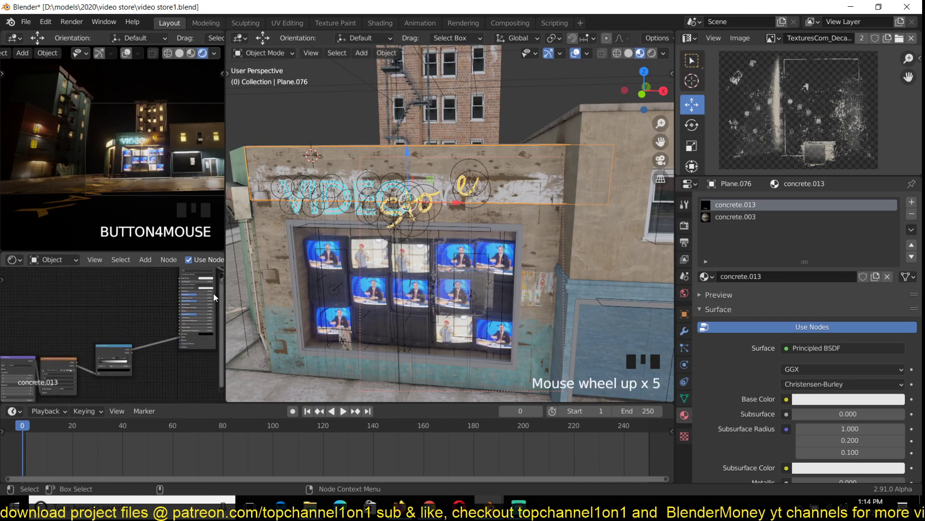
- Move the remaining stain mask node chain up beside the Principled BSDF and save the file
scroll(193, 298, "down", 2)
middle_click_drag(168, 303, 149, 296)
left_click(43, 389)
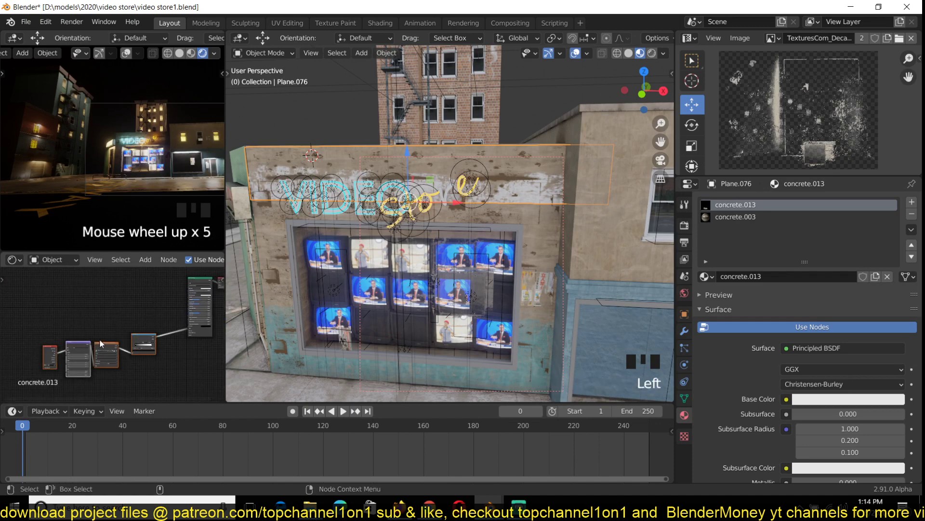
key("g")
scroll(123, 342, "up", 4)
key("ctrl+s")
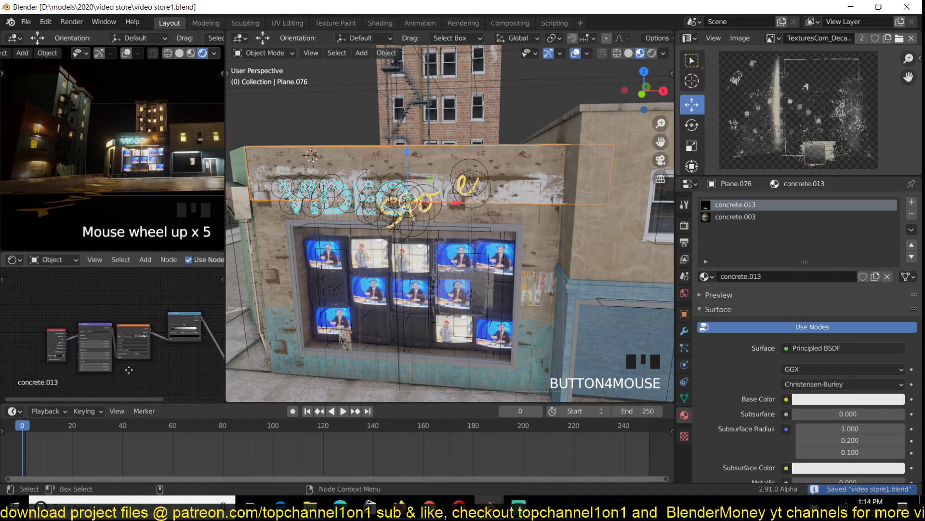
- Browse the decal images and load TexturesCom_WallFooterMossDecal_masked_S.png into the roof-edge strip's Image Texture node
scroll(155, 337, "up", 6)
left_click(169, 329)
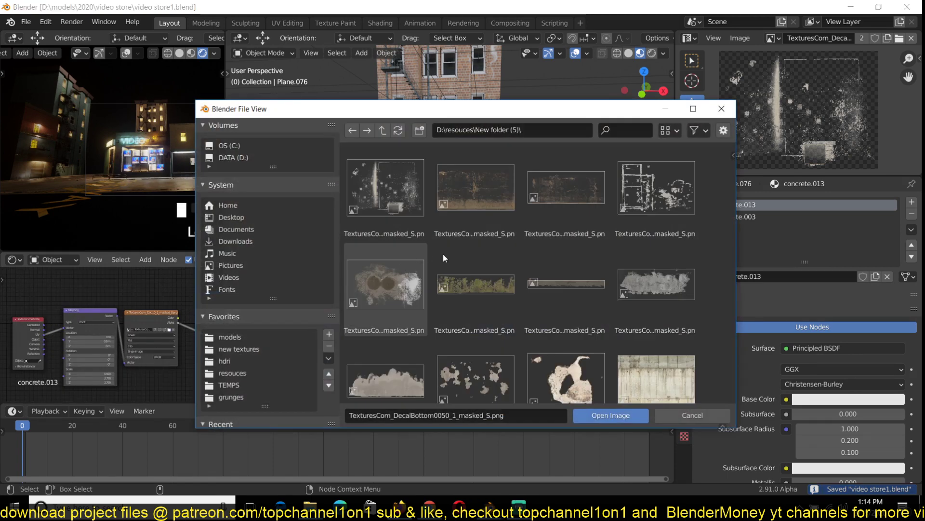
scroll(497, 292, "down", 5)
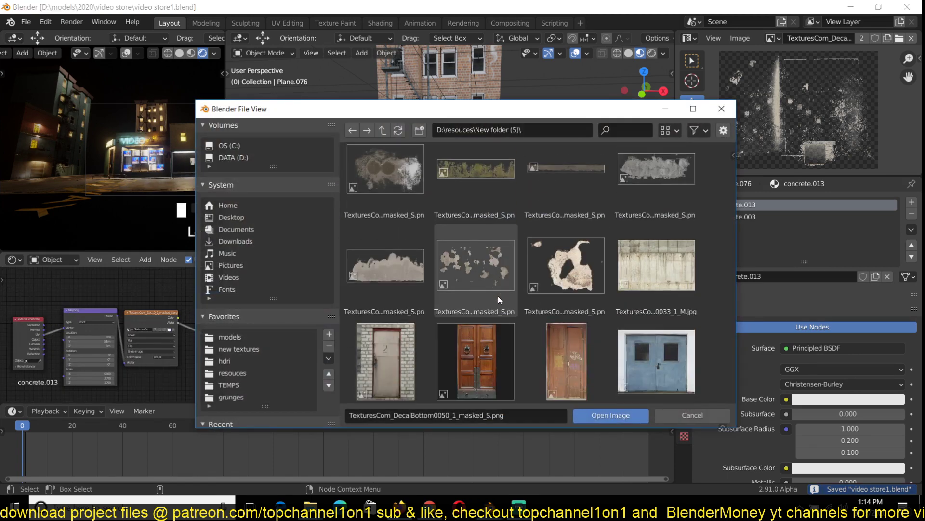
scroll(496, 305, "down", 8)
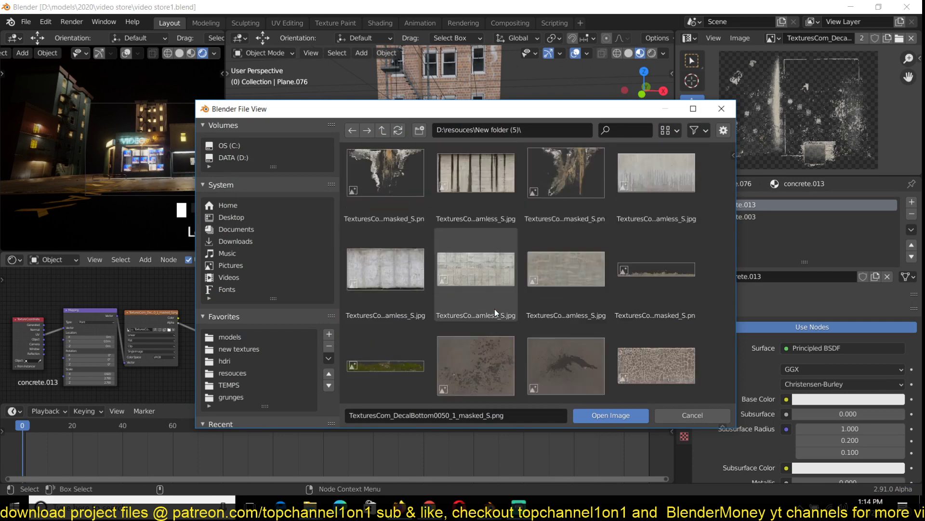
scroll(495, 308, "down", 9)
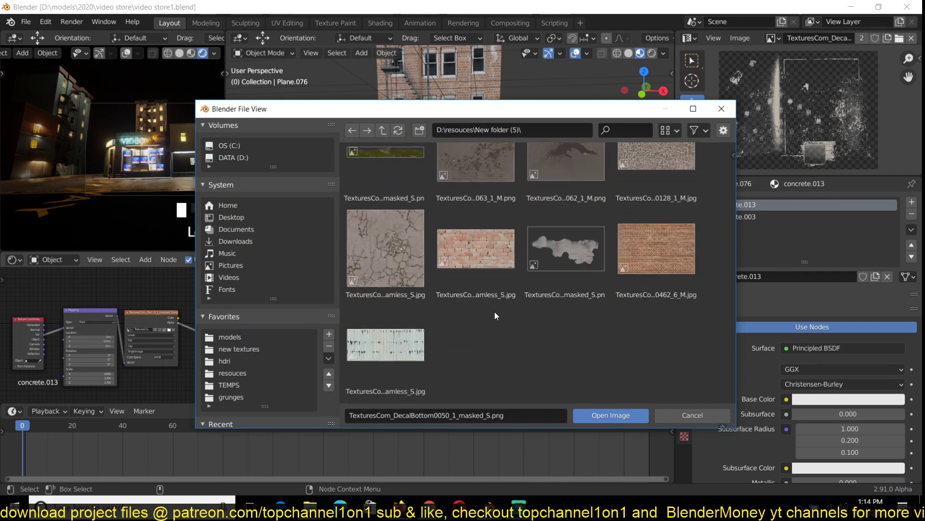
scroll(496, 311, "up", 9)
scroll(496, 311, "up", 8)
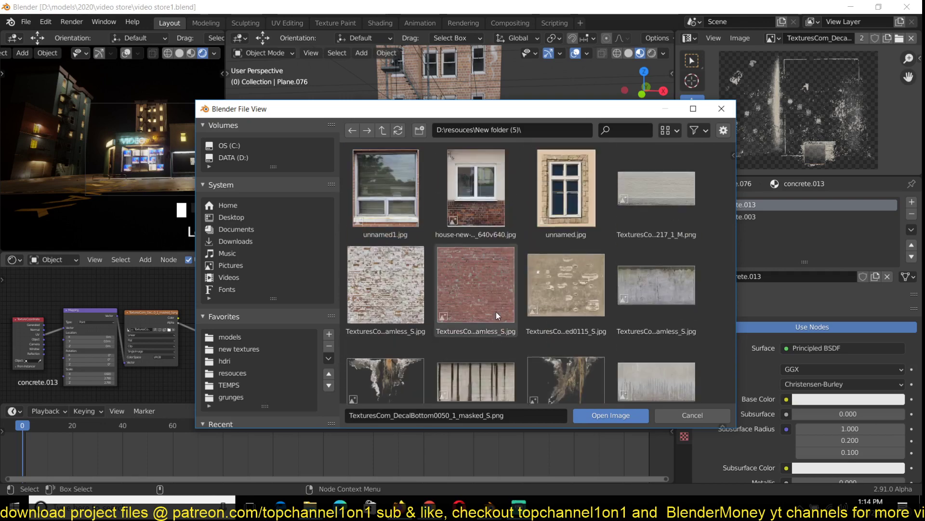
scroll(496, 315, "up", 2)
scroll(496, 311, "up", 10)
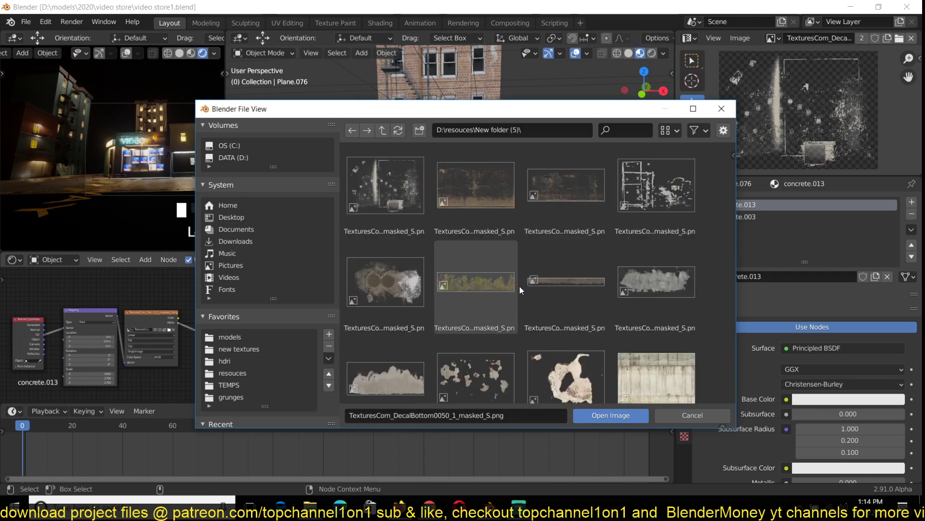
left_click(482, 202)
scroll(476, 325, "down", 8)
scroll(484, 352, "down", 10)
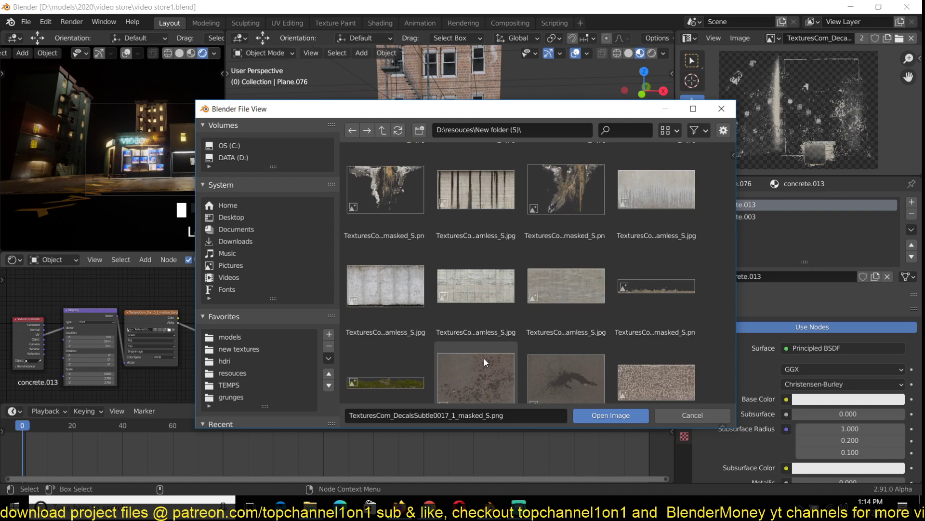
scroll(484, 357, "down", 8)
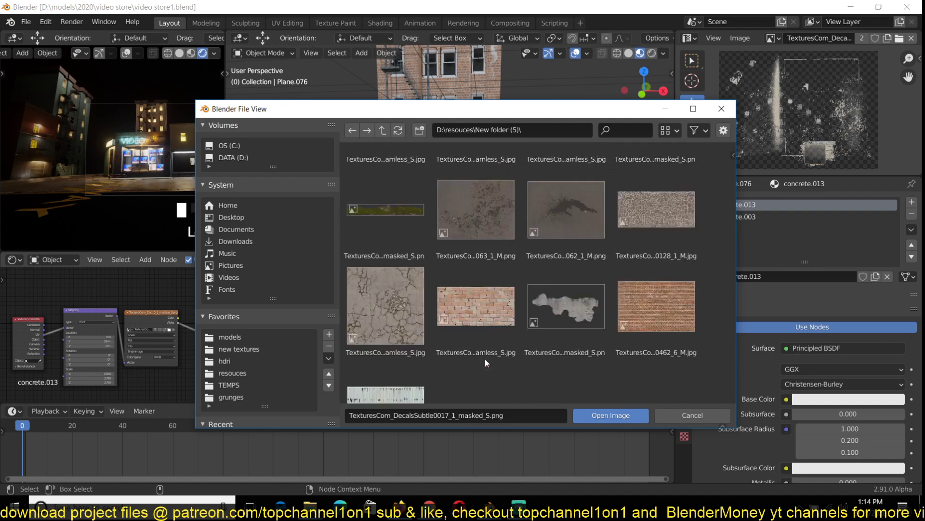
scroll(486, 362, "up", 5)
scroll(485, 358, "up", 1)
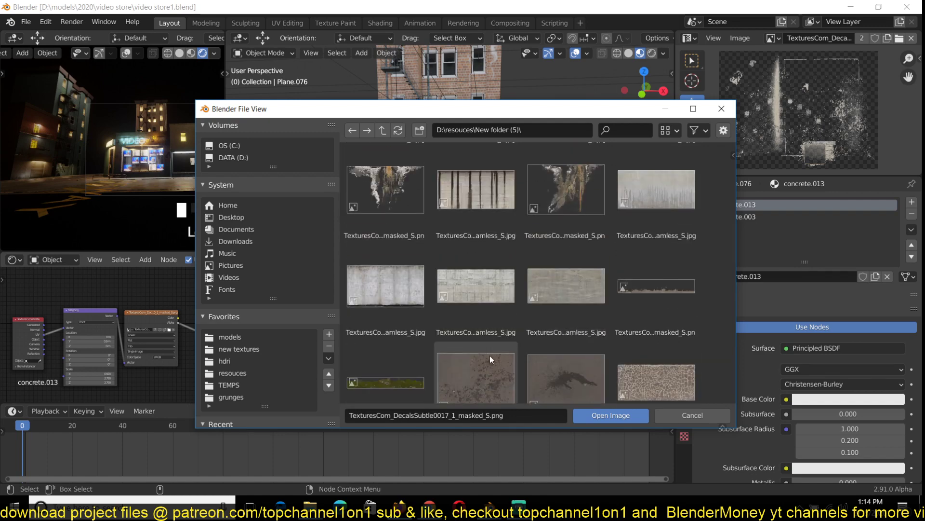
left_click(662, 288)
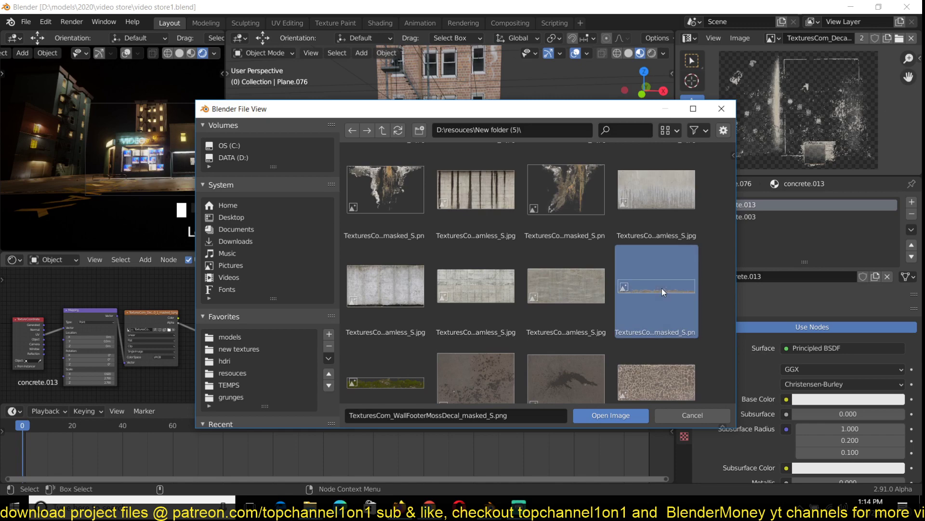
double_click(662, 289)
- Inspect how the roof-edge strip's UV layout sits on the newly loaded moss decal image
middle_click_drag(365, 280, 411, 292)
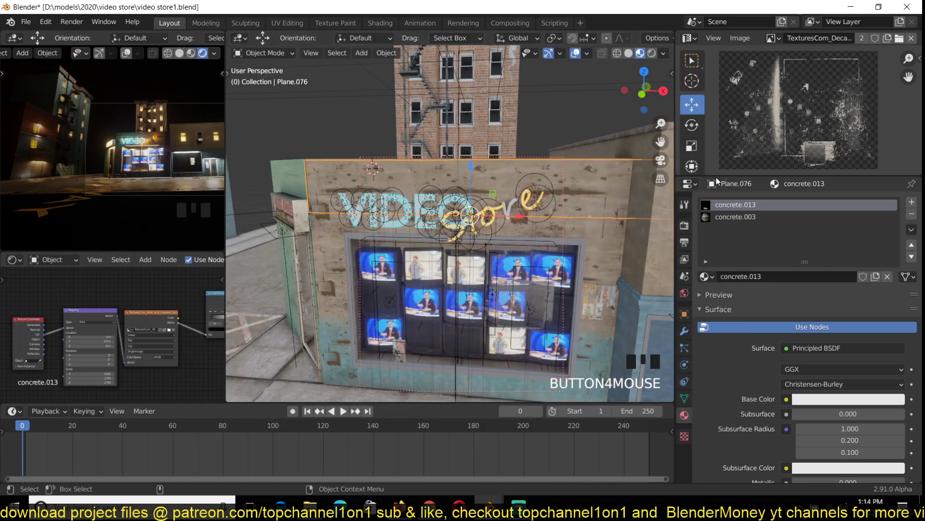
key("Tab")
key("Tab")
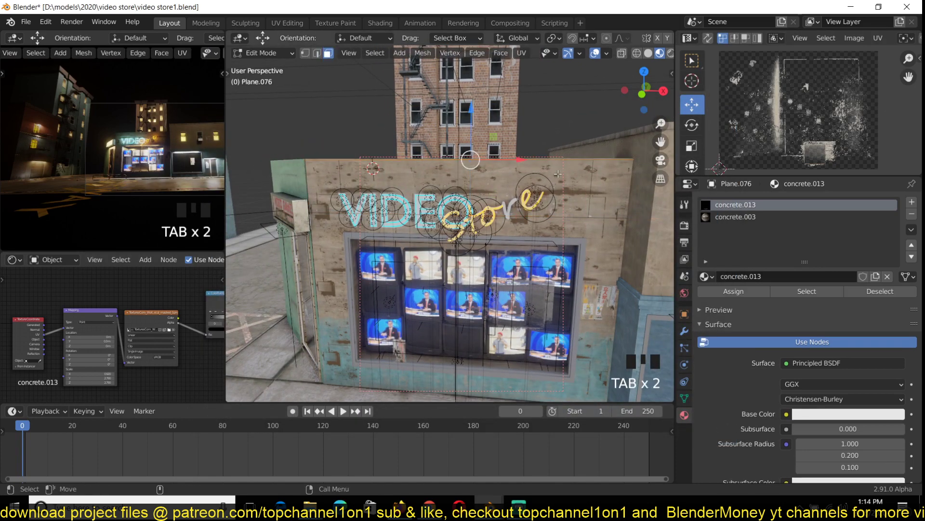
key("a")
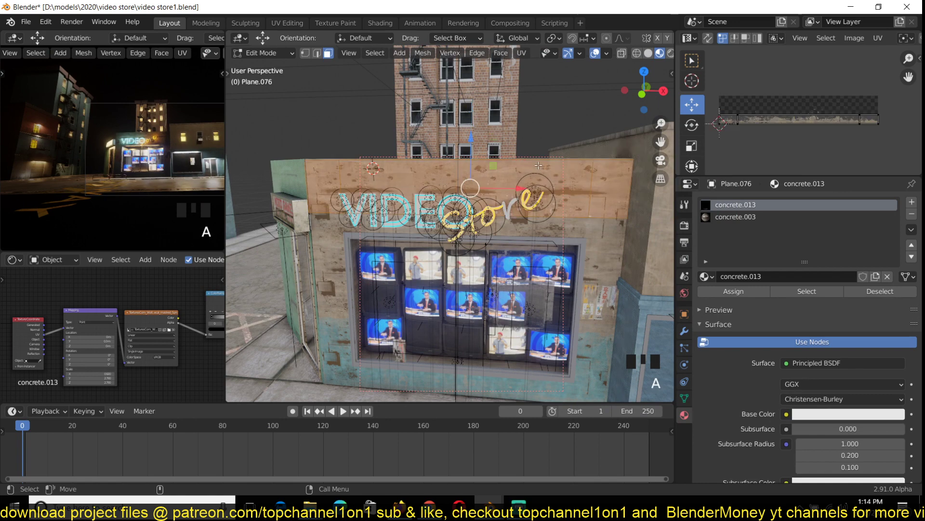
left_click(593, 215, "alt")
key("Tab")
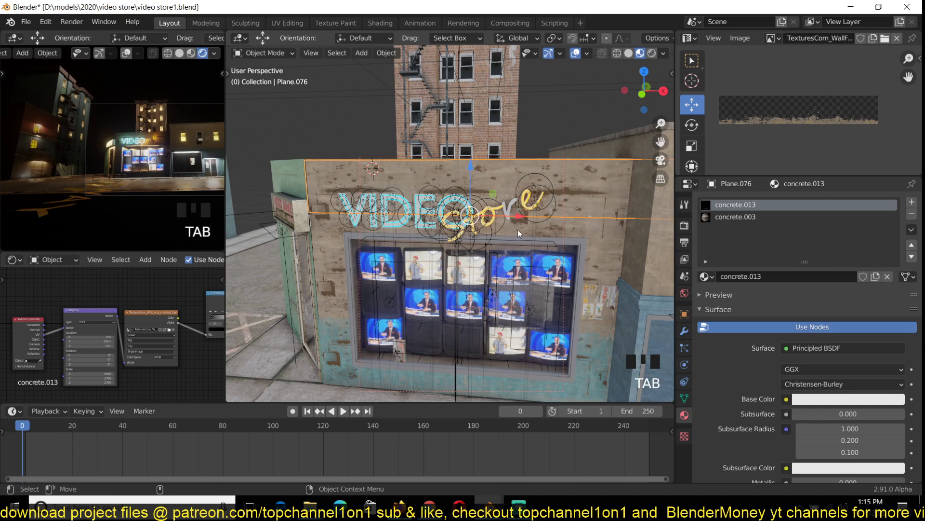
- Move the roof-edge strip about -0.12 m along Y so it sits in front of the store's wall
scroll(517, 230, "up", 3)
middle_click_drag(518, 230, 540, 234)
scroll(545, 236, "down", 2)
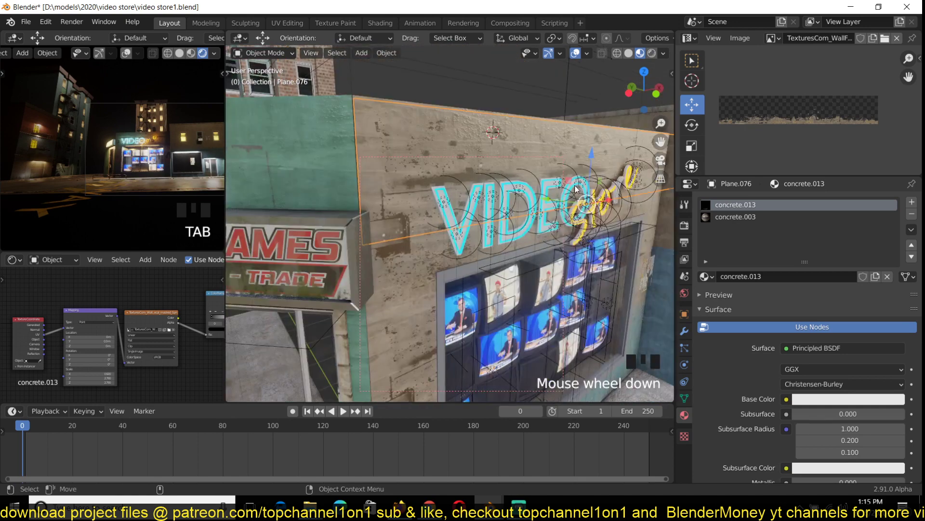
left_click_drag(560, 201, 558, 206)
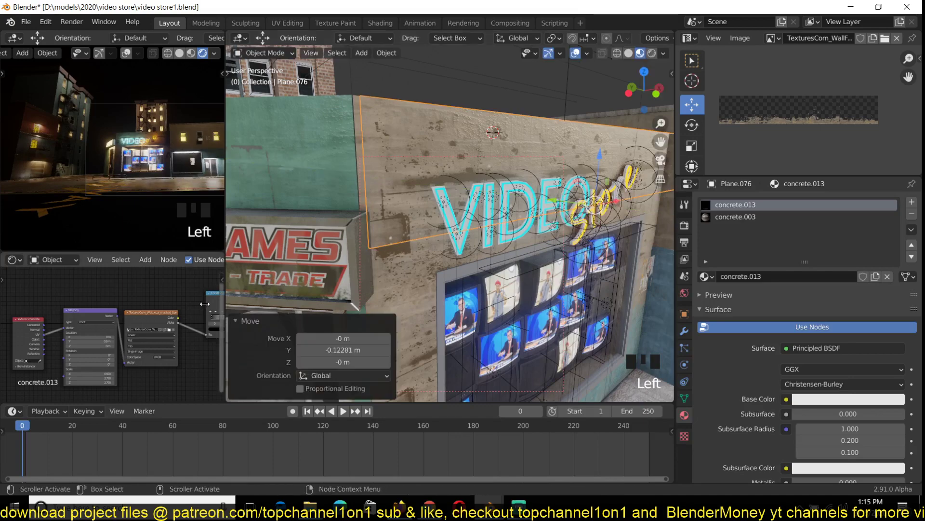
- Preview the strip's Image Texture node directly through a Viewer and face the store front
middle_click_drag(161, 316, 125, 311)
left_click(125, 311, "ctrl+shift")
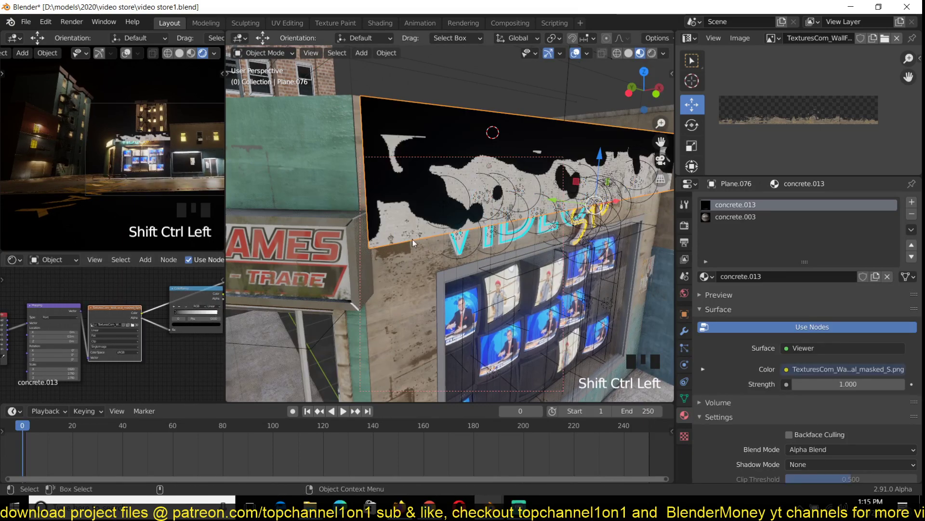
key("grave")
middle_click_drag(412, 239, 369, 218)
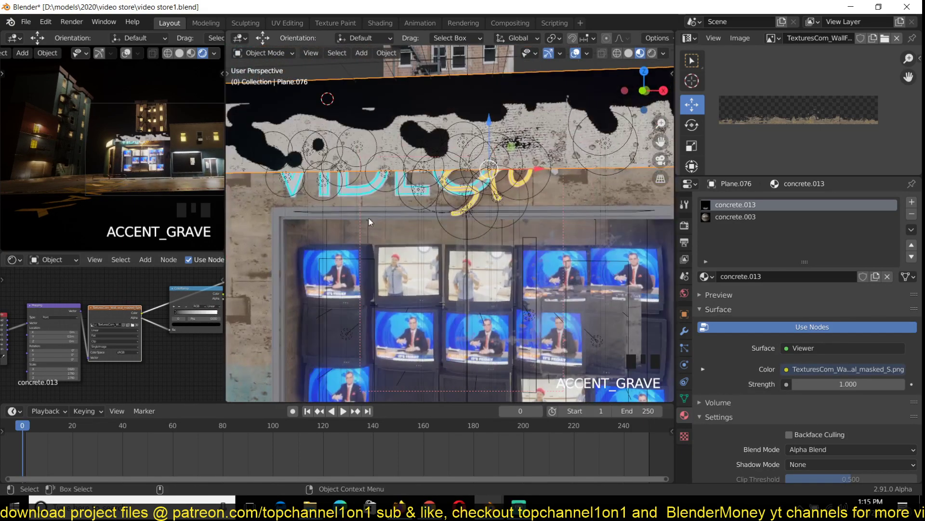
- Shift all of the strip's UVs upward over the moss decal image
key("Tab")
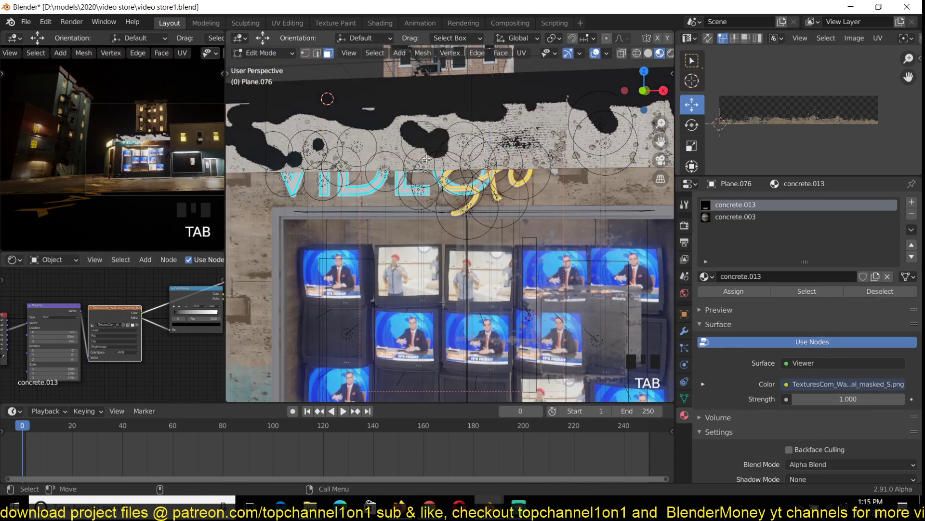
key("a")
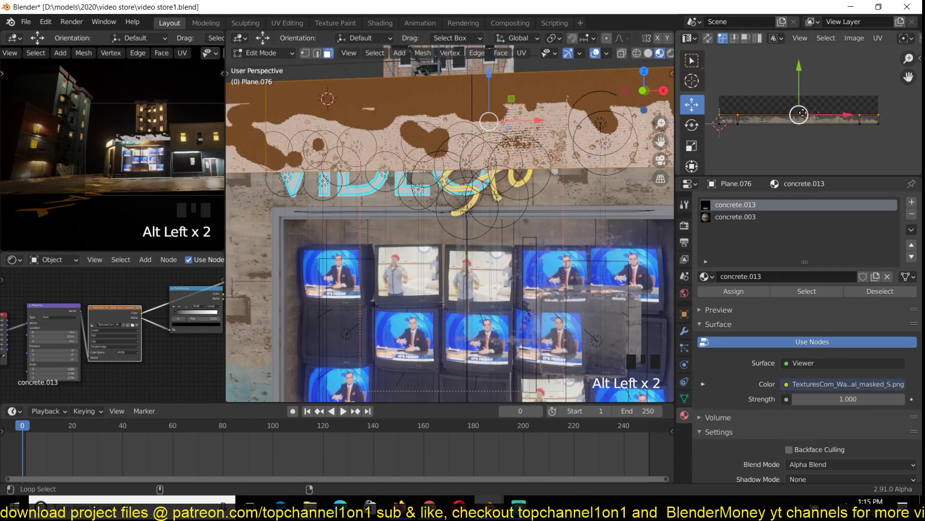
left_click_drag(800, 88, 802, 64)
key("Tab")
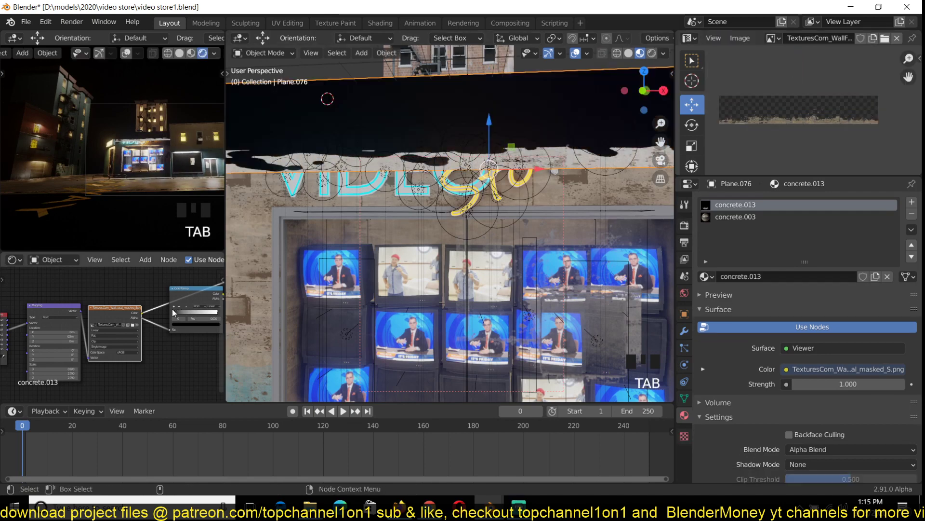
- Replace the strip's image texture with TexturesCom_DecalsSubtle0017_1_masked_S.png
left_click(132, 323)
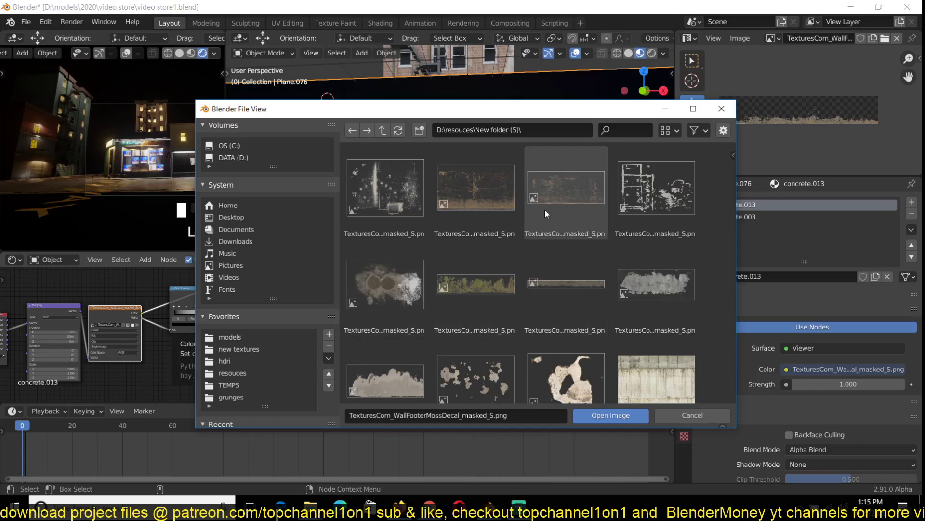
double_click(496, 197)
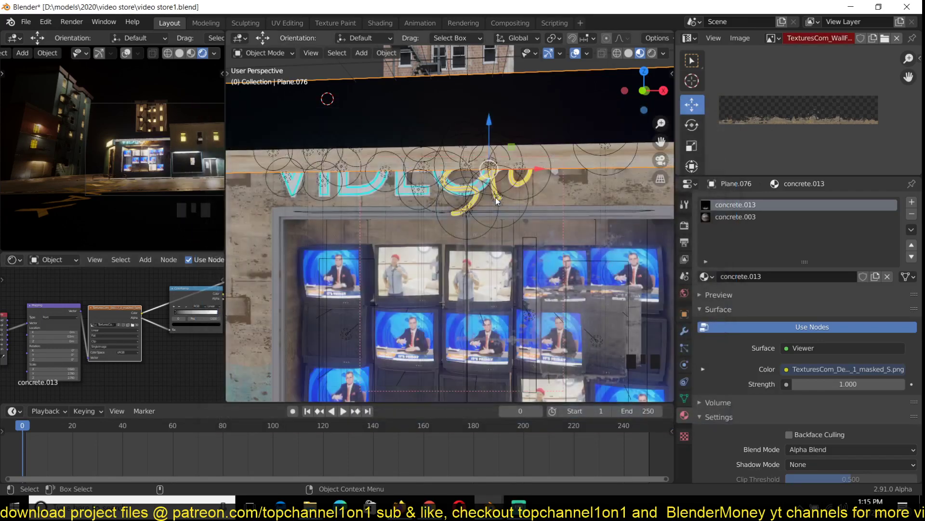
- Unwrap all faces of the strip and rotate the resulting UVs 90° so they run horizontally
key("Tab")
key("a")
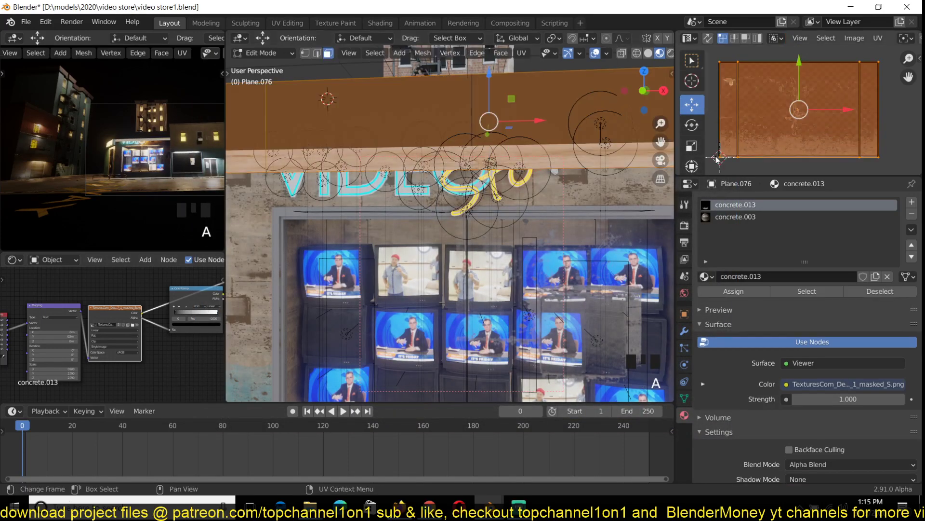
key("u")
left_click(527, 105)
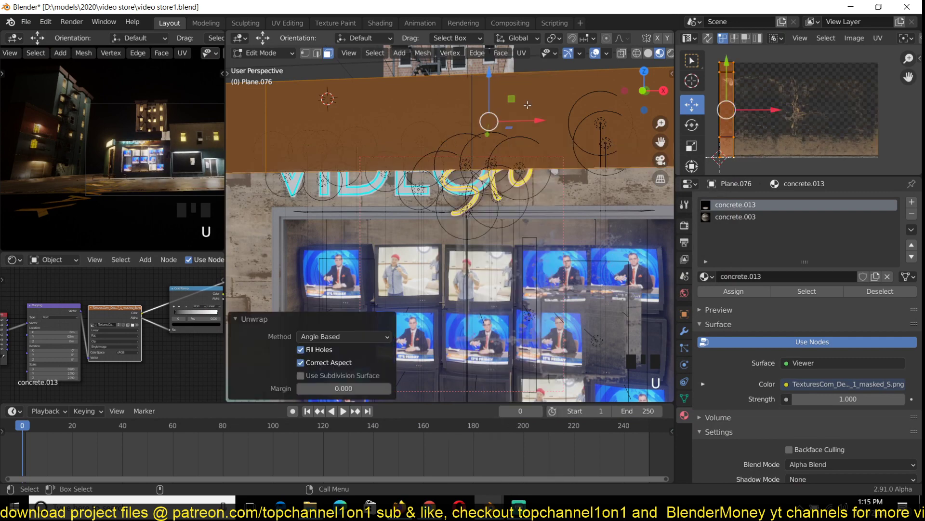
type("r90")
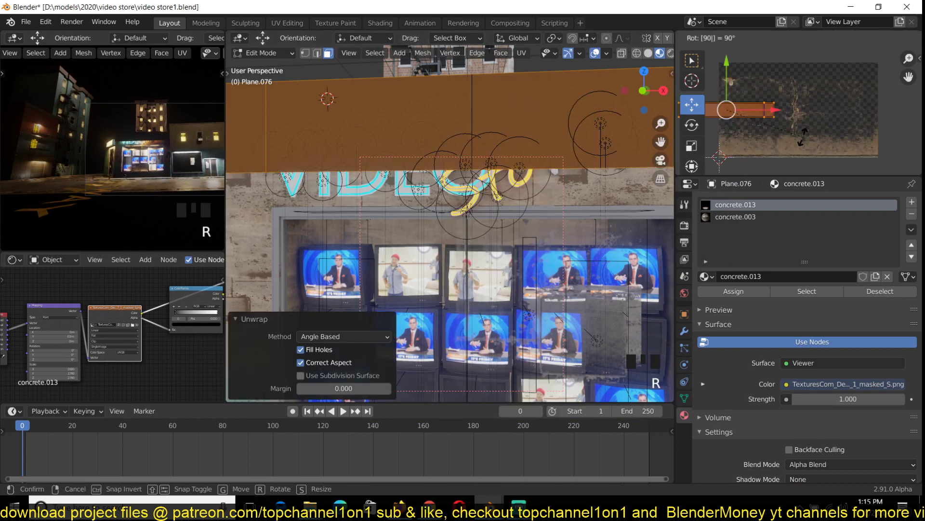
key("Return")
- Move and enlarge the strip's UVs to span the brown dirt band along the bottom of the decal image
key("g")
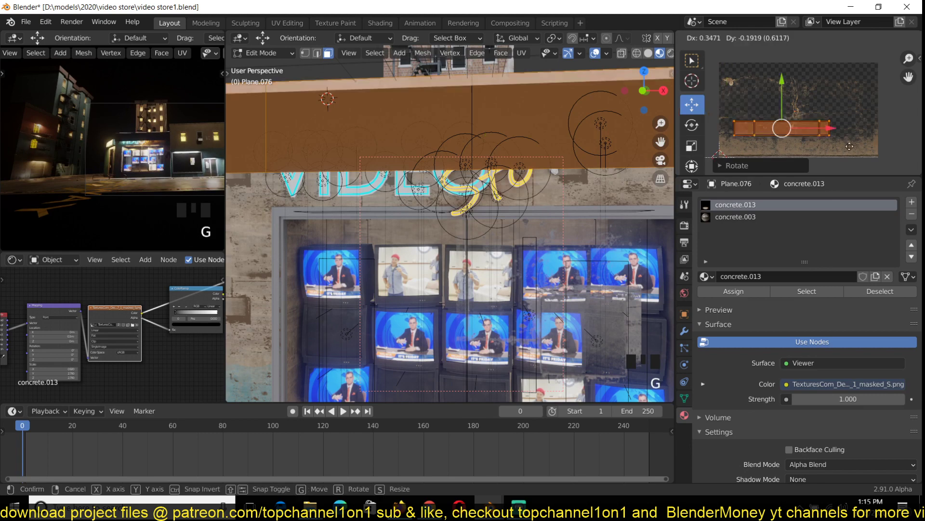
left_click(853, 158)
key("s")
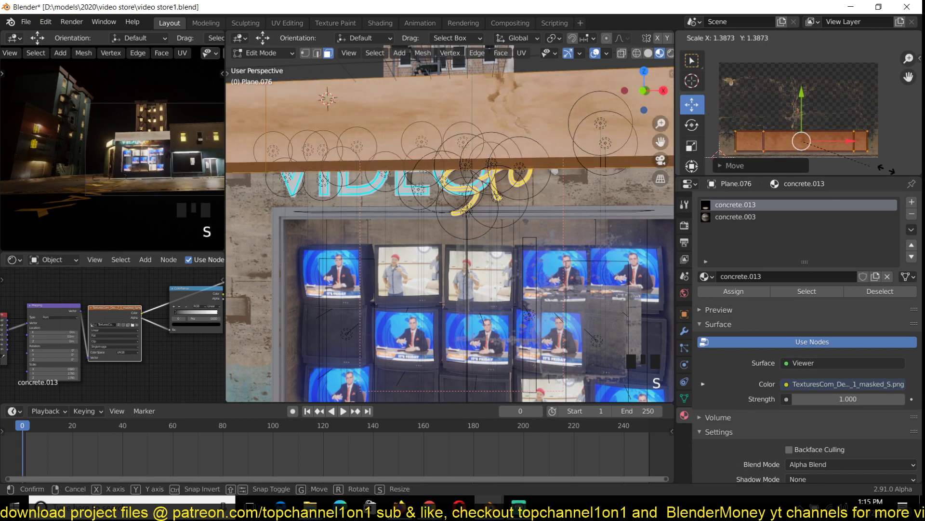
left_click(864, 170)
key("g")
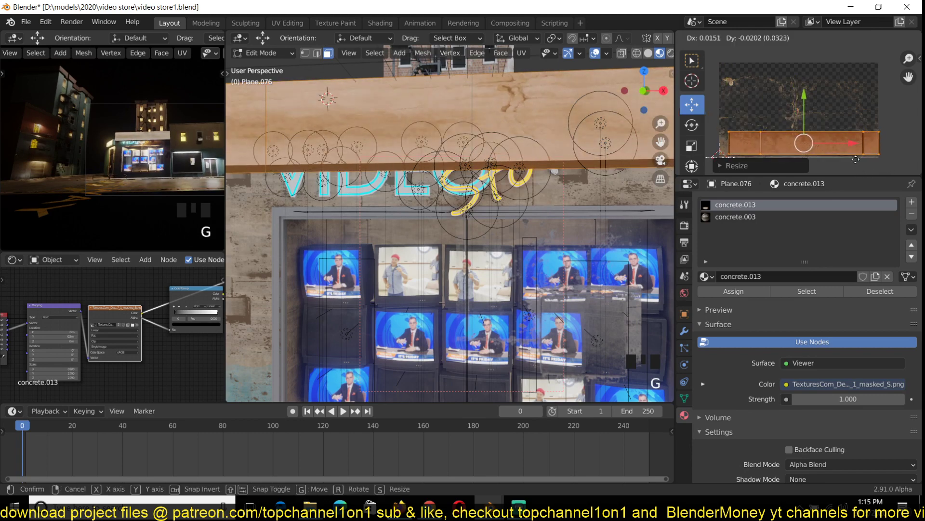
left_click(856, 162)
key("s")
left_click(857, 170)
key("g")
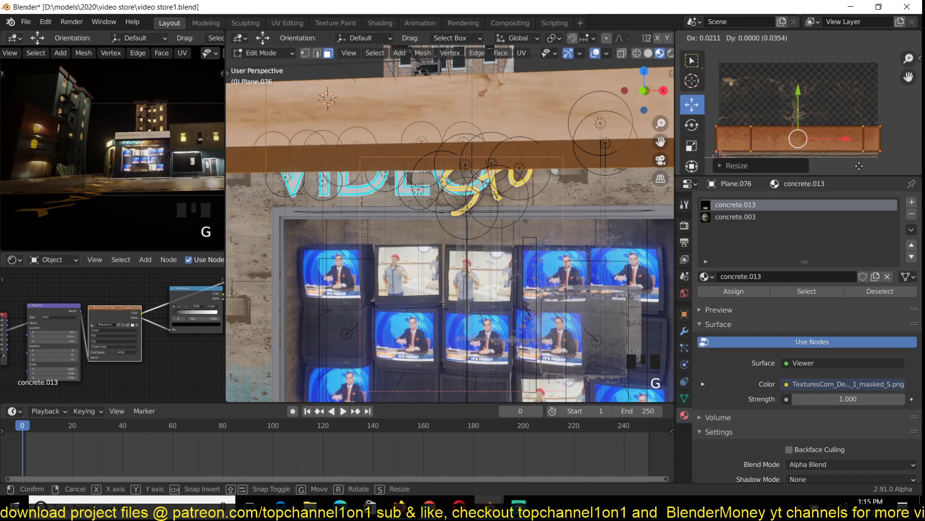
left_click(807, 169)
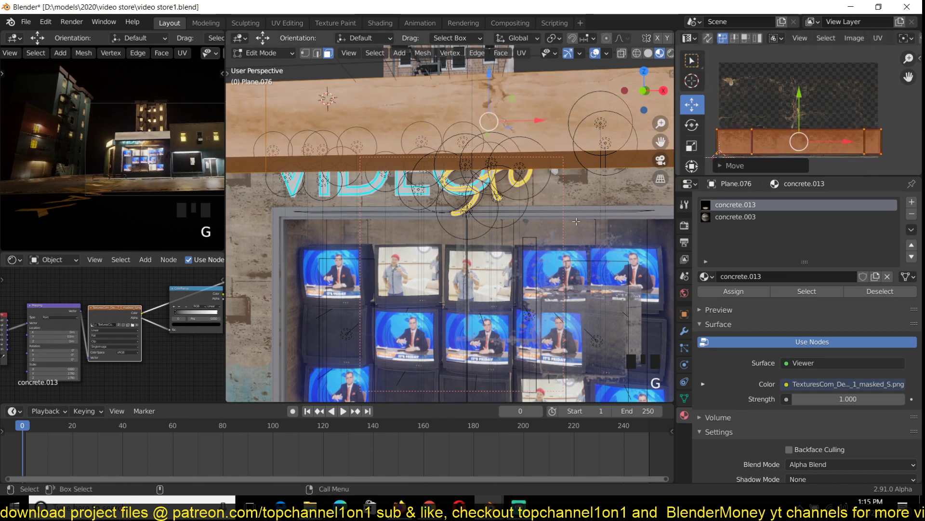
- Project the strip's UVs from the front orthographic view and scale them up to about the decal image's full width
scroll(575, 222, "down", 3)
key("grave")
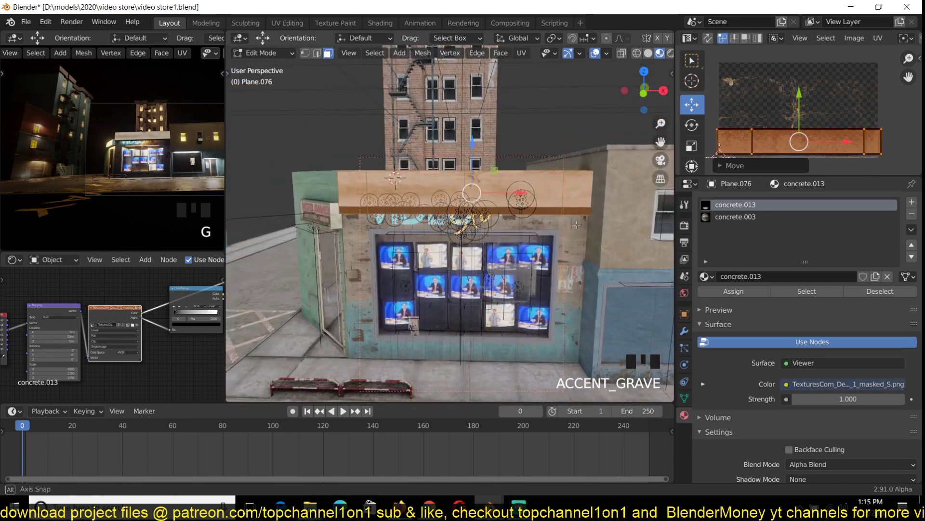
key("KP_1")
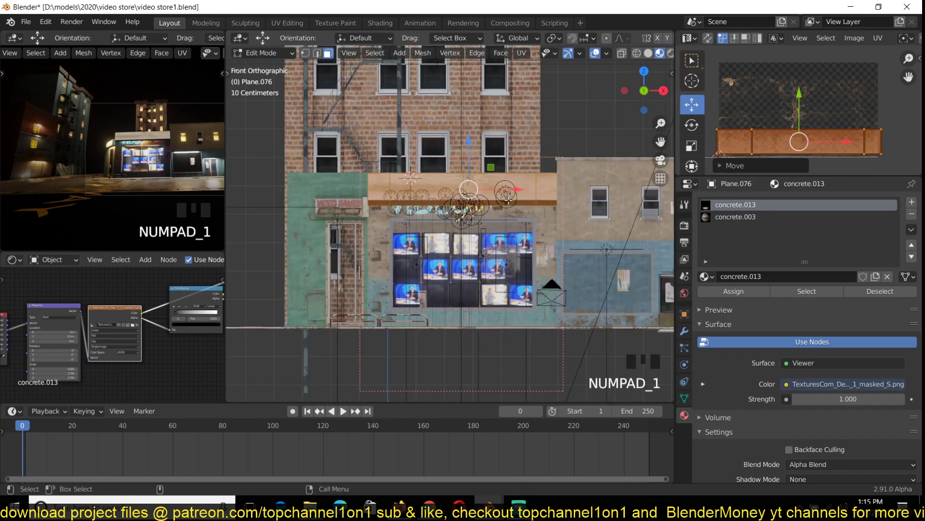
key("u")
left_click(510, 213)
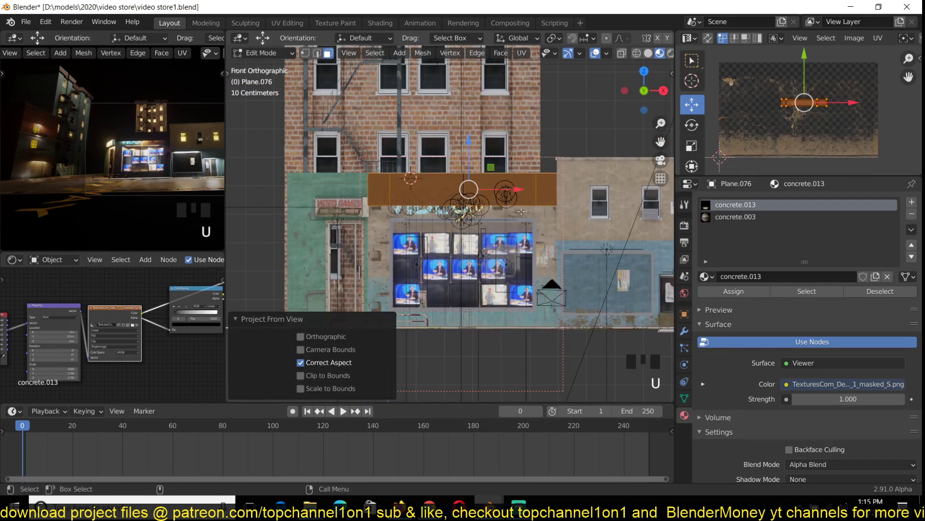
key("s")
left_click(865, 132)
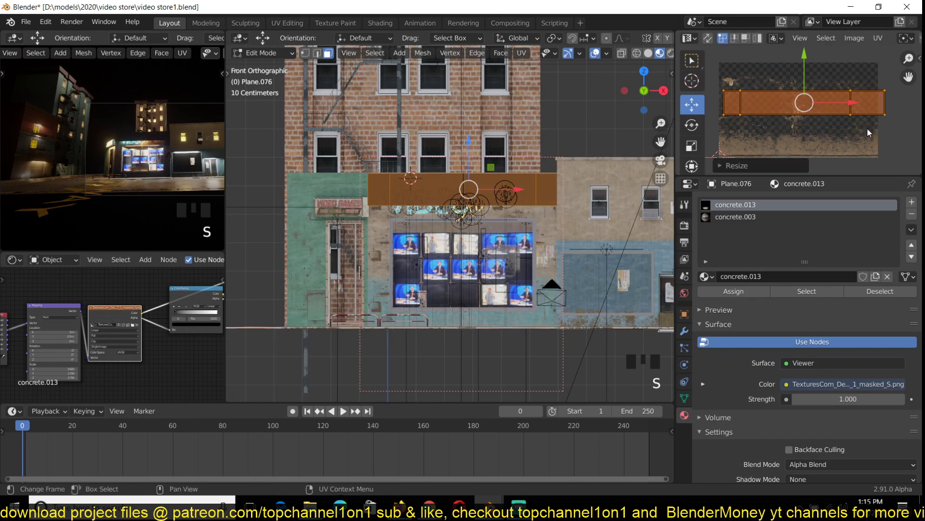
- Move the strip's UVs down onto the brown dirt band along the decal image's lower edge, enlarging them slightly
key("g")
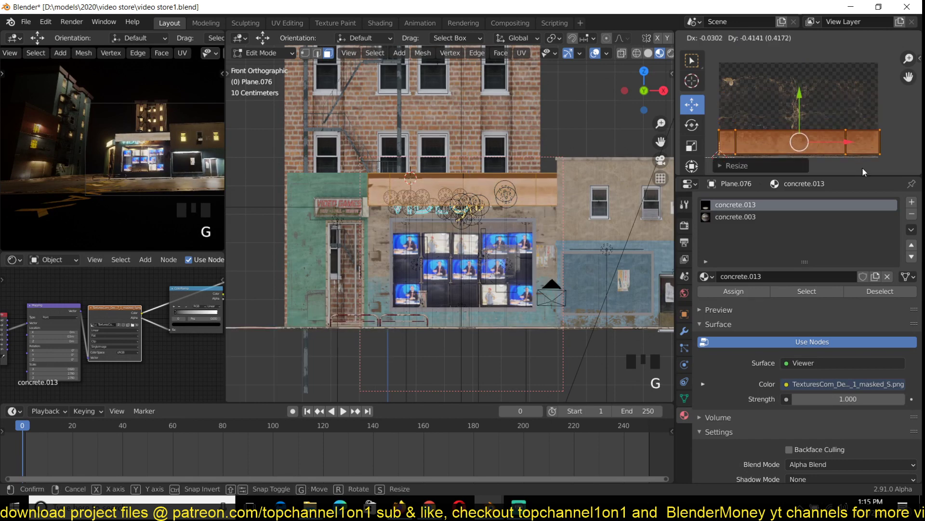
left_click(864, 167)
key("s")
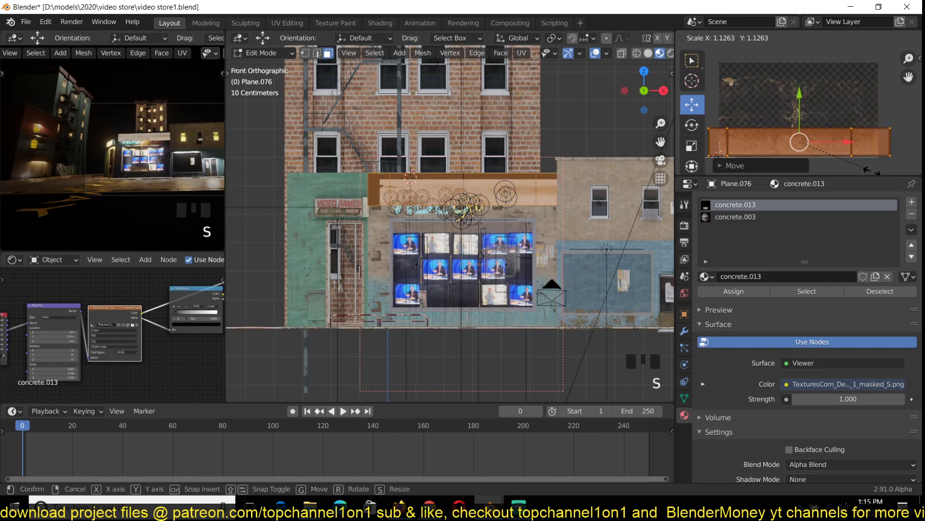
left_click(869, 166)
key("g")
left_click(867, 164)
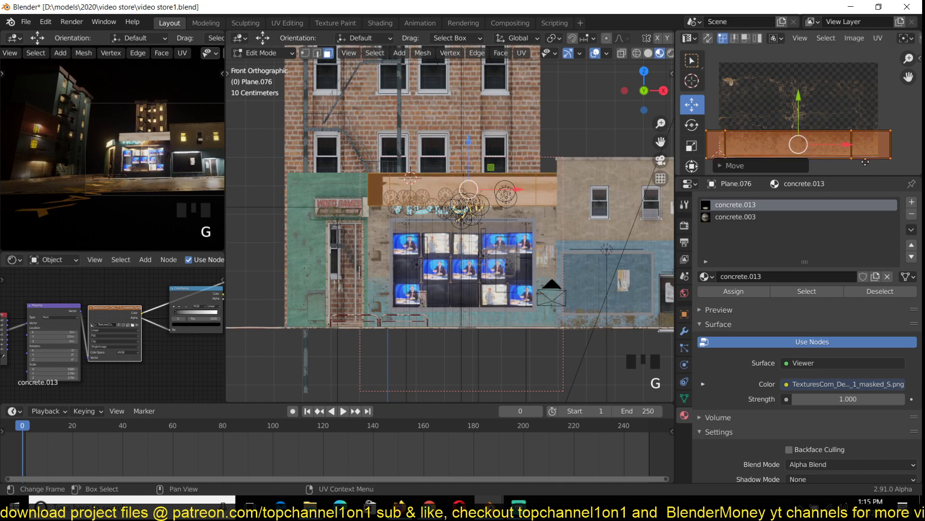
key("g")
left_click(865, 160)
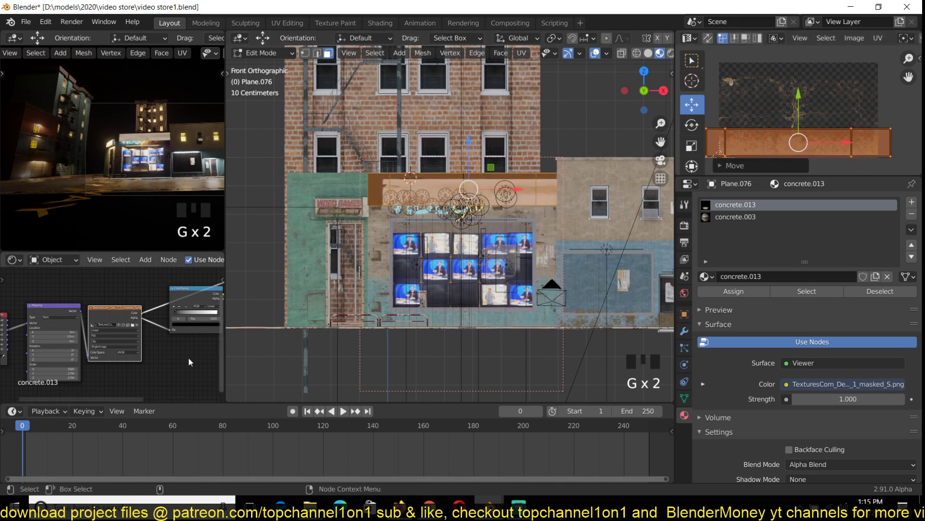
- Scale the strip's UVs down to about the decal image's width, leave mesh editing and save the file
scroll(189, 357, "up", 6)
middle_click_drag(91, 356, 97, 350)
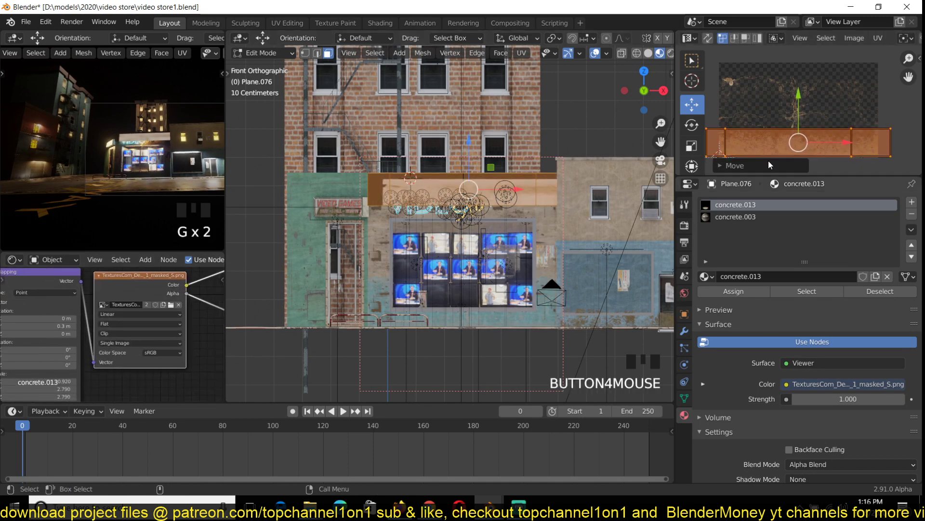
key("s")
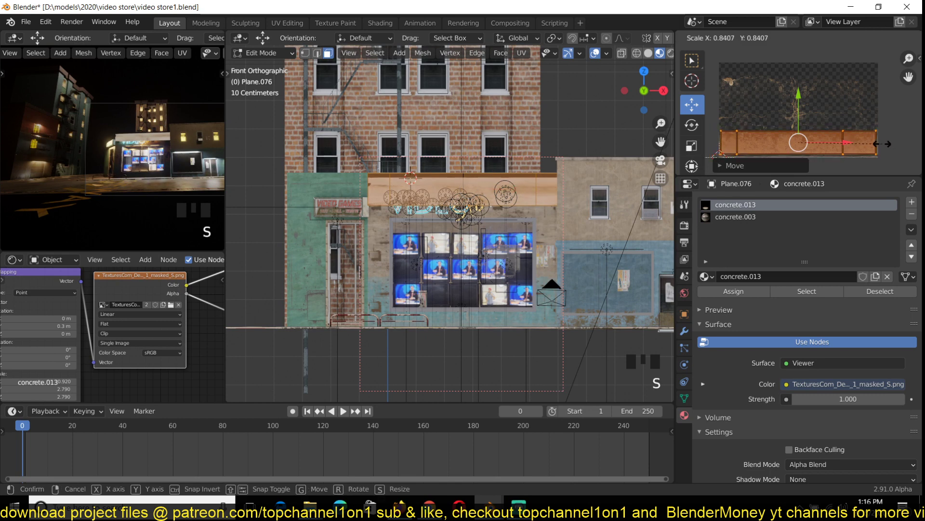
left_click(886, 143)
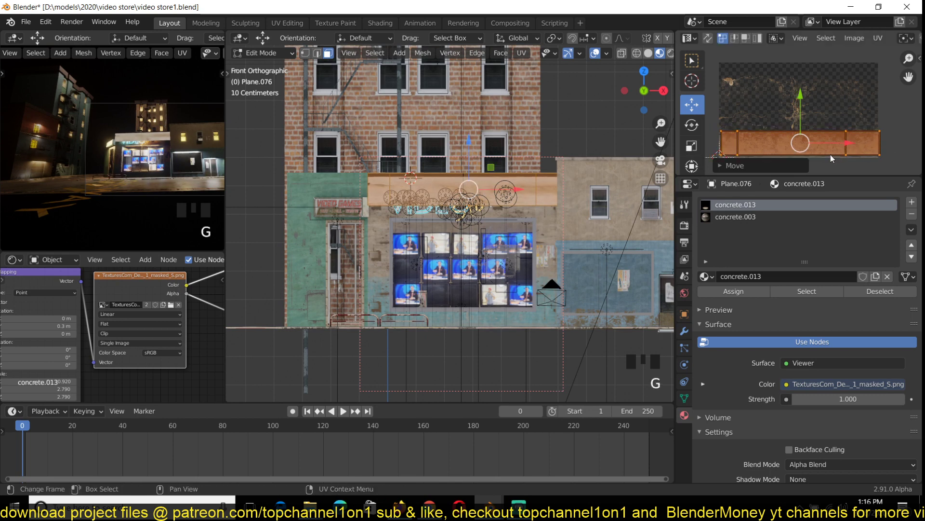
key("Tab")
key("ctrl+s")
- Preview the decal image's alpha output directly on the strip and inspect it up close
middle_click_drag(180, 292, 68, 334)
scroll(123, 304, "up", 2)
left_click(62, 331, "ctrl+shift")
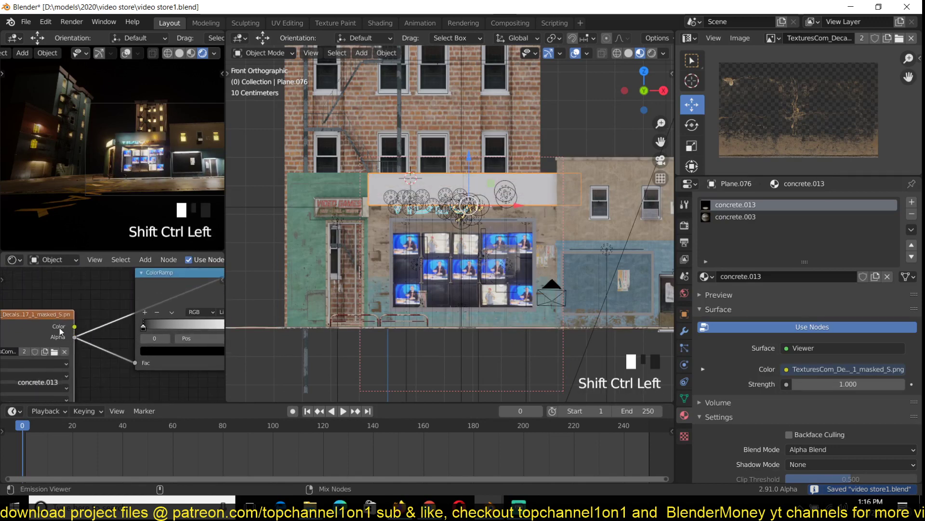
scroll(448, 190, "up", 3)
middle_click_drag(448, 191, 463, 218, "shift")
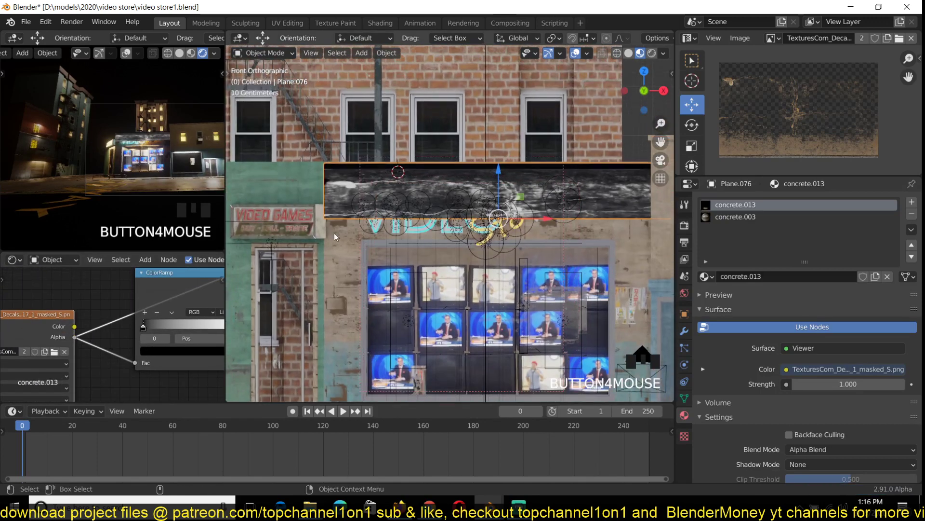
- Try adding a MixRGB node to the strip's colour, with the decal's alpha as its factor, and preview the mix
scroll(159, 311, "down", 4)
middle_click_drag(165, 310, 91, 323)
scroll(93, 324, "down", 4)
left_click(103, 370)
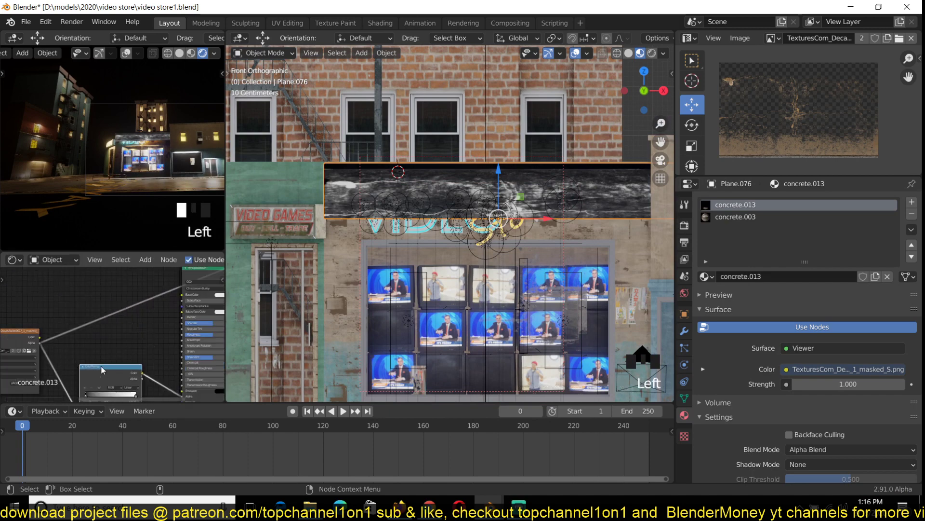
key("shift+a")
mouse_move(77, 358)
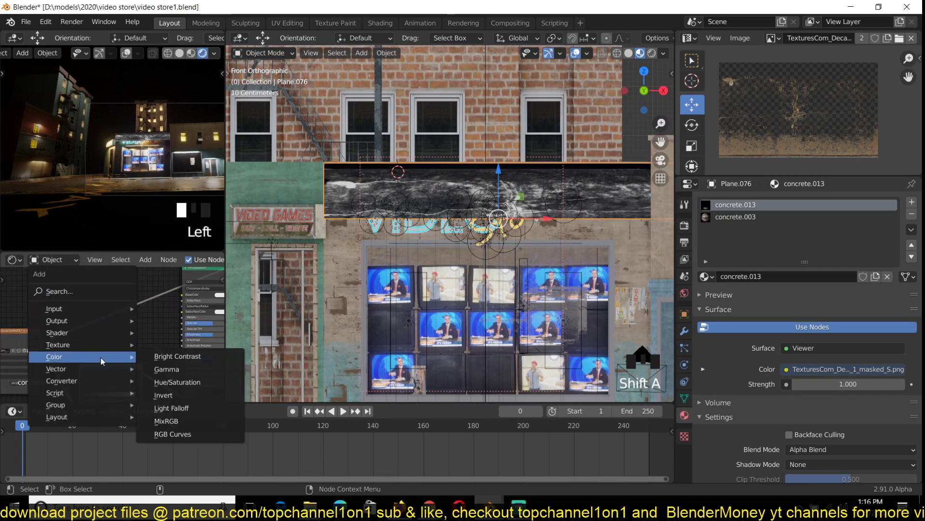
left_click(163, 417)
left_click(138, 303)
left_click_drag(40, 342, 136, 306)
left_click(136, 306, "ctrl+shift")
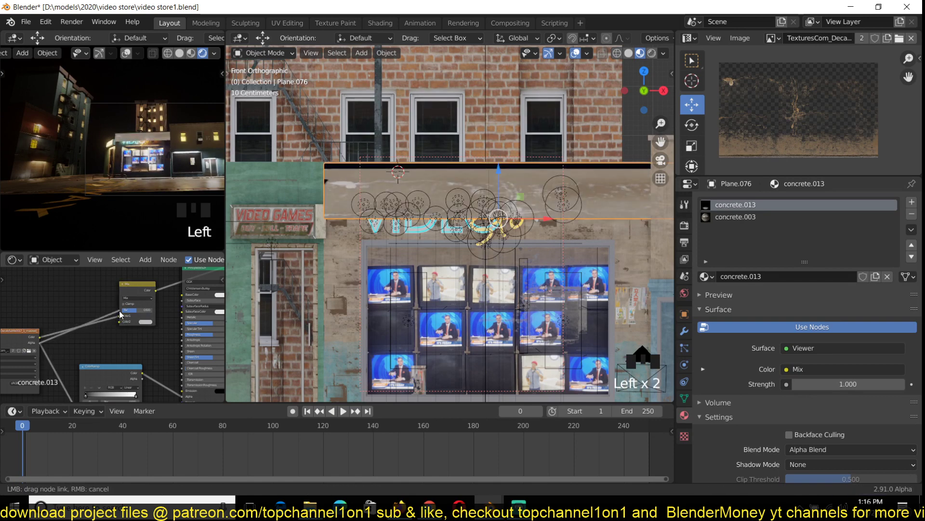
left_click_drag(120, 314, 119, 315)
- Try tinting the Mix node's second colour green and lowering its brightness
key("grave")
middle_click_drag(514, 207, 560, 213)
scroll(561, 213, "down", 4)
scroll(158, 315, "up", 2)
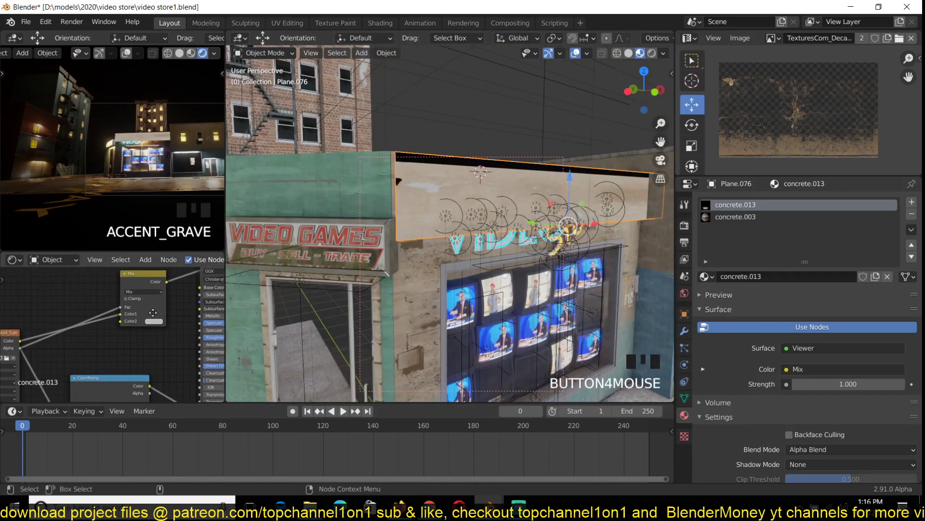
left_click_drag(131, 293, 118, 293)
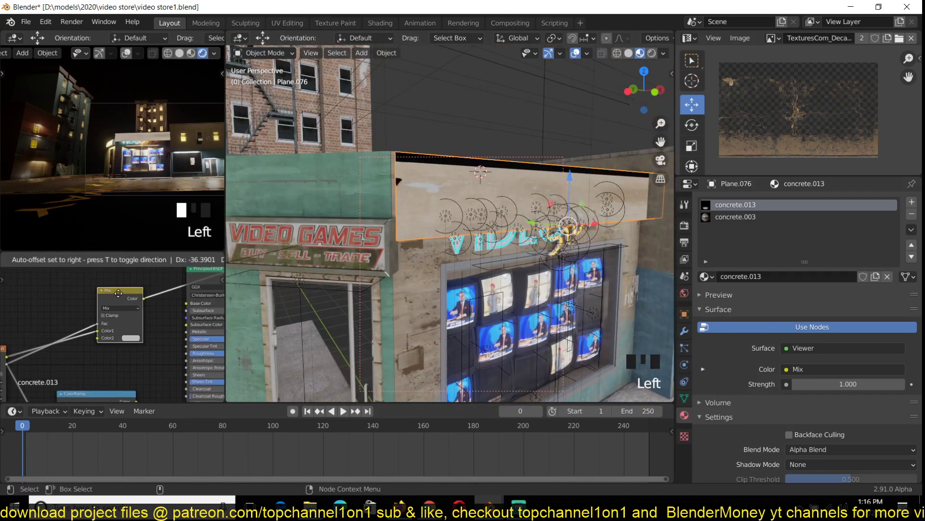
left_click(123, 339)
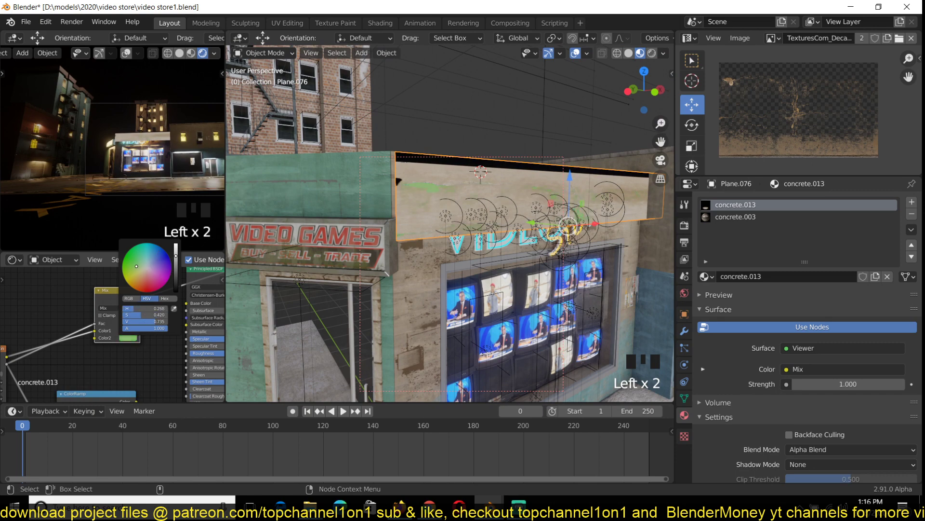
left_click_drag(176, 259, 167, 312)
- Remove the Mix node, feed the decal colour straight into Base Color and restore the Principled BSDF as the surface
scroll(152, 338, "down", 4)
left_click_drag(114, 302, 166, 311)
key("Delete")
left_click(181, 292, "ctrl+shift")
scroll(178, 305, "down", 1)
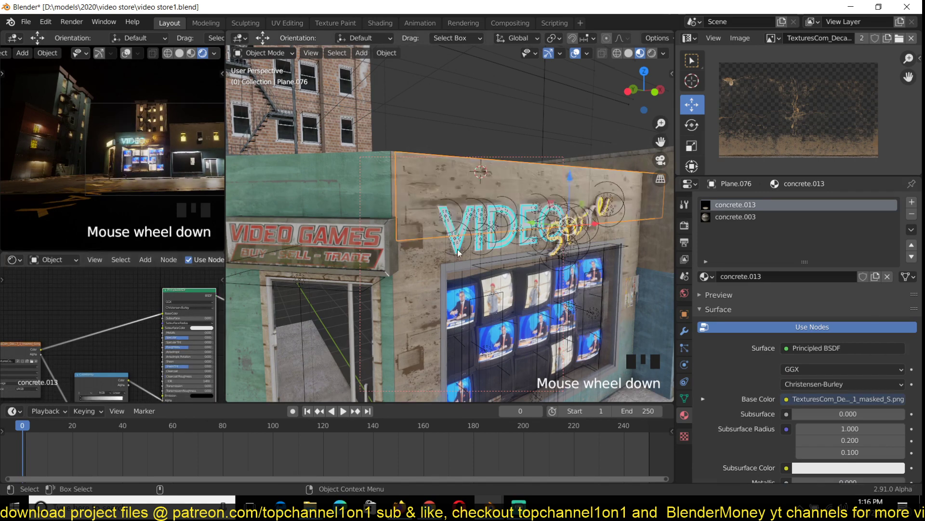
- Isolate the roof-edge strip in local view
key("grave")
middle_click_drag(458, 252, 477, 245)
key("KP_Divide")
scroll(445, 256, "up", 2)
key("grave")
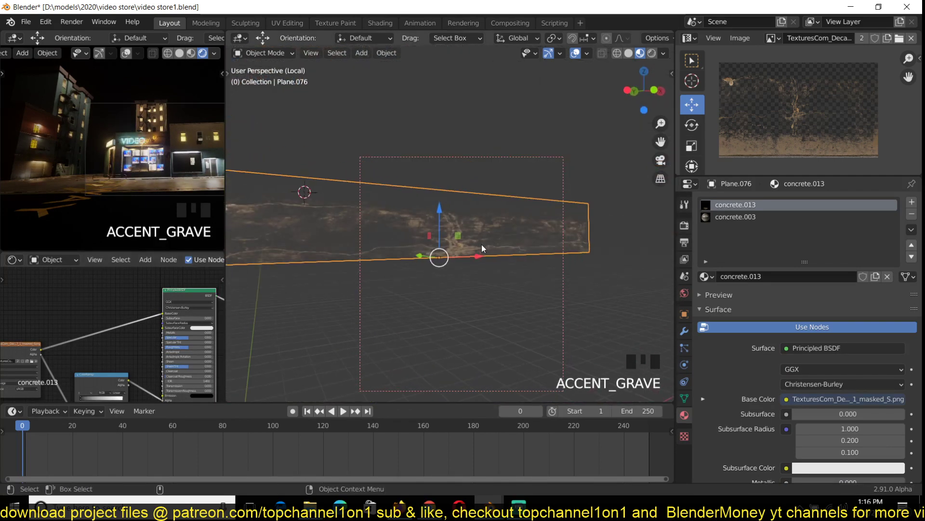
- Lower the upper edge of the strip's UVs to cover only the lowest part of the dirt band
key("Tab")
key("a")
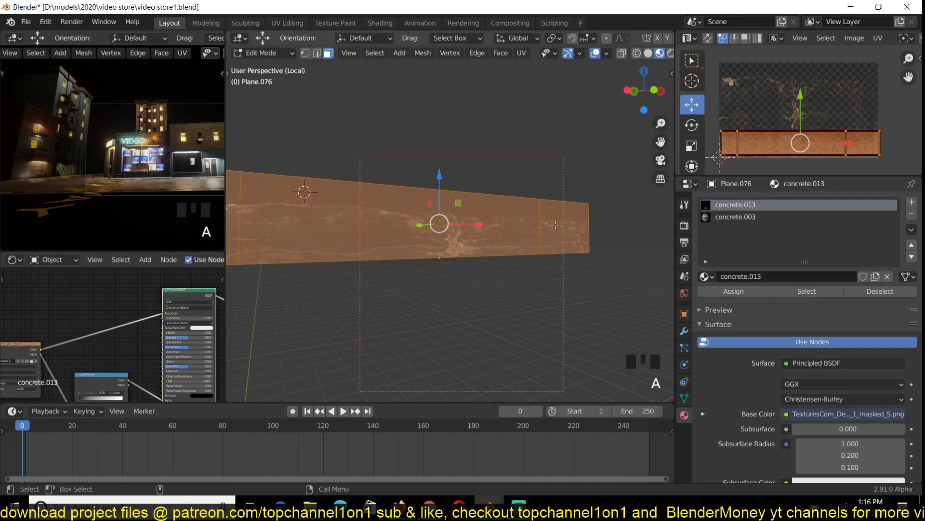
left_click(861, 126, "alt")
left_click_drag(802, 94, 806, 105)
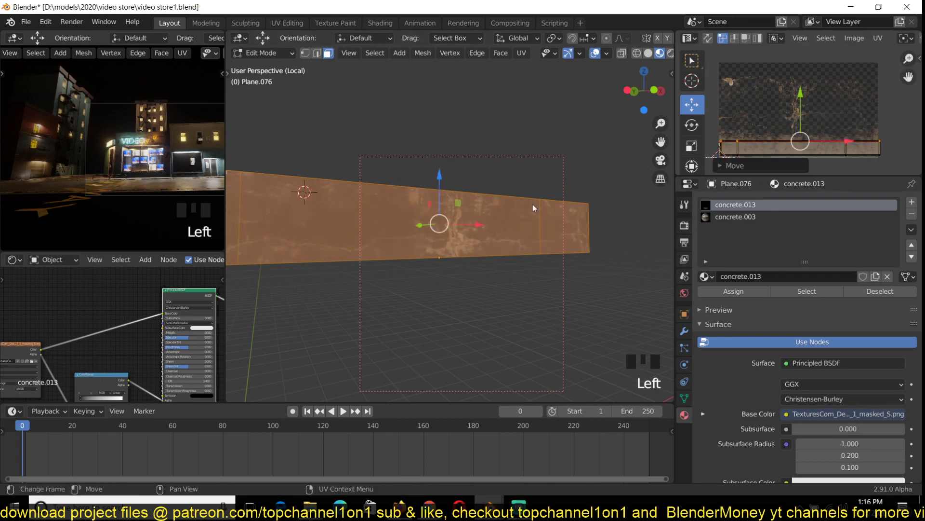
key("Tab")
- Reset the Mapping node's location to 0 m and its scale to 1.000 on all axes
scroll(108, 337, "down", 4)
middle_click_drag(83, 356, 161, 352)
scroll(217, 295, "up", 4)
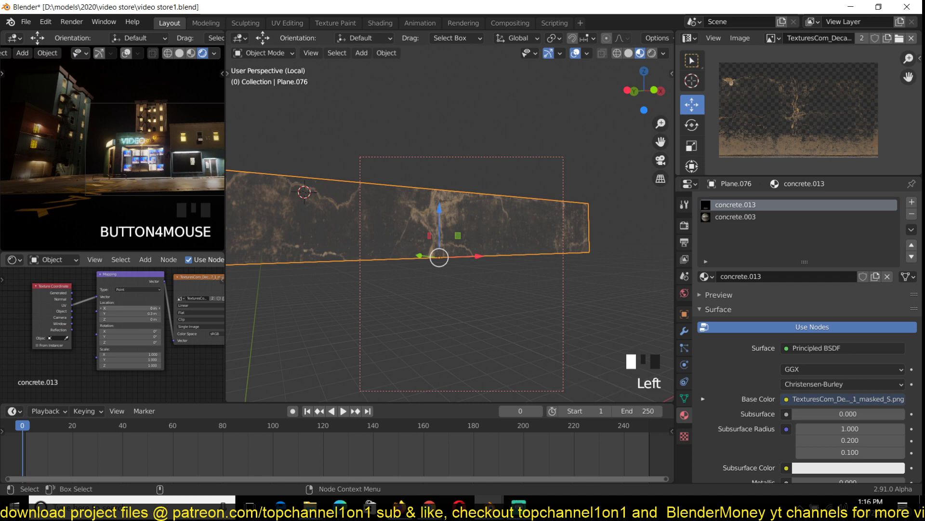
left_click(175, 344)
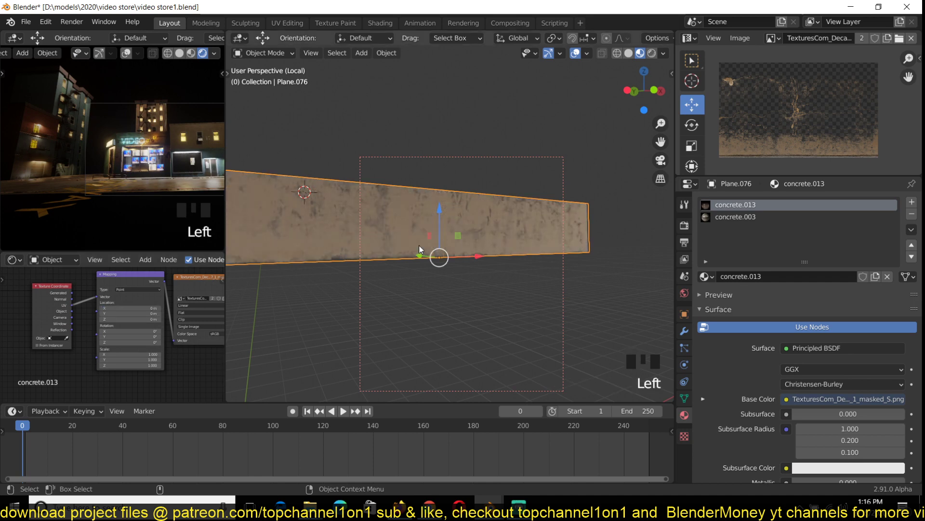
- Raise the upper edge of the strip's UVs above the dirt band so the decal's fading edge is included
key("Tab")
key("a")
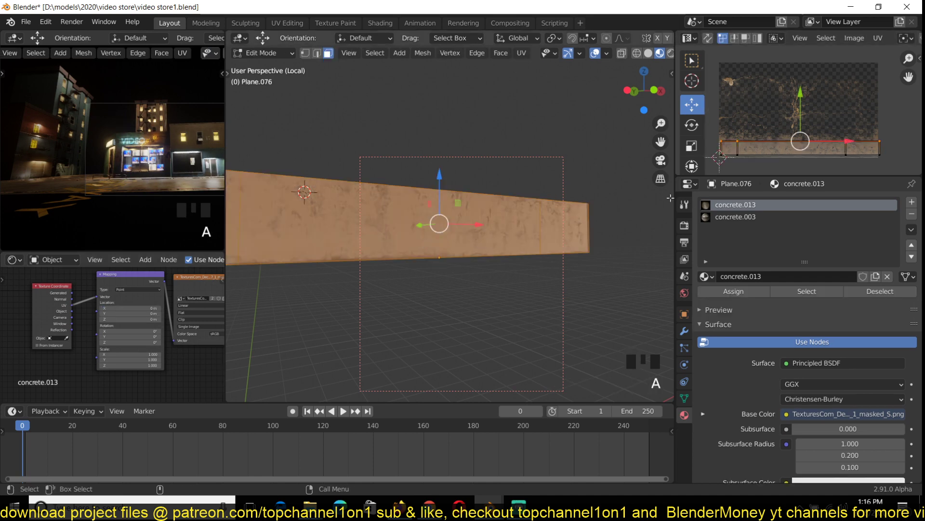
key("a")
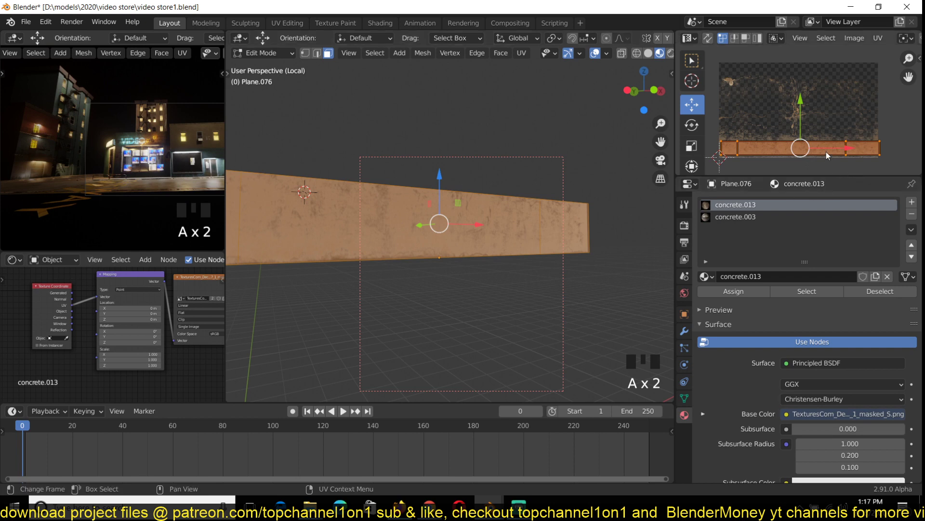
left_click(827, 136, "alt")
left_click_drag(804, 109, 801, 75)
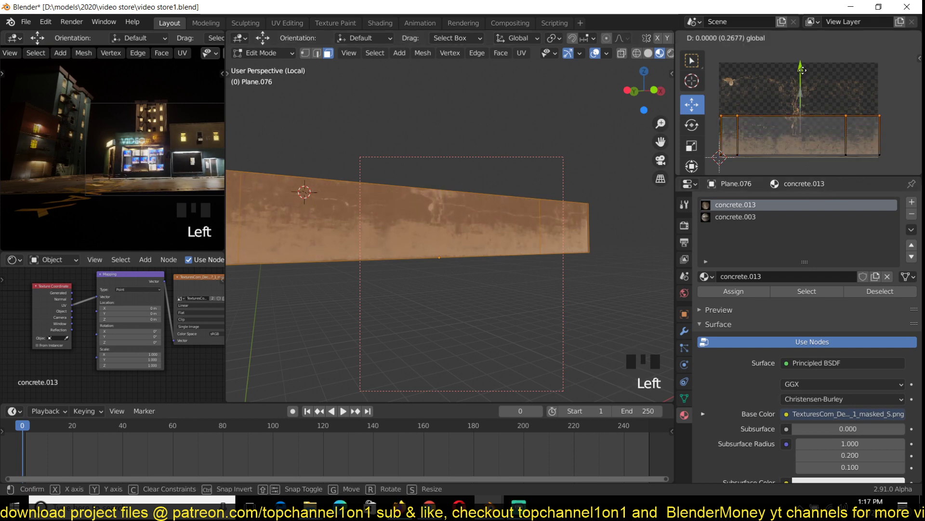
left_click_drag(803, 75, 803, 74)
- Scale all the strip's UVs down by a factor of about 0.9 and return from local view to the full scene
key("a")
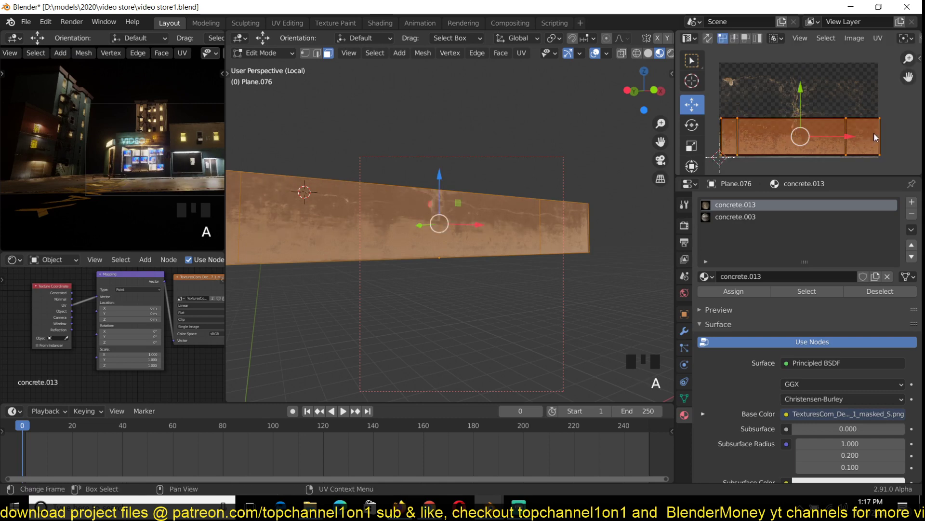
key("s")
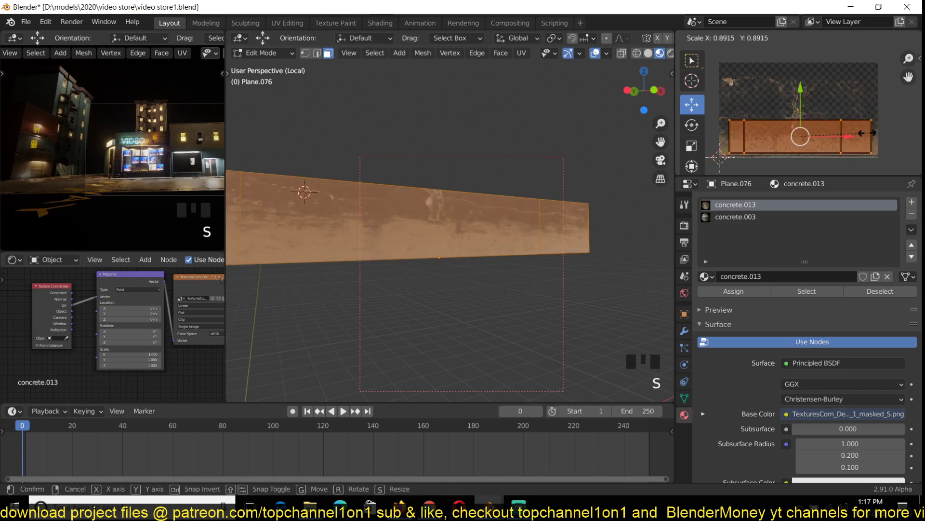
left_click(874, 133)
key("grave")
middle_click_drag(429, 248, 461, 260)
key("KP_Divide")
key("grave")
scroll(460, 259, "up", 3)
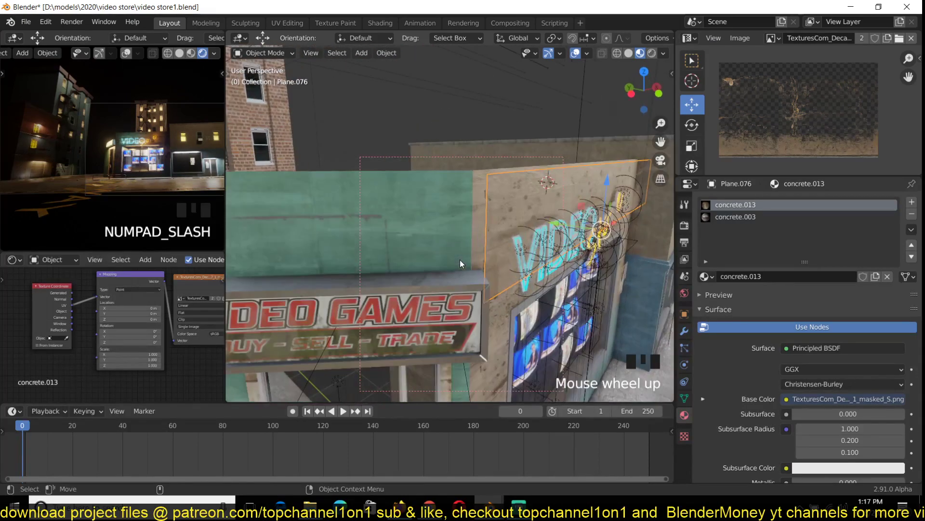
- Insert a MixRGB node between the decal image and Base Color, and darken its second colour to a value of 0.191
middle_click_drag(146, 358, 106, 357)
scroll(145, 322, "down", 6)
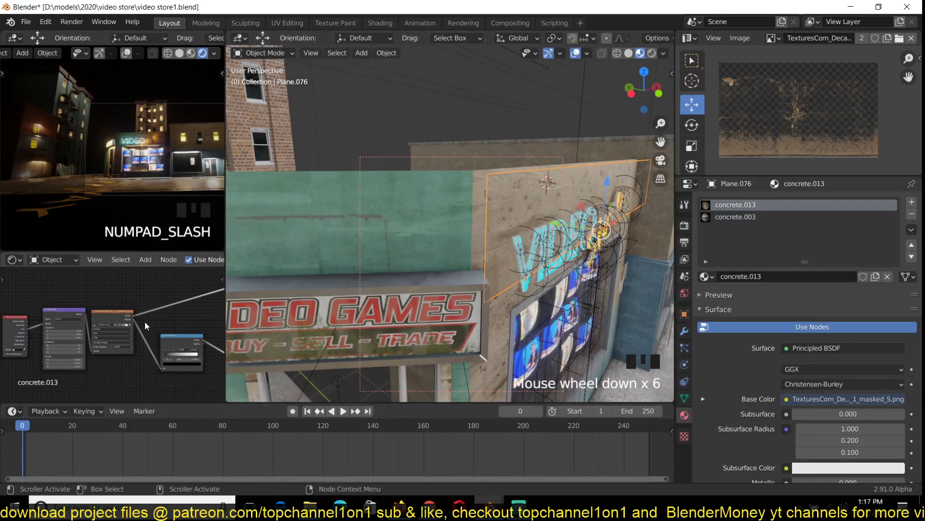
middle_click_drag(145, 322, 79, 335)
scroll(97, 319, "up", 7)
key("shift+a")
mouse_move(50, 317)
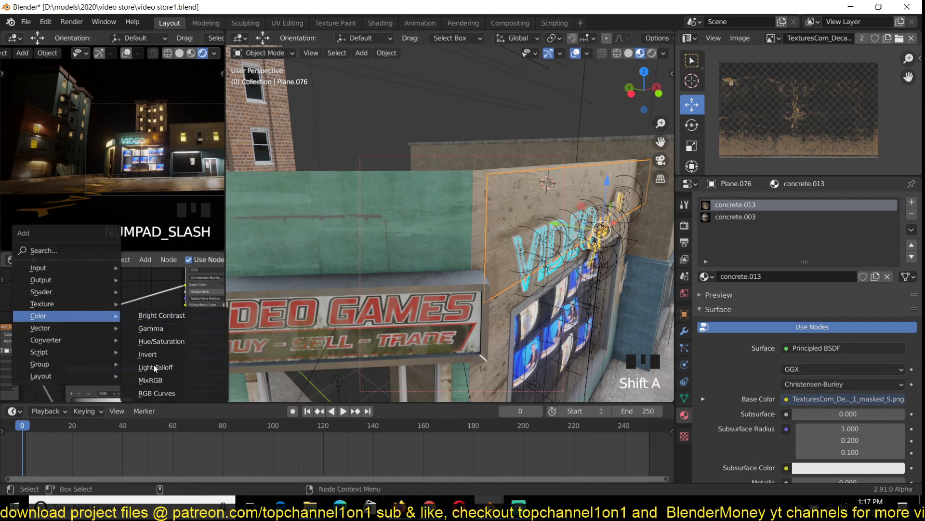
left_click(149, 380)
left_click(141, 325)
scroll(145, 324, "up", 3)
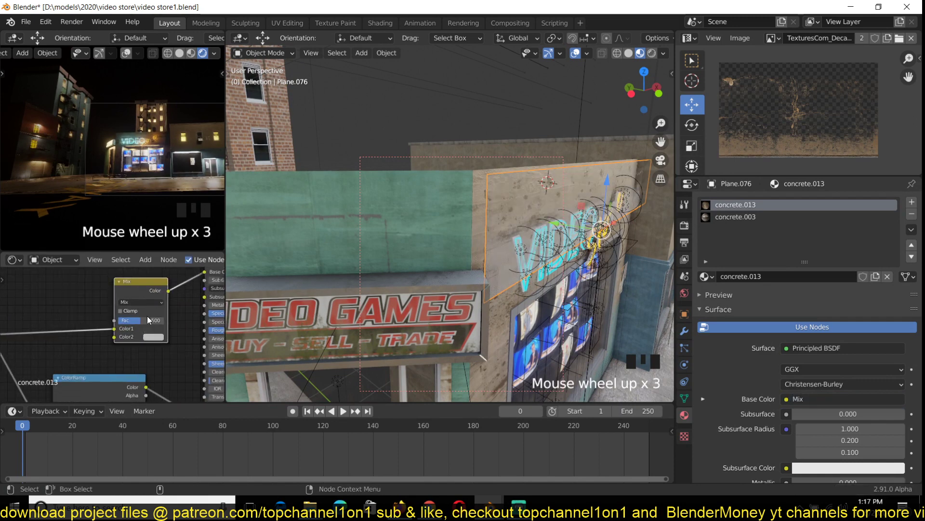
left_click(154, 337)
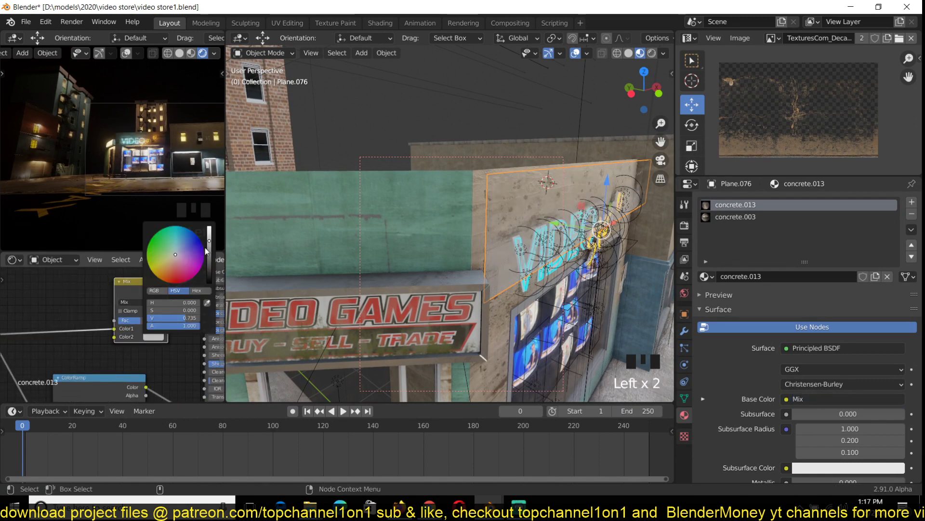
left_click_drag(210, 243, 209, 272)
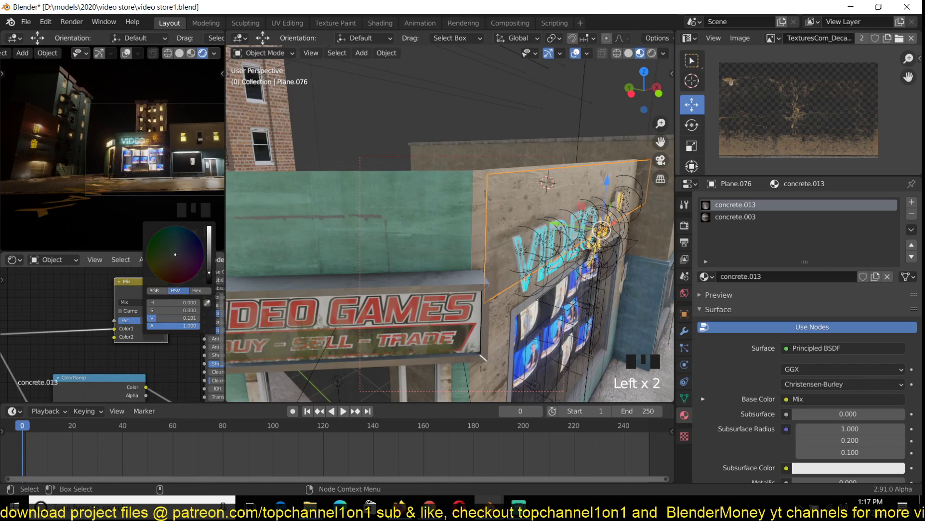
- Mirror the roof-edge strip along the global Z axis
middle_click_drag(484, 238, 458, 214)
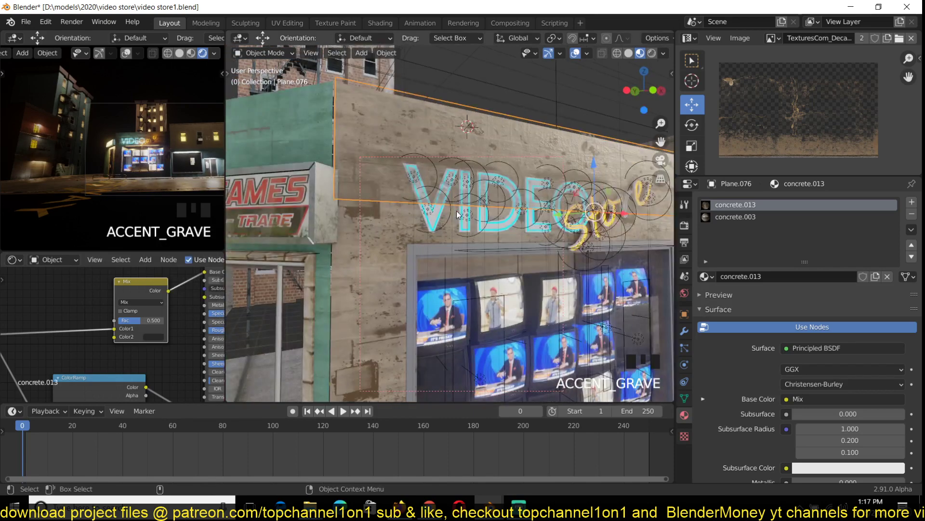
key("grave")
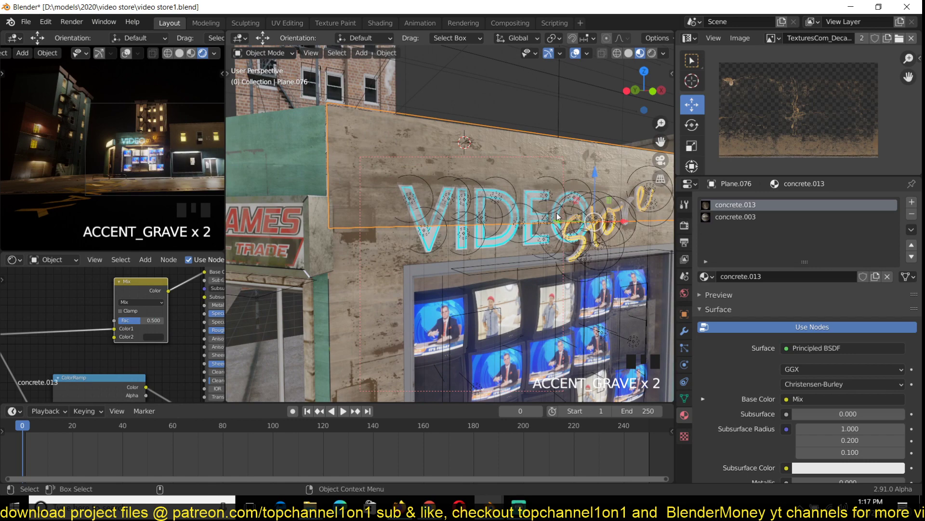
key("ctrl+m")
key("z")
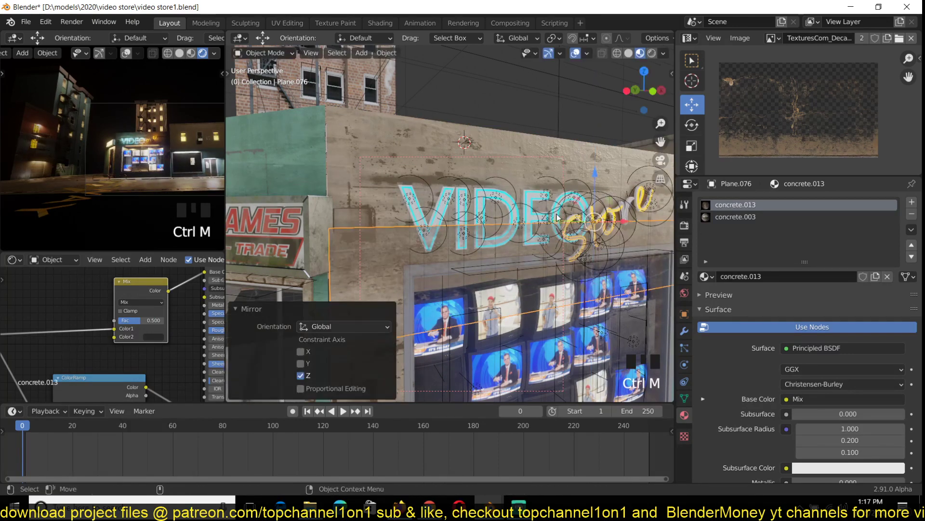
- Raise the mirrored roof-edge strip along the Z axis to the top of the storefront wall
key("g")
key("z")
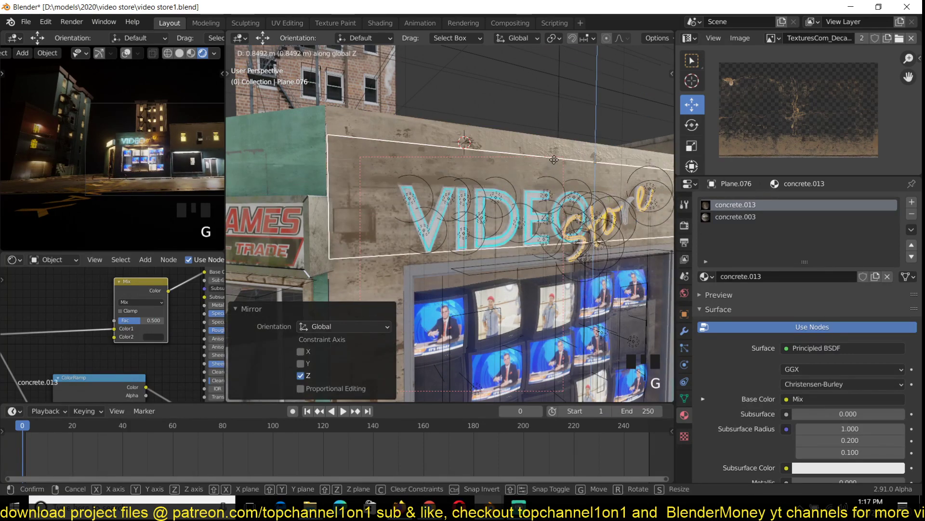
left_click(554, 143)
key("grave")
scroll(528, 219, "down", 3)
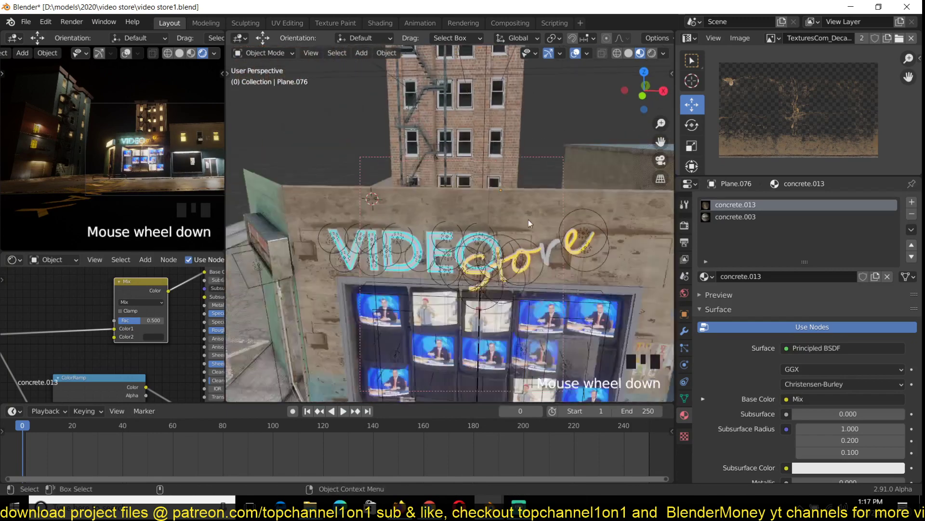
key("grave")
scroll(527, 201, "down", 2)
scroll(507, 209, "up", 2)
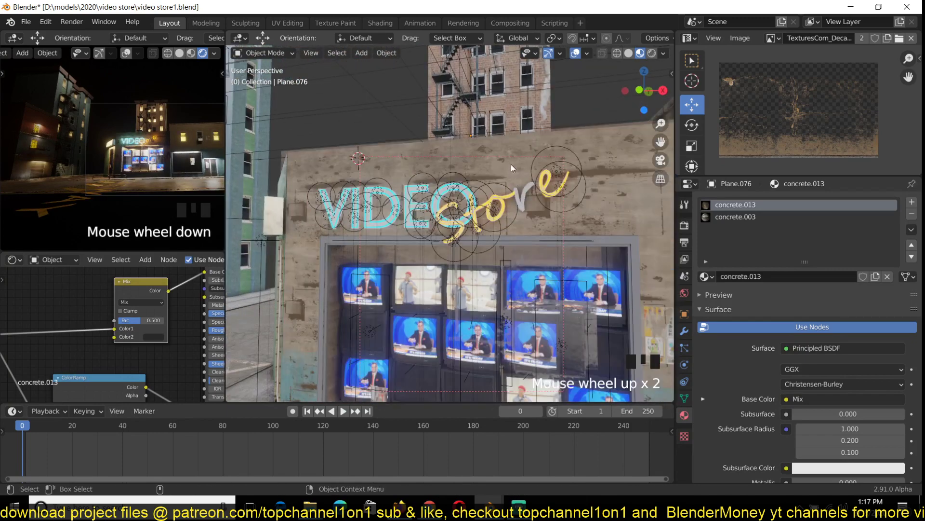
- Lower the strip about 0.03 m along the Z axis to line it up with the wall's top edge
left_click(548, 133)
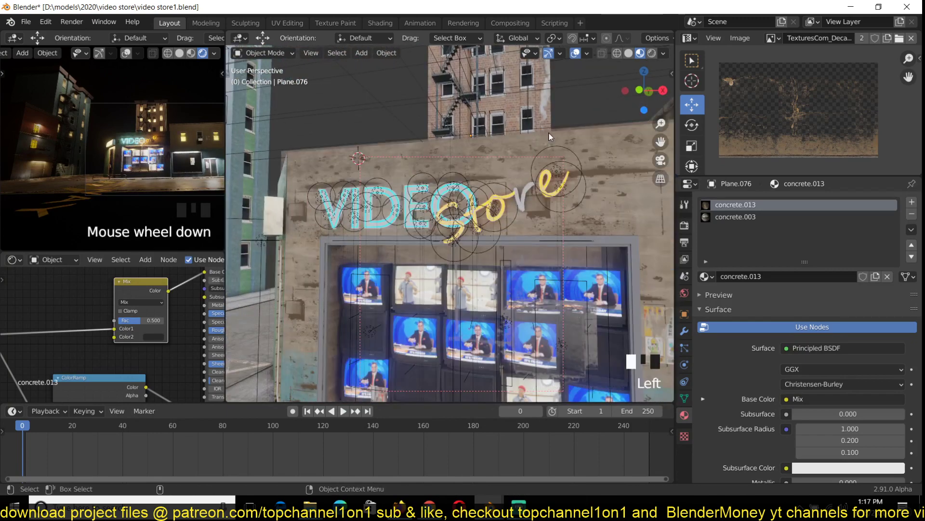
key("g")
key("z")
left_click(529, 155)
key("grave")
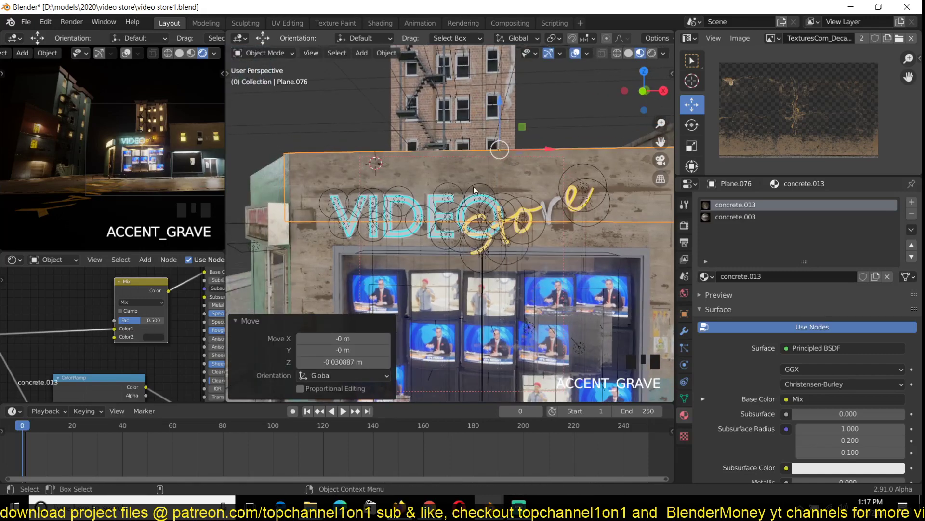
- Slide the end edge loop beside the green building slightly inward along the strip's mesh, and save the file
key("Tab")
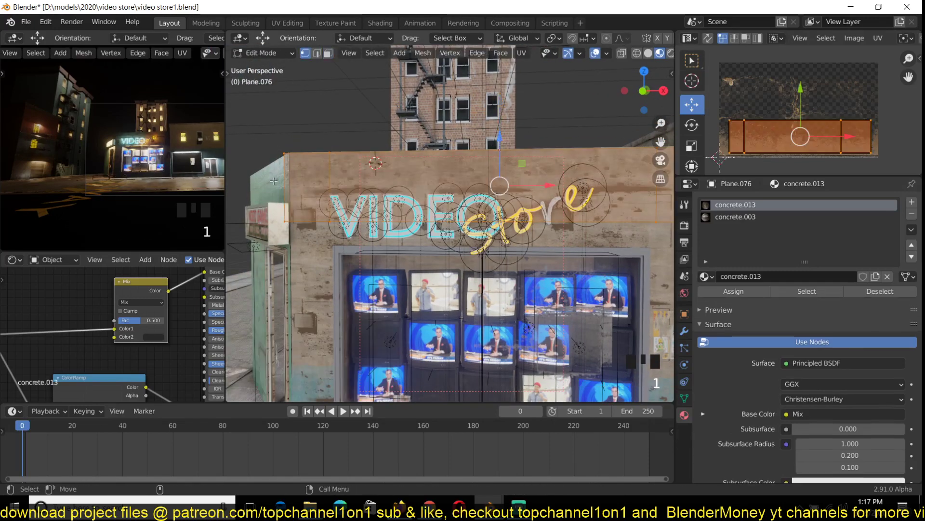
left_click(285, 187, "alt")
key("g")
key("g")
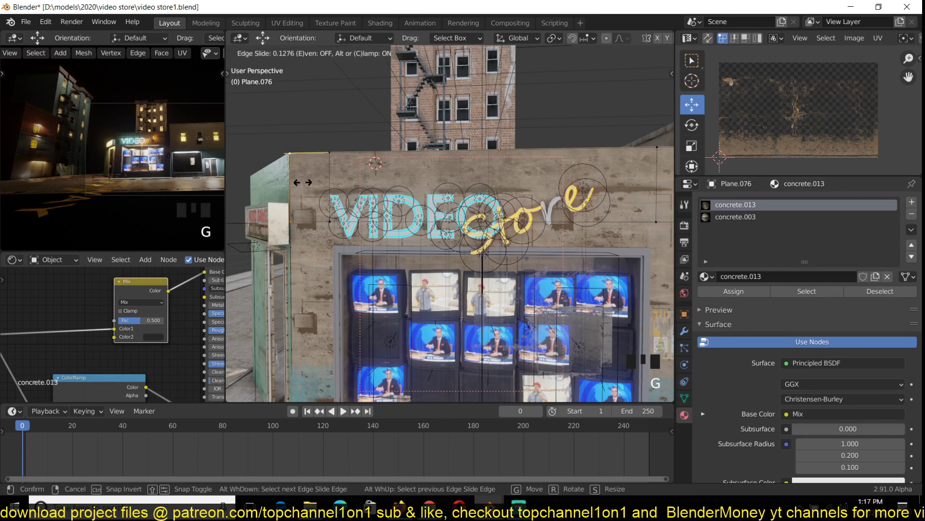
left_click(308, 187)
key("Tab")
key("ctrl+s")
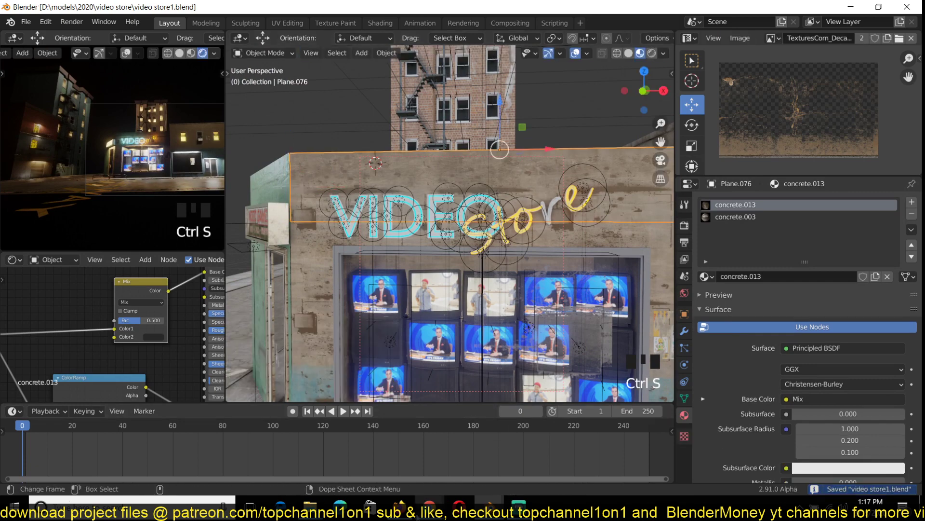
- Switch to Chrome, browse Google Images results for "grunge texture", and return to Blender
mouse_move(429, 508)
left_click(529, 479)
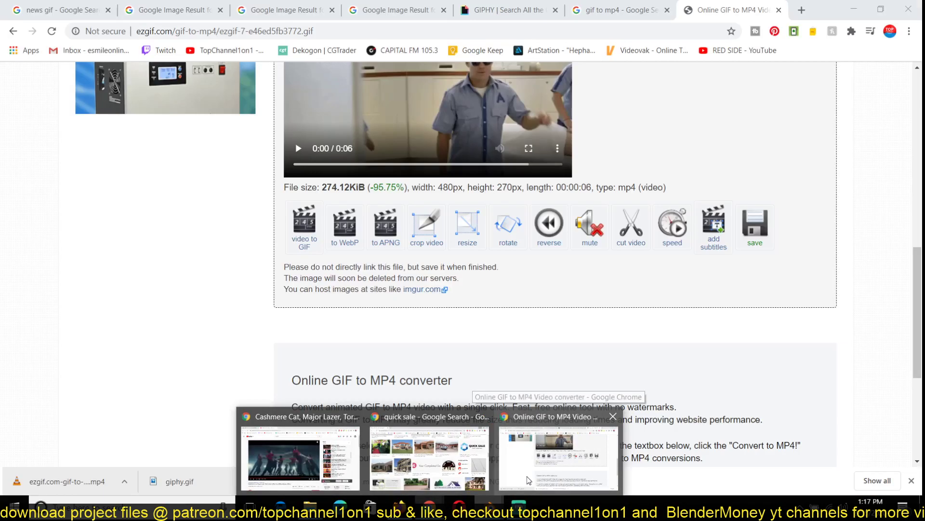
left_click(429, 30)
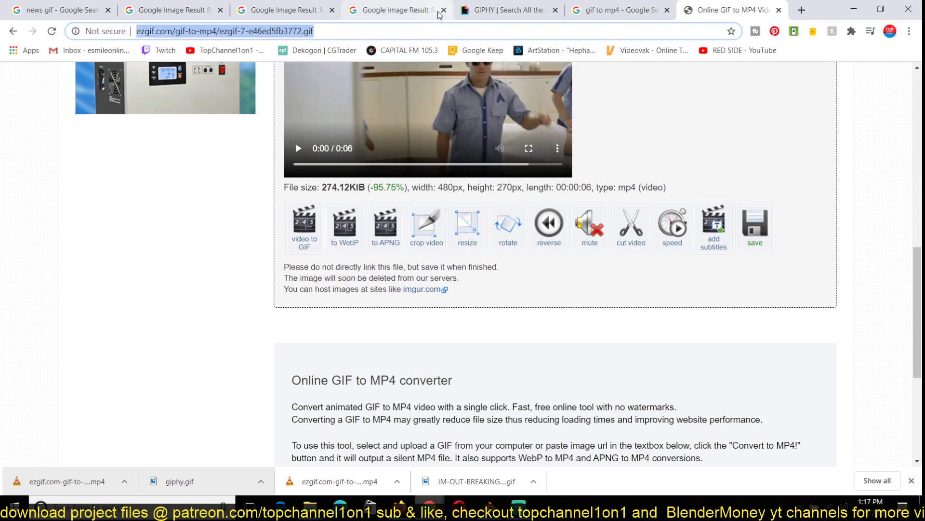
type("grung")
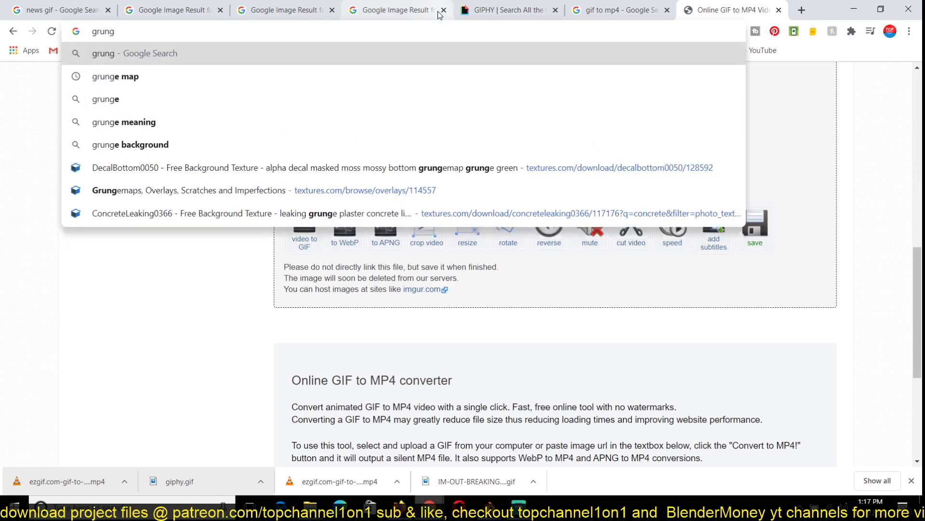
type("e texture")
key("Return")
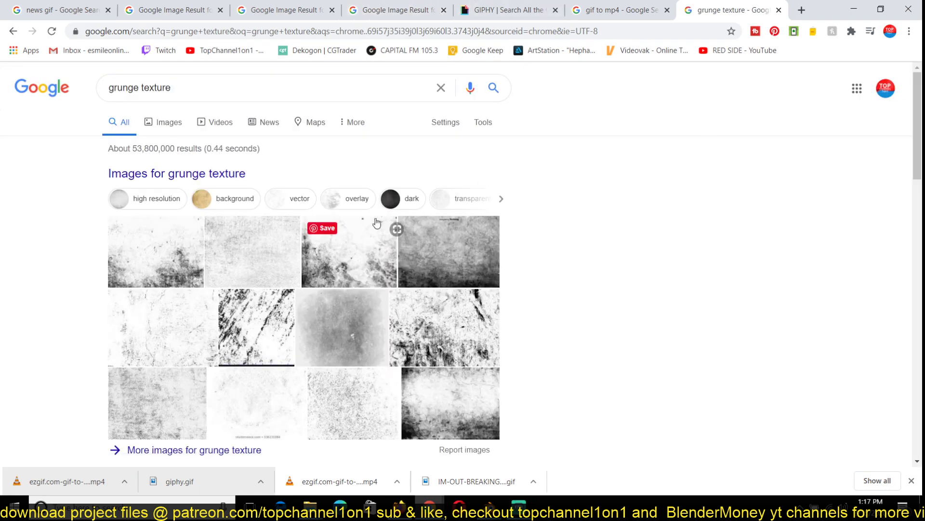
left_click(167, 130)
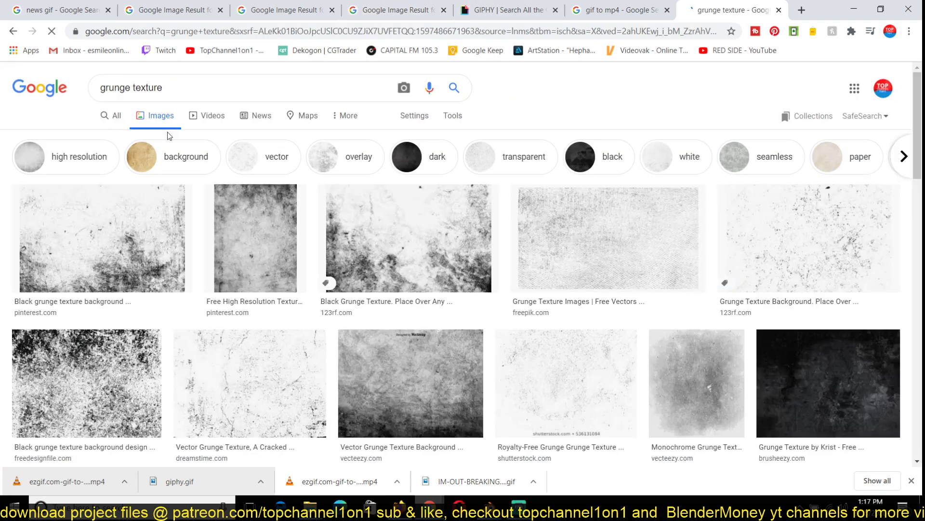
scroll(356, 202, "down", 7)
scroll(357, 204, "down", 7)
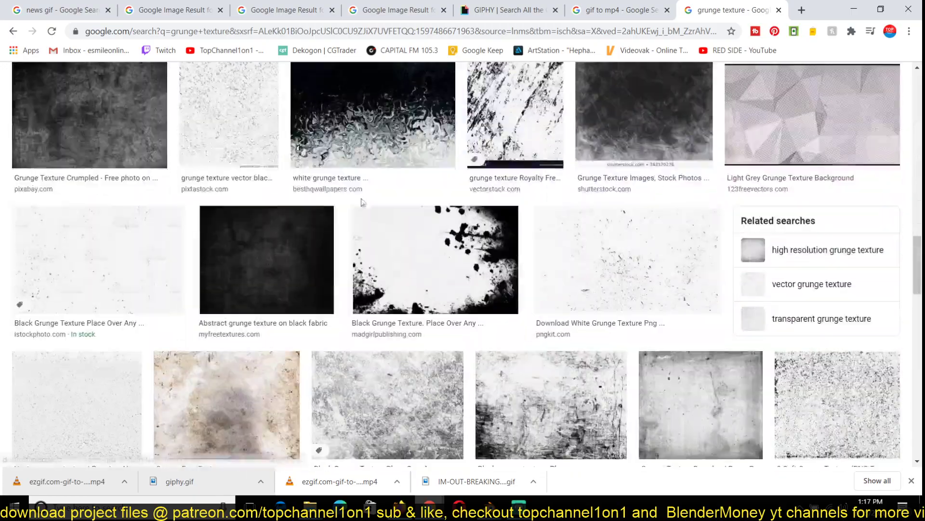
left_click(845, 6)
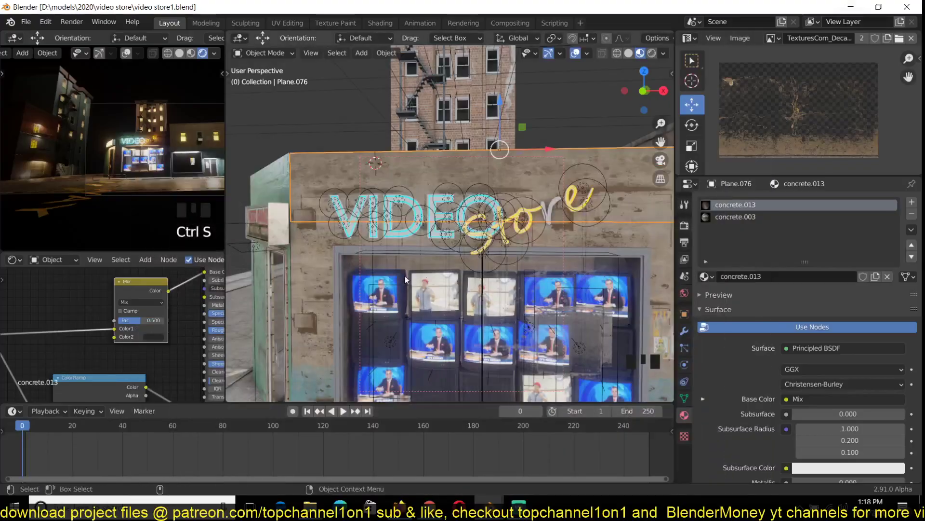
- Save the file and replace the strip material's decal image with the TexturesCom ConcreteNew0033_1_M.jpg texture
middle_click_drag(23, 342, 71, 348)
key("ctrl+s")
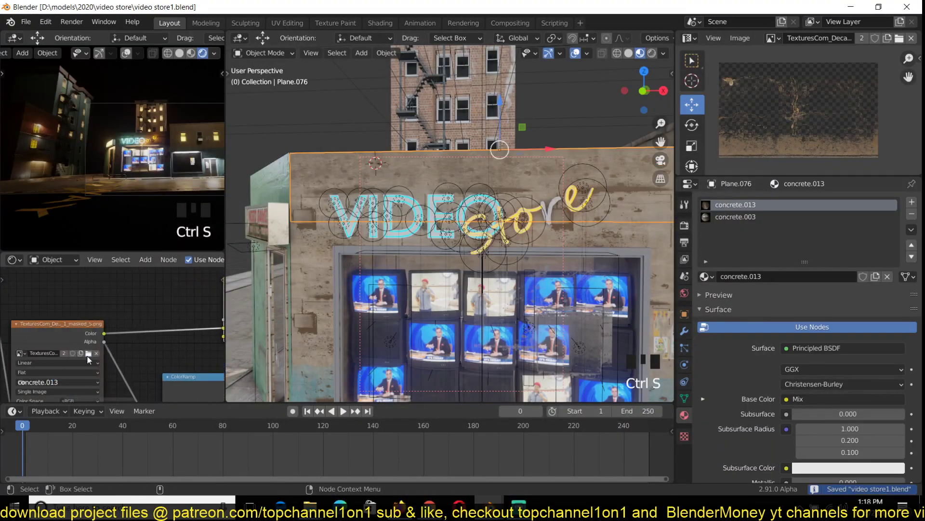
left_click(88, 353)
scroll(425, 284, "down", 5)
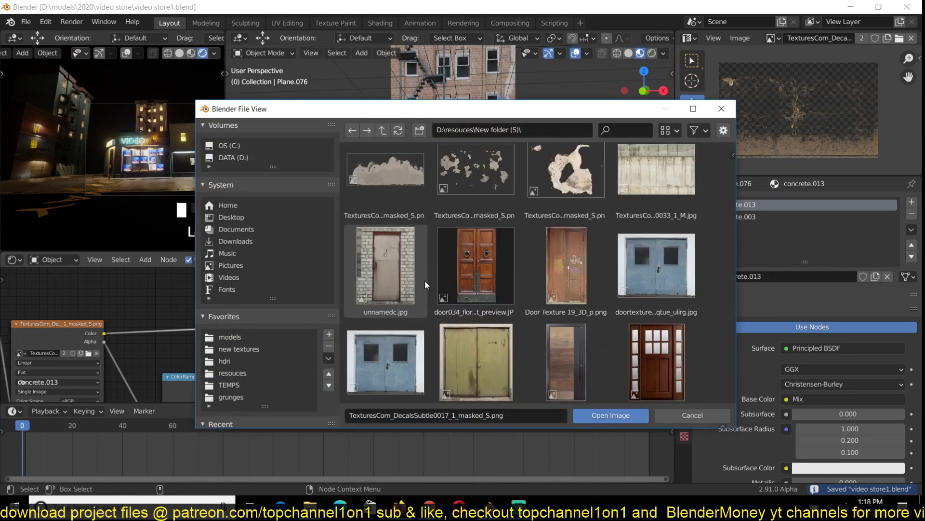
double_click(644, 214)
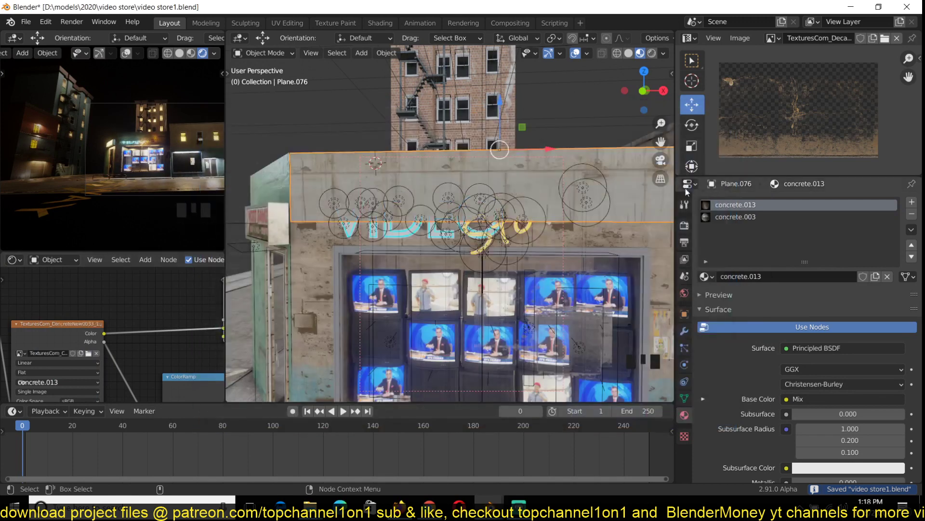
- Move all the strip's UVs up the concrete image onto the dark dripping streaks below the panel seam
middle_click_drag(164, 325, 112, 314)
scroll(112, 313, "down", 2)
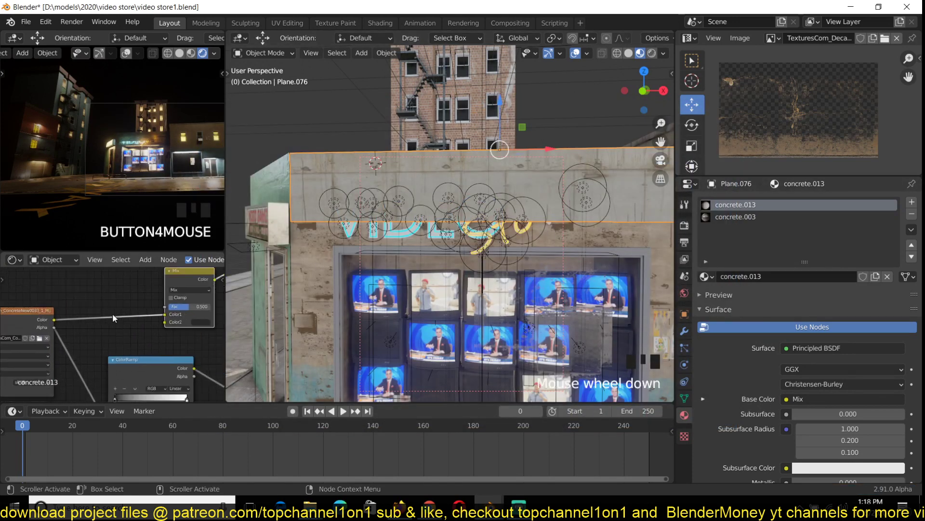
middle_click_drag(91, 350, 90, 352)
key("grave")
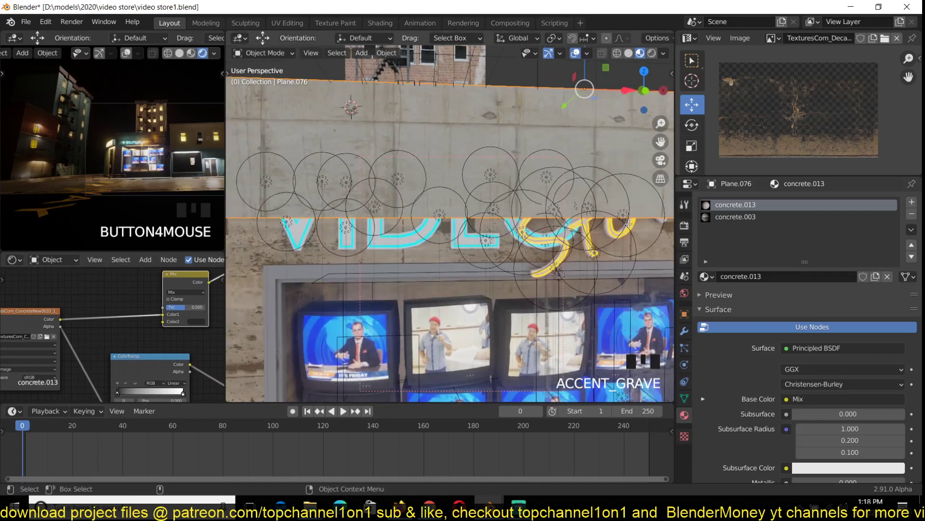
key("Tab")
key("a")
scroll(816, 130, "down", 2)
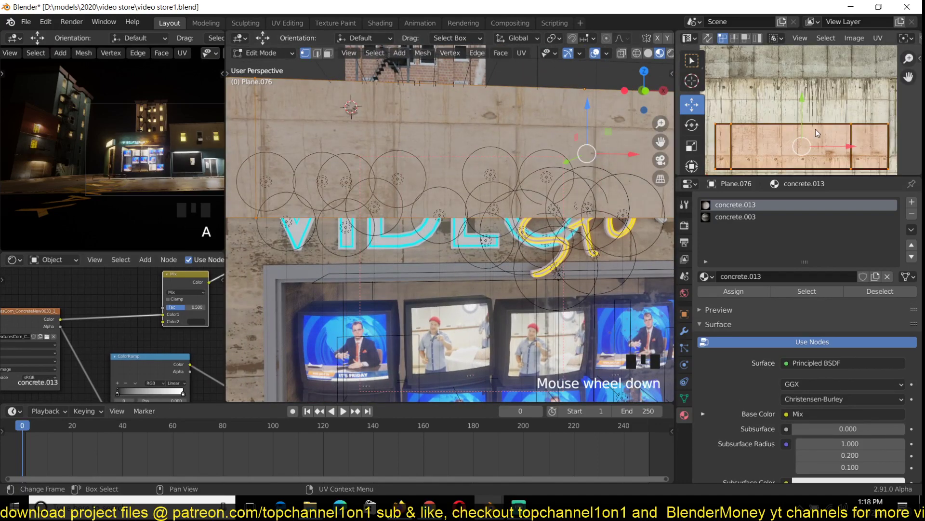
left_click_drag(802, 121, 810, 59)
key("Tab")
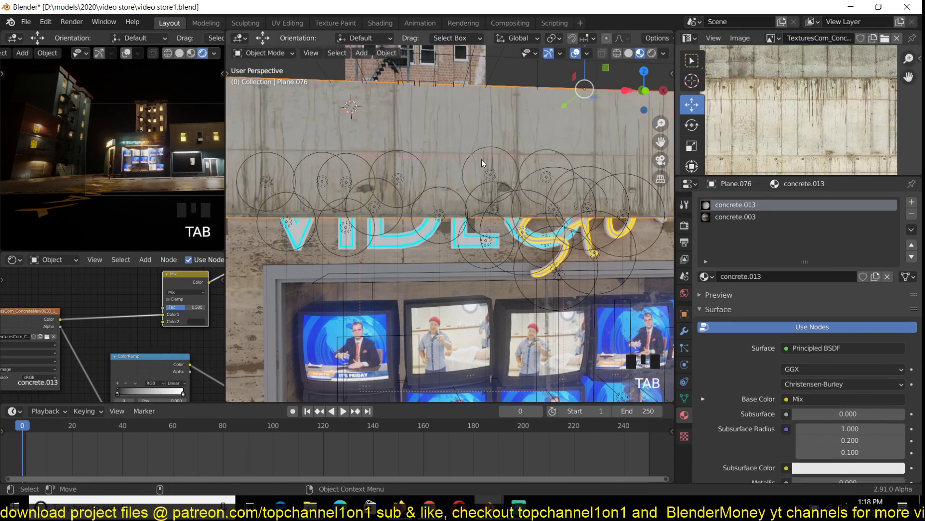
- Mirror the strip's UVs along the Y axis in the UV editor, and save the file
scroll(517, 170, "down", 2)
key("Tab")
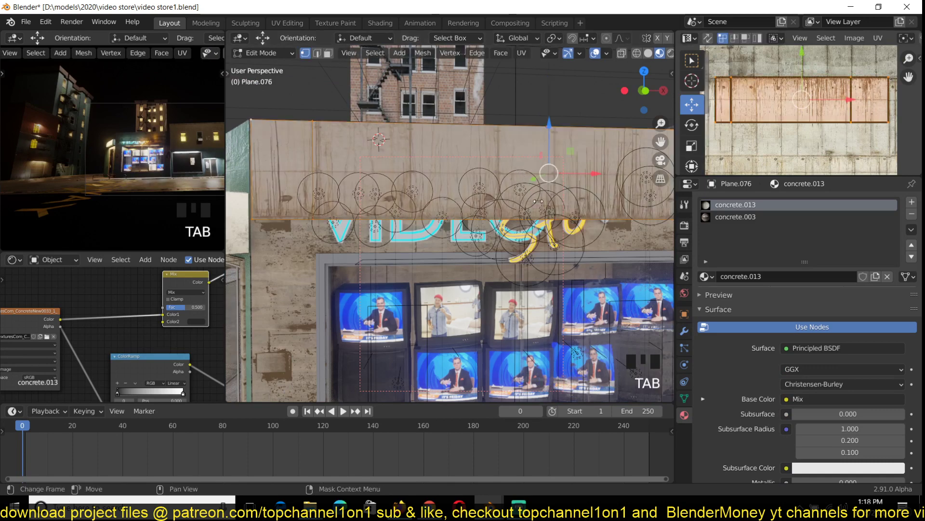
key("ctrl+m")
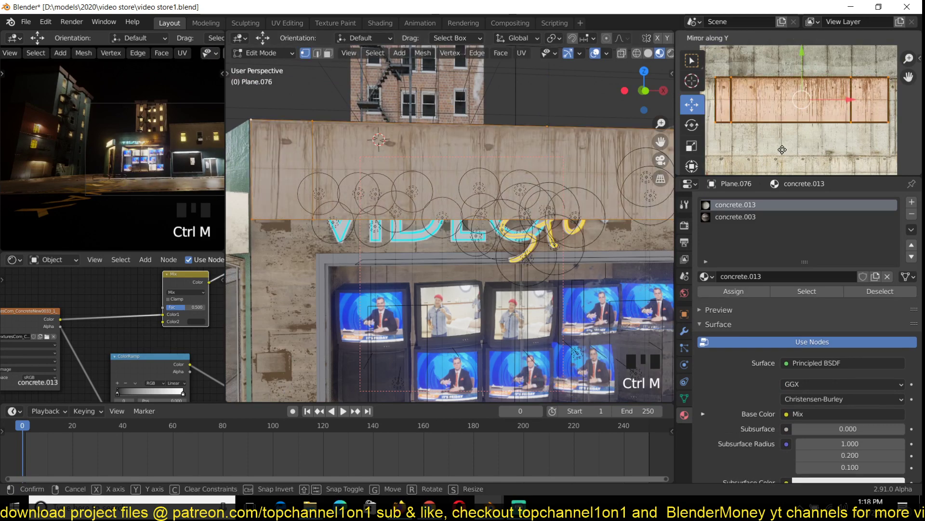
left_click(782, 150)
key("Tab")
key("grave")
key("ctrl+s")
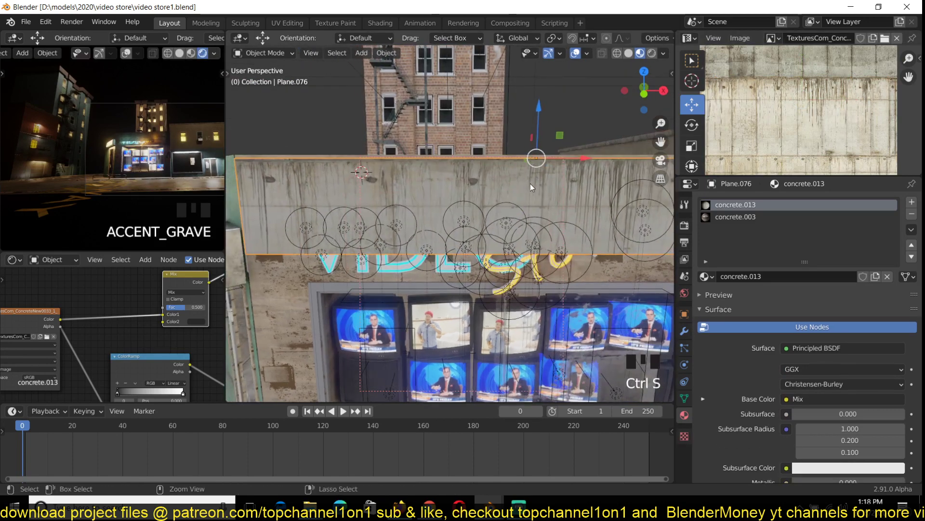
- Link the concrete image's Color output to the ColorRamp's Fac input and preview the ramp on the strip
middle_click_drag(530, 183, 386, 135, "shift")
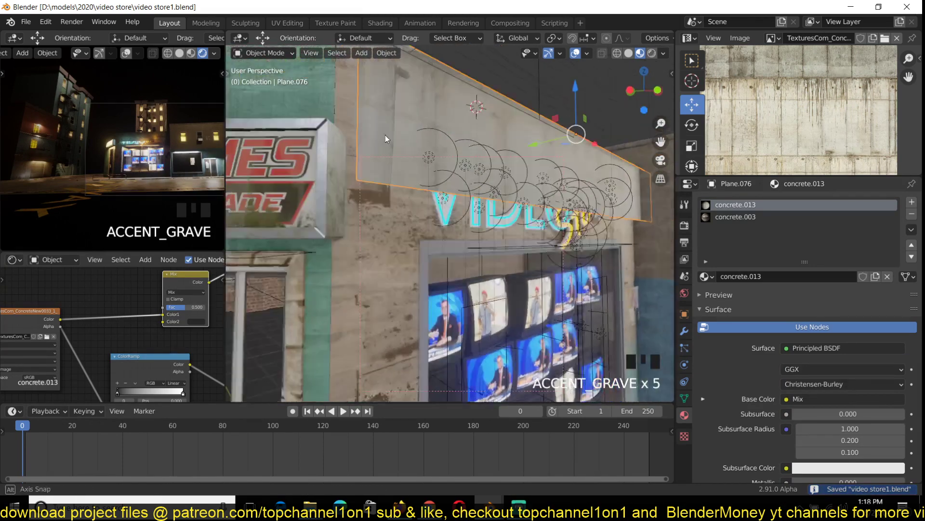
scroll(63, 336, "down", 4)
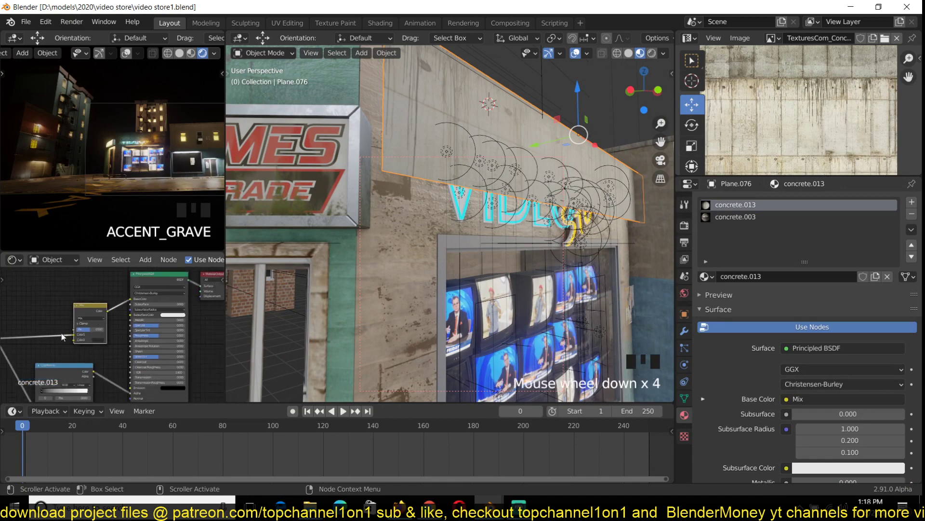
middle_click_drag(61, 336, 116, 293)
middle_click_drag(57, 353, 85, 345)
scroll(96, 315, "up", 2)
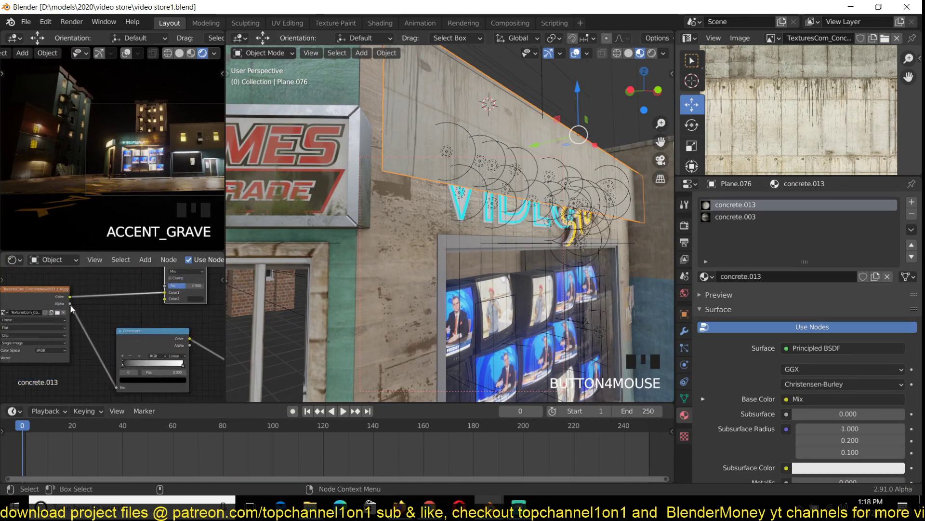
left_click_drag(71, 297, 117, 387)
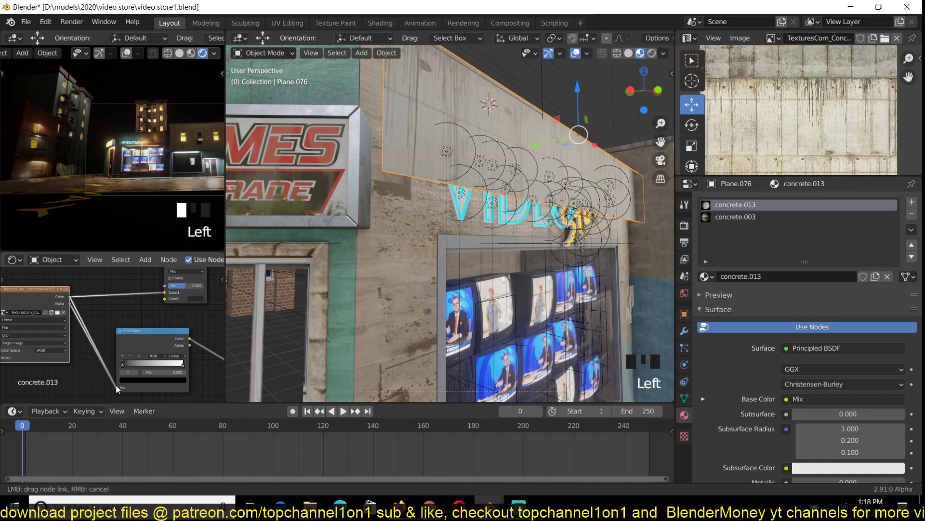
left_click(158, 342, "ctrl+shift")
key("grave")
middle_click_drag(429, 214, 462, 211)
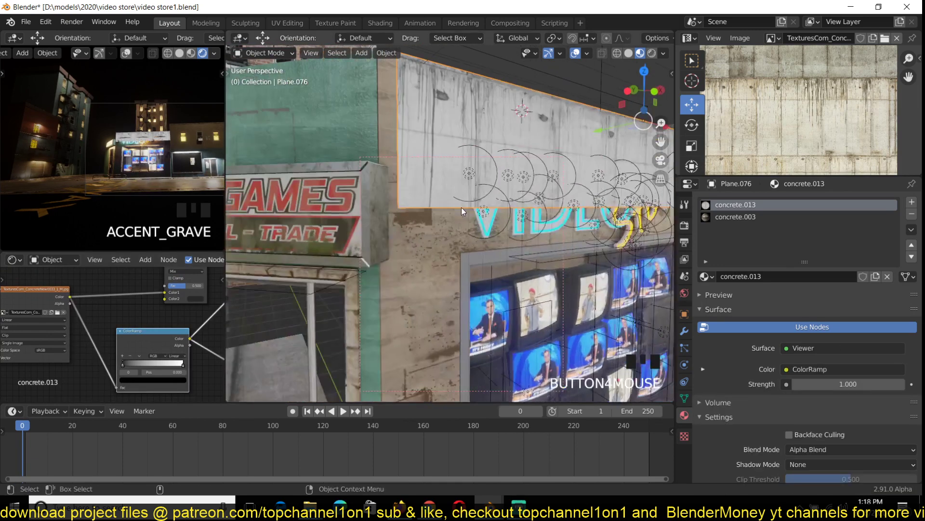
- Move the ColorRamp's white stop to about 0.47 and restore the Principled BSDF as the material output
left_click_drag(173, 363, 138, 363)
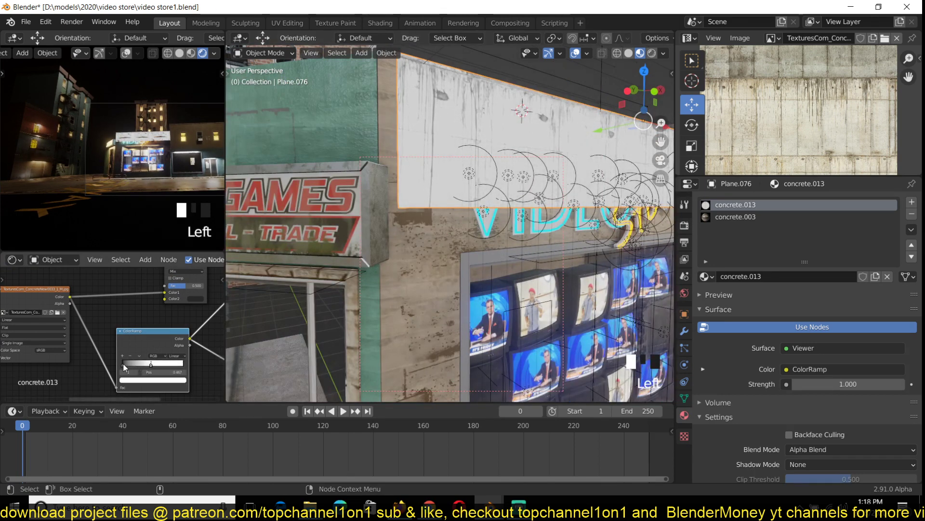
left_click(123, 364)
scroll(29, 379, "down", 4)
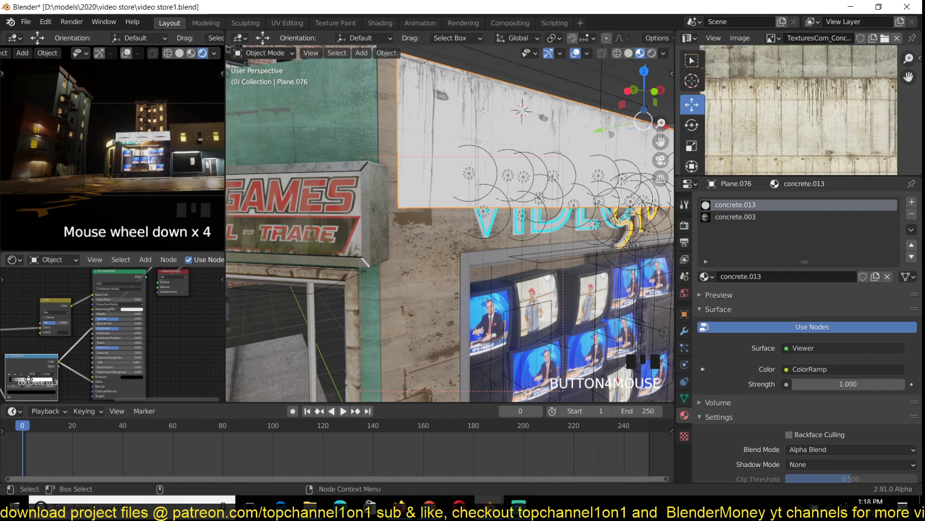
left_click(118, 308, "ctrl+shift")
- Move the strip along the Y axis toward the wall, behind the VIDEO sign's letters, and reselect it
middle_click_drag(444, 186, 463, 183)
middle_click_drag(475, 150, 367, 187)
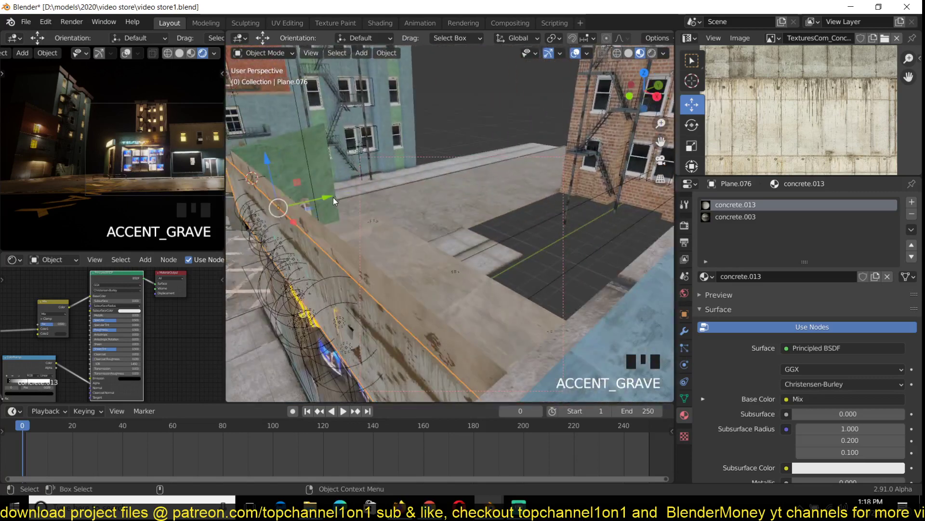
left_click_drag(328, 200, 351, 196)
key("grave")
middle_click_drag(362, 261, 434, 236)
left_click(411, 218)
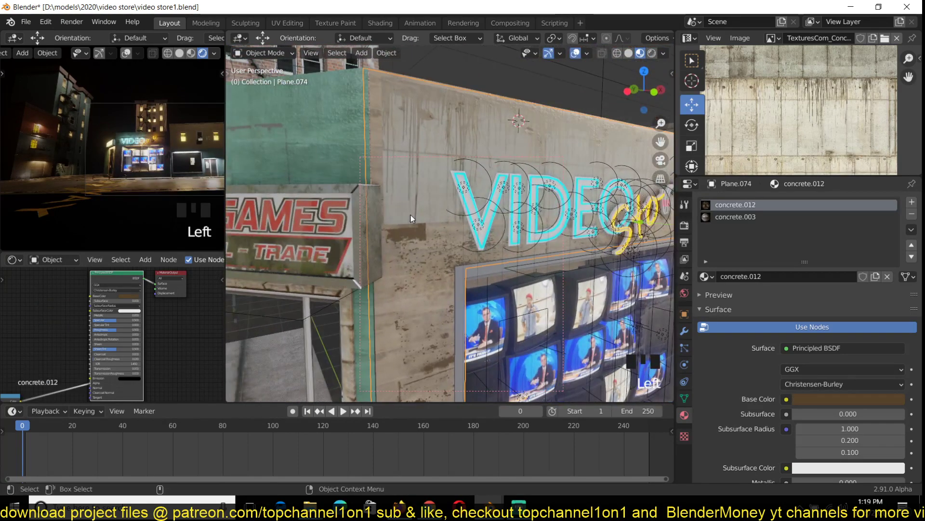
left_click(410, 216)
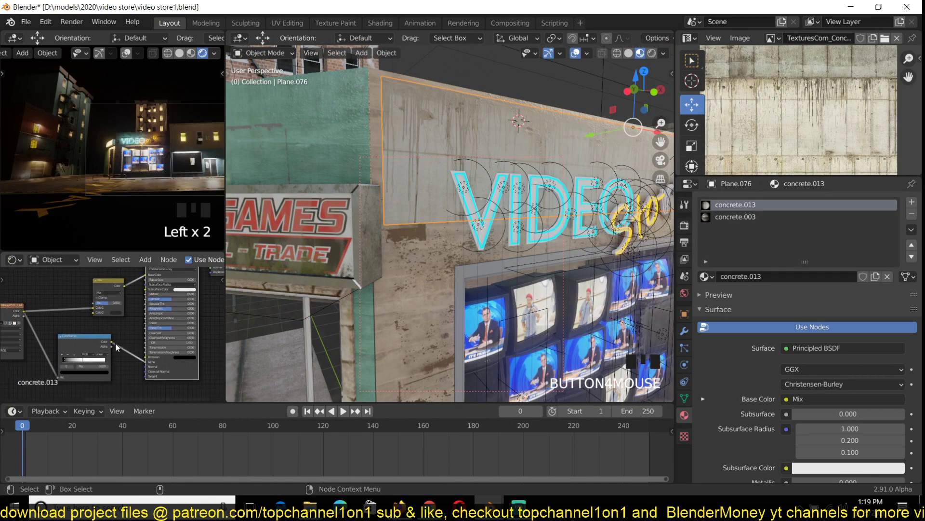
- Insert an Invert node between the ColorRamp's Color output and the Principled BSDF's Alpha input in the strip's material
scroll(90, 355, "up", 4)
middle_click_drag(91, 355, 127, 332)
left_click_drag(127, 332, 92, 349)
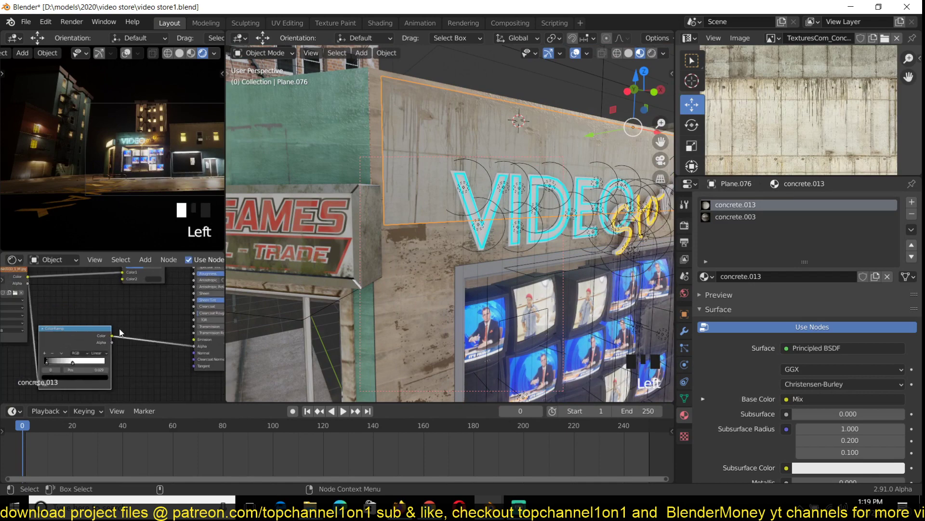
key("shift+a")
mouse_move(120, 327)
left_click(195, 367)
left_click(157, 343)
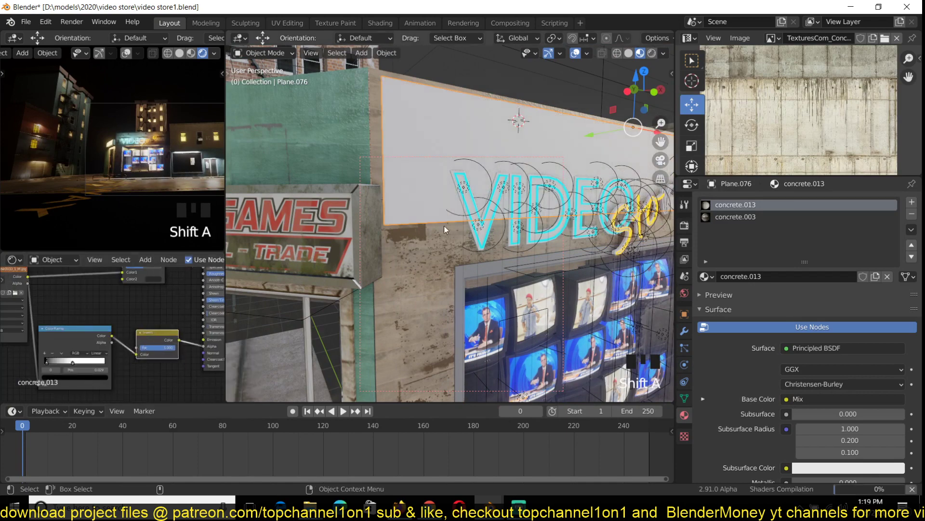
- Raise the strip about 0.055 m along the Z axis to the roof edge and deselect it
key("alt+a")
key("grave")
mouse_move(462, 155)
middle_mouse_down()
mouse_move(442, 149)
mouse_move(453, 120)
mouse_move(453, 173)
mouse_move(432, 180)
mouse_move(461, 150)
middle_mouse_up()
key("grave")
key("grave")
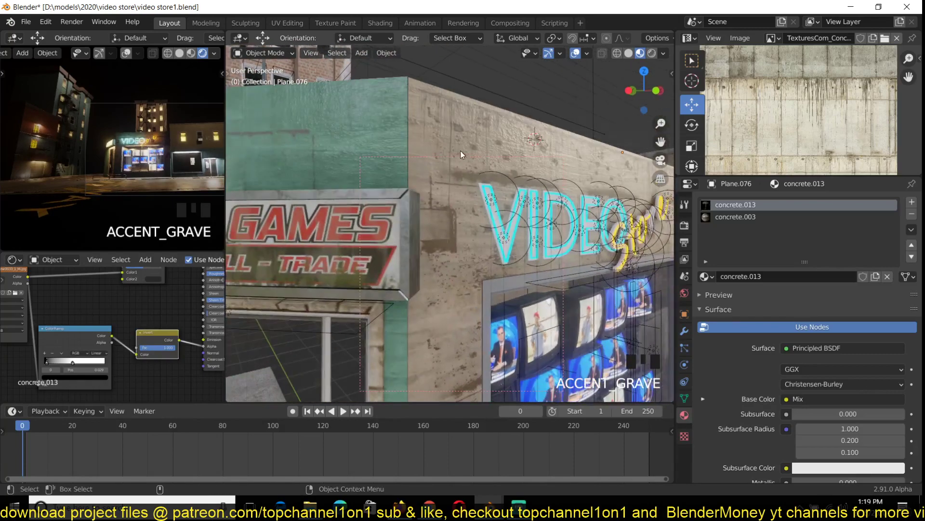
left_click(450, 114)
left_click(456, 115)
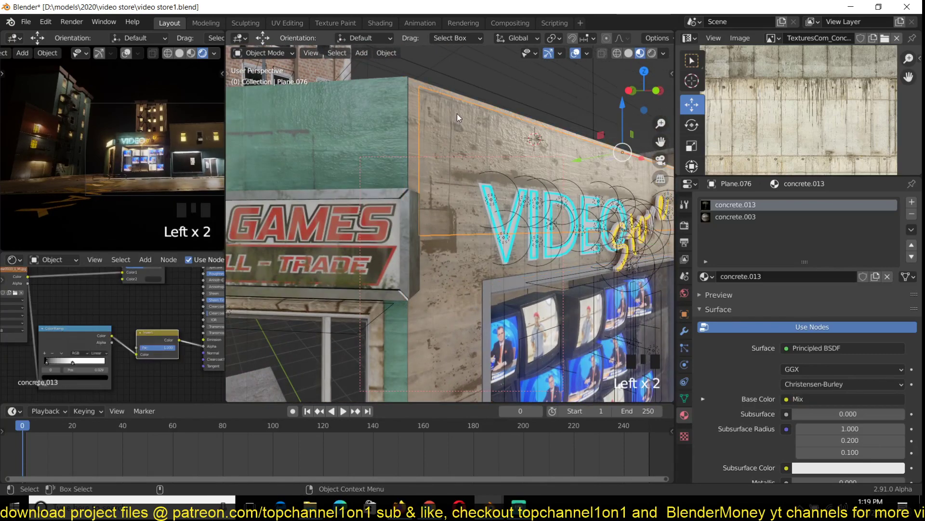
key("g")
left_click(457, 110)
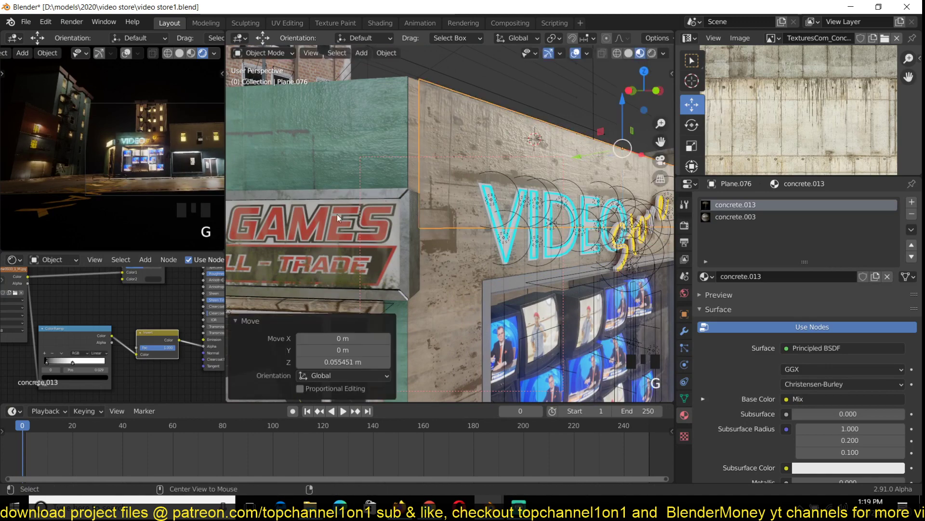
key("alt+a")
- Set the factor of the Mix node feeding the strip's base color to 1.000
middle_click_drag(162, 305, 160, 355)
left_click_drag(151, 315, 160, 314)
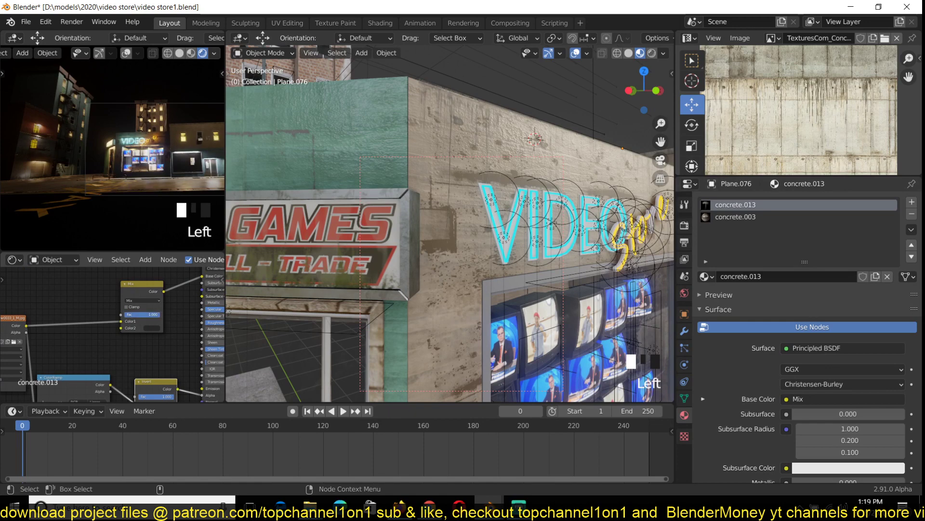
mouse_move(127, 325)
left_mouse_down()
mouse_move(118, 325)
mouse_move(137, 325)
mouse_move(123, 315)
left_mouse_up()
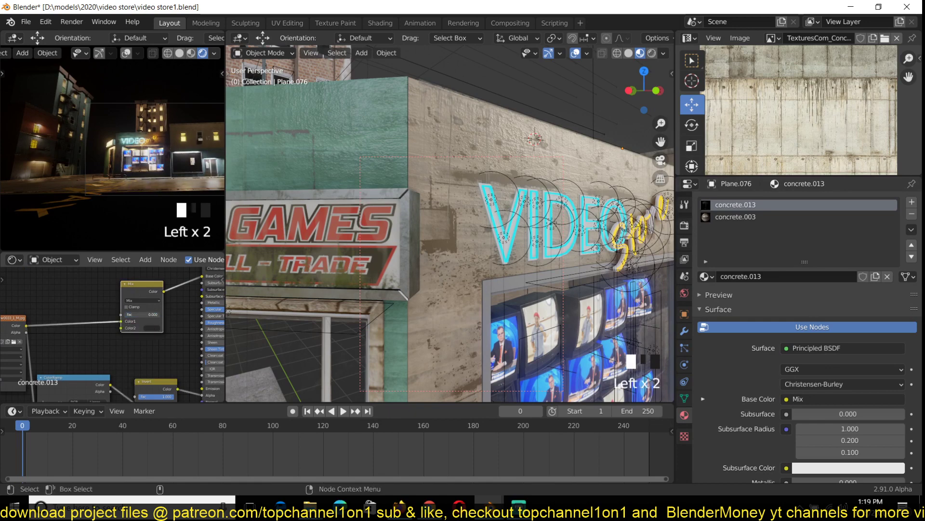
key("alt+a")
- Set the Mapping node's scale to 1.000 on all axes in the concrete.012 material of the storefront stain plane
key("grave")
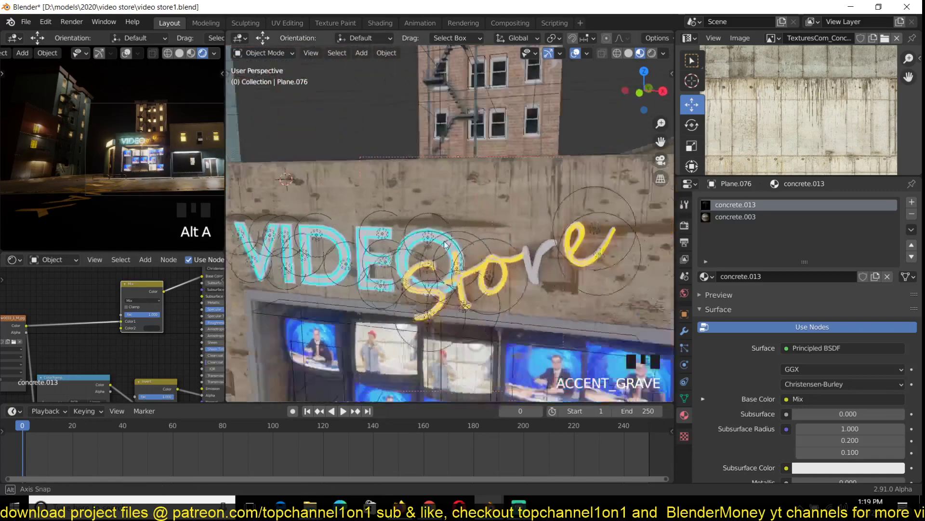
scroll(452, 242, "down", 3)
key("grave")
key("grave")
scroll(542, 204, "up", 2)
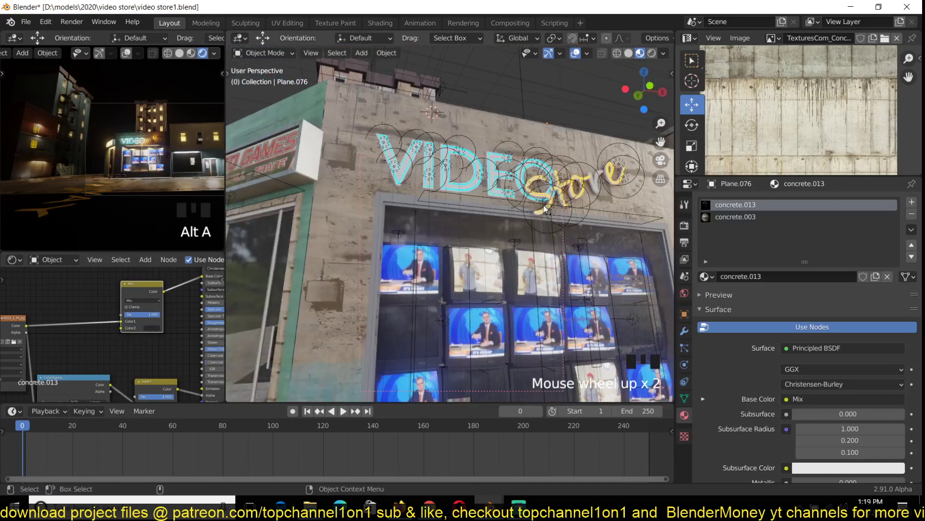
key("grave")
left_click(631, 160)
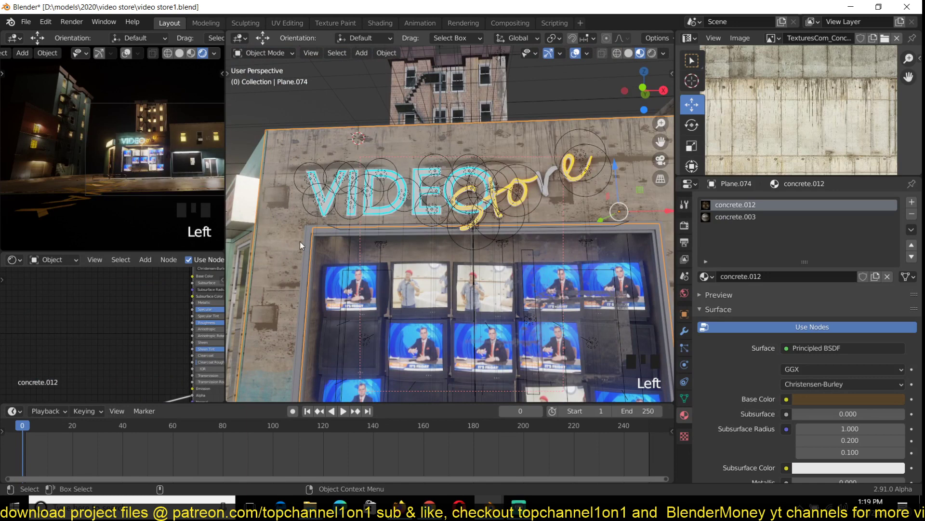
scroll(77, 329, "down", 7)
middle_click_drag(76, 330, 114, 273)
scroll(69, 303, "up", 3)
middle_click_drag(69, 302, 174, 230)
left_click_drag(136, 337, 136, 337)
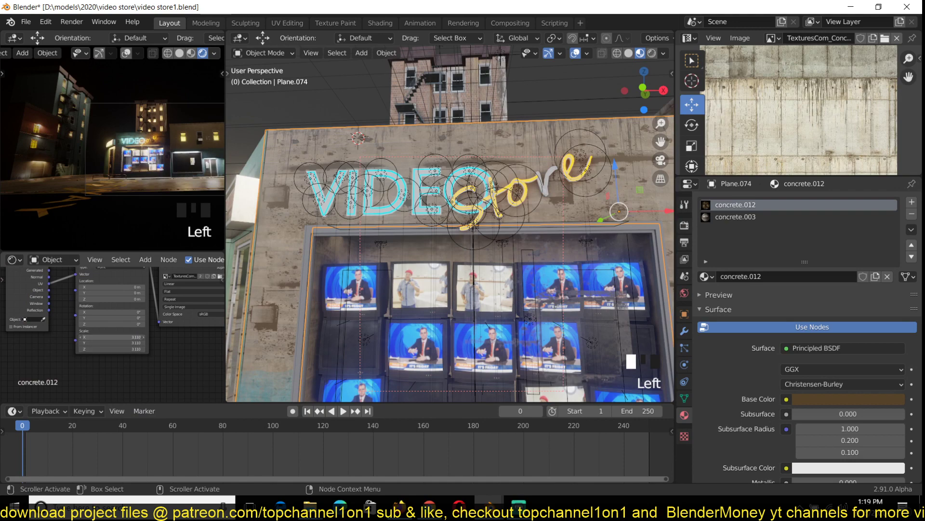
left_click(169, 343)
- Check the storefront's wall stains from the front and save the file
key("grave")
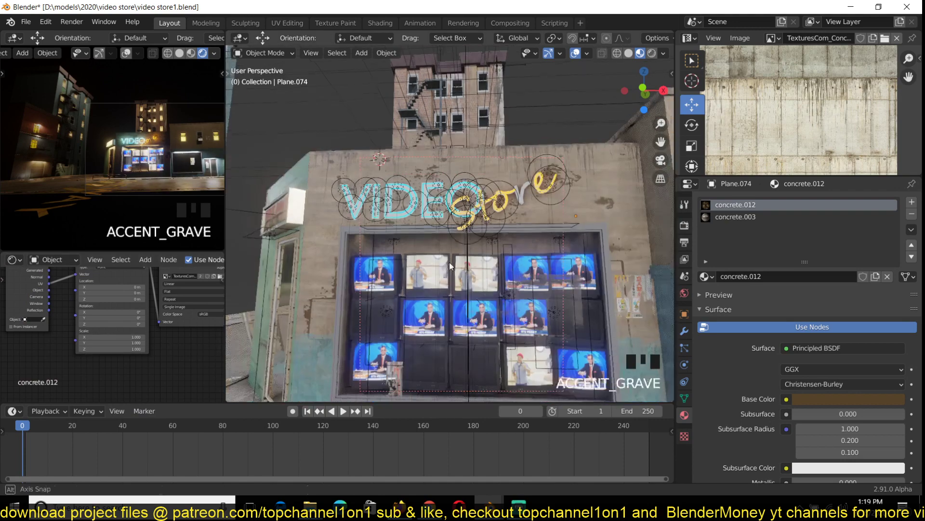
middle_click_drag(449, 262, 506, 290)
key("ctrl+s")
key("grave")
key("grave")
key("grave")
key("grave")
scroll(491, 289, "down", 1)
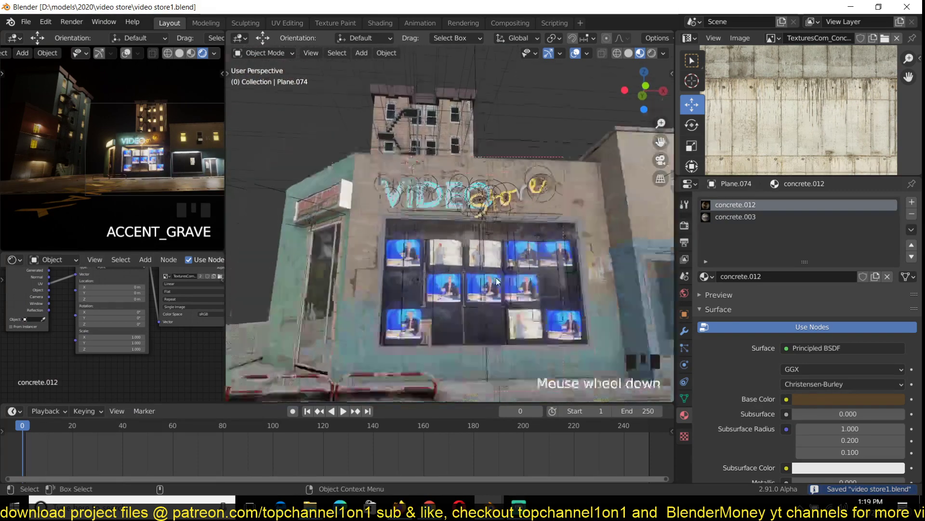
key("grave")
middle_click_drag(487, 288, 473, 262, "shift")
key("grave")
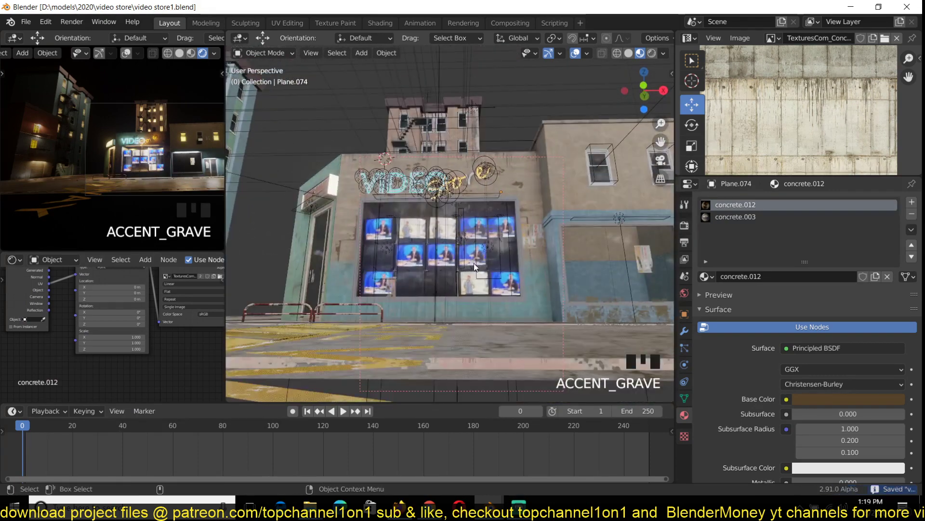
key("ctrl+s")
- Preview the storefront in rendered shading with overlays hidden, and return to material preview
left_click(652, 53)
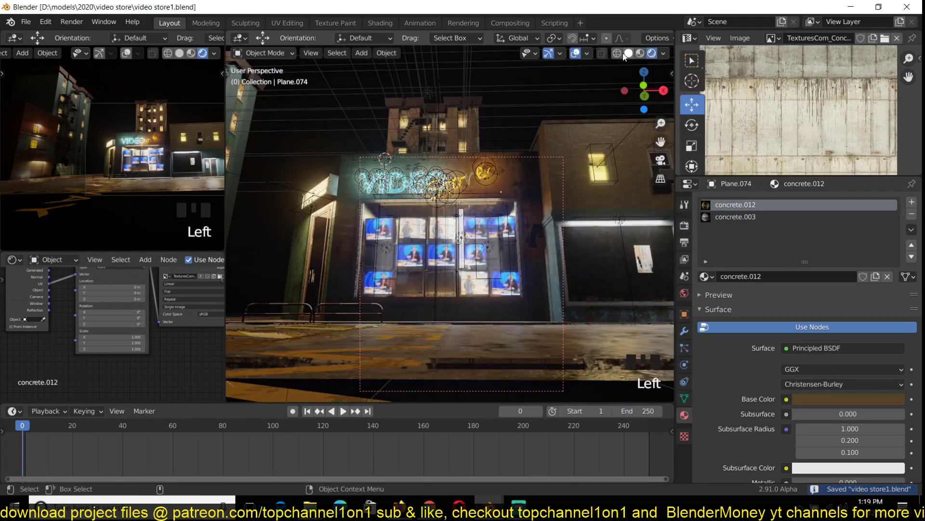
left_click(575, 53)
key("alt+a")
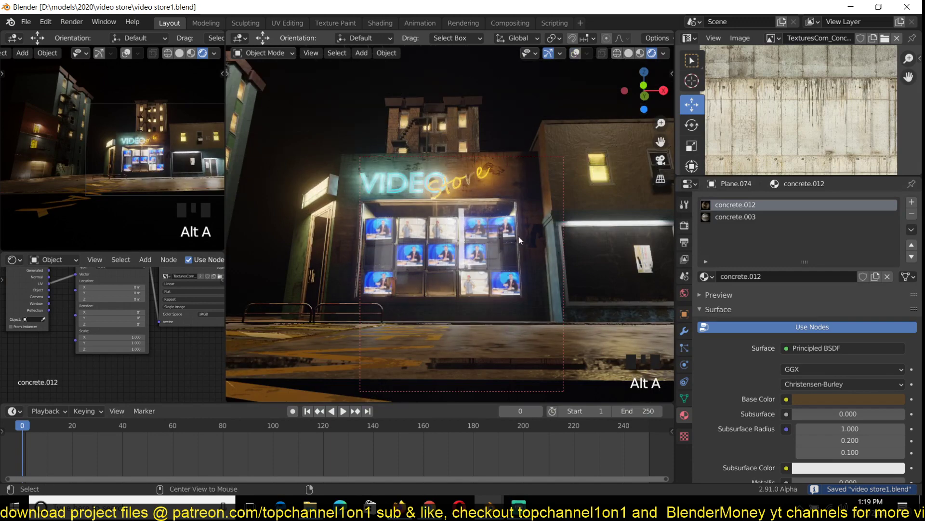
key("grave")
left_click(539, 246)
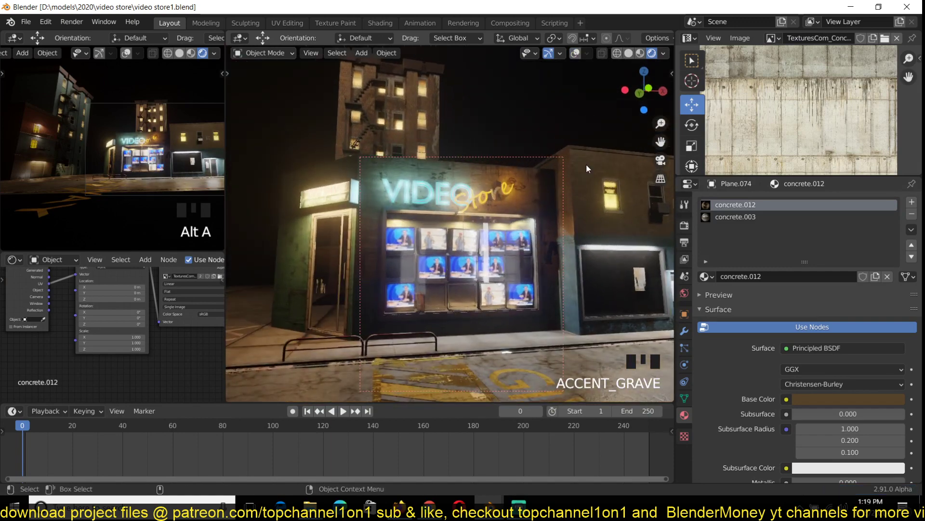
left_click(640, 53)
- Compare the wall without wear by hiding the large stain plane and the roof-edge strip, and unhide both
key("grave")
left_click(465, 176)
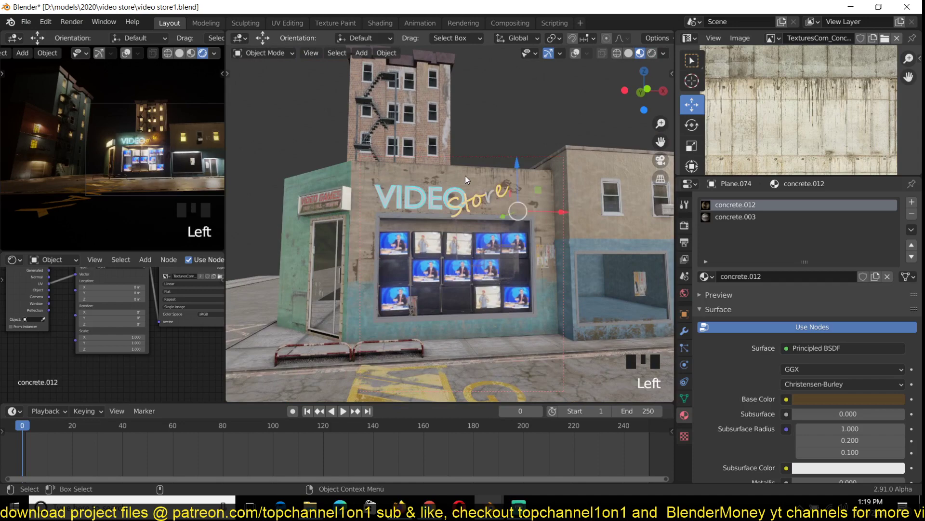
left_click(573, 56)
left_click(573, 56)
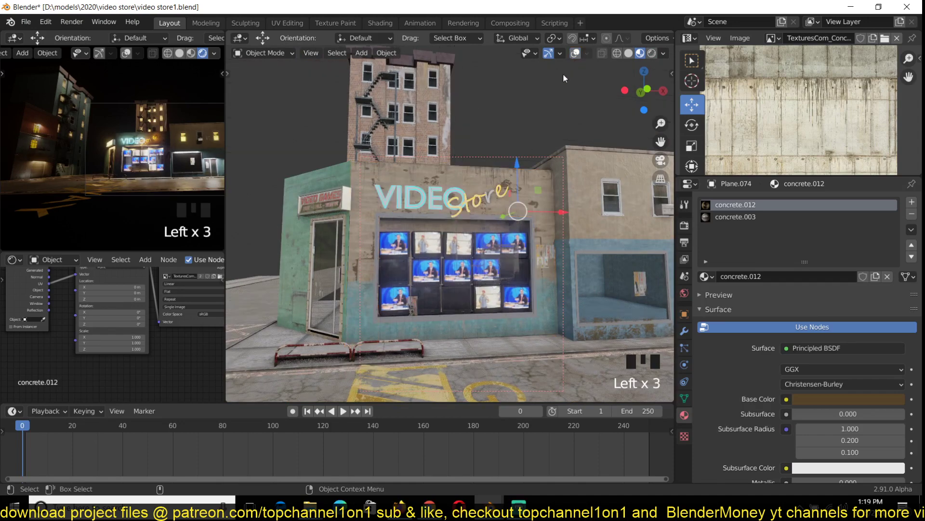
key("h")
left_click(519, 173)
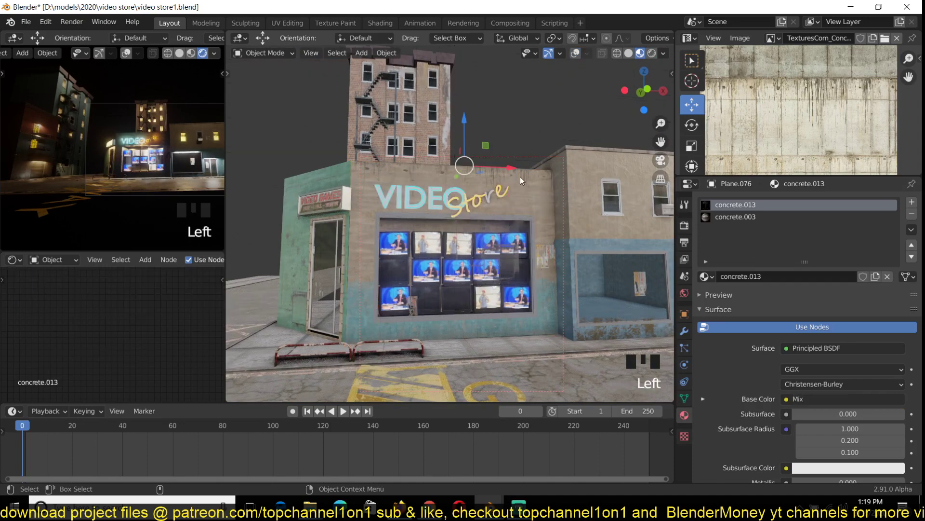
key("h")
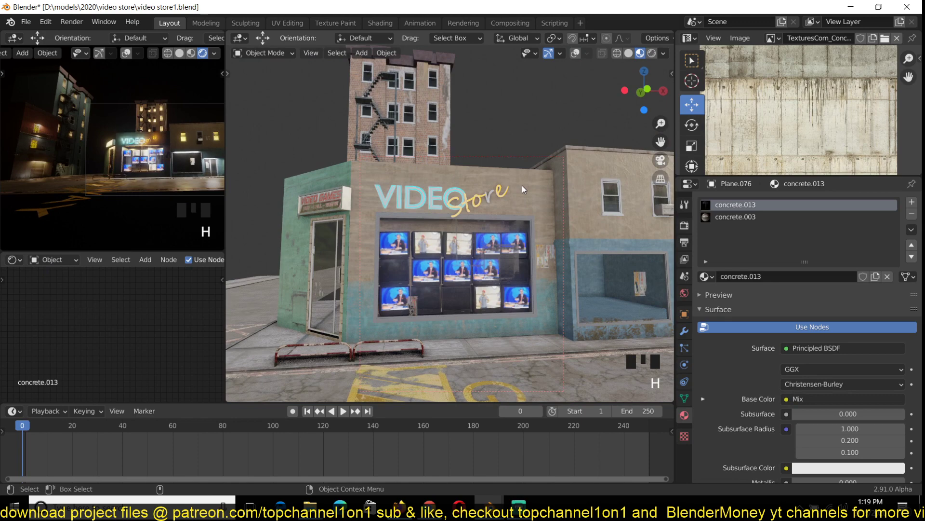
key("alt+h")
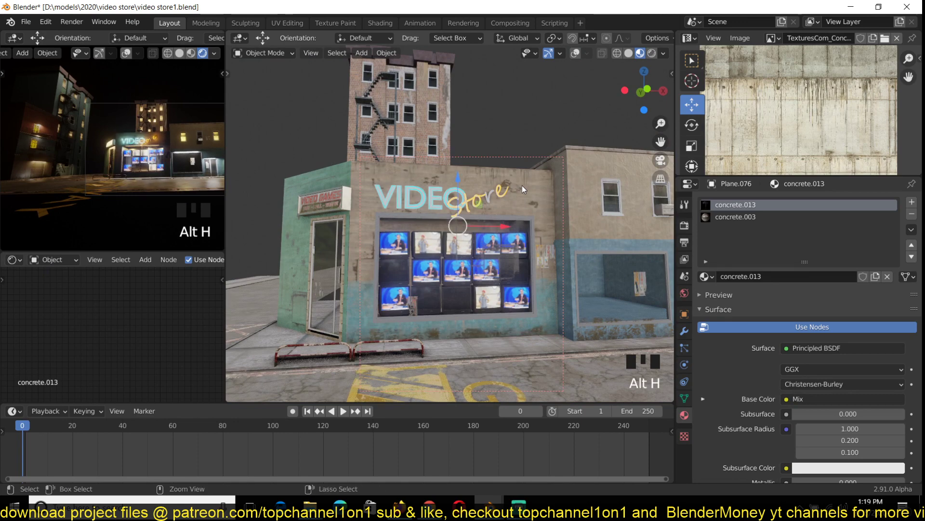
- Save the file with both stain planes showing on the storefront
key("ctrl+s")
key("grave")
middle_click_drag(525, 228, 558, 228)
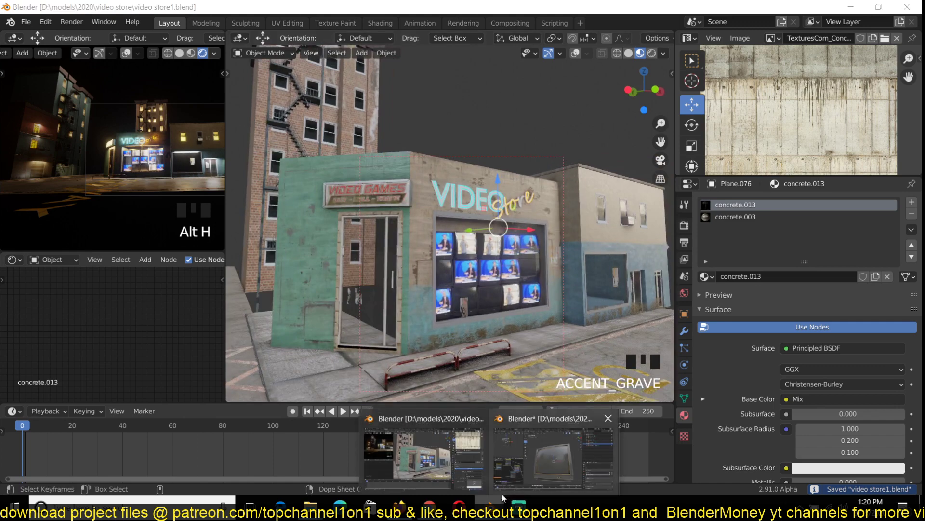
left_click(518, 506)
left_click(518, 505)
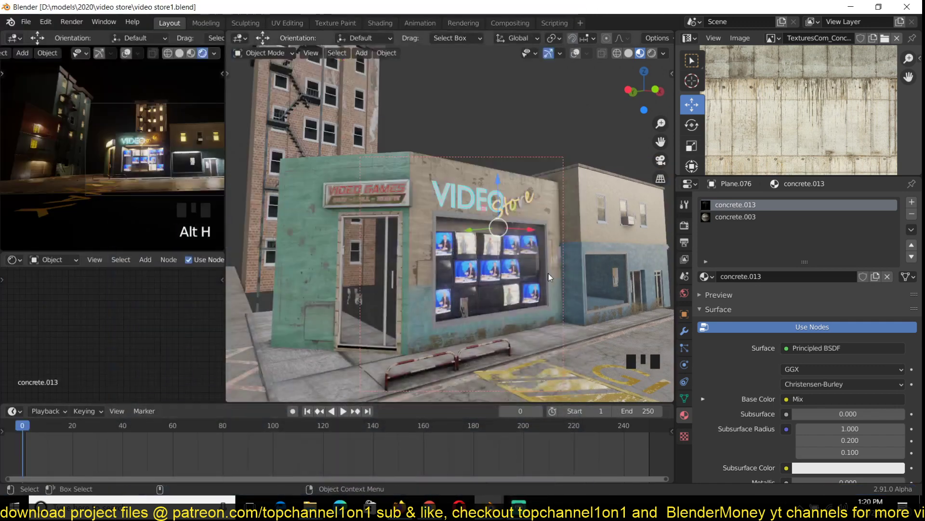
key("ctrl+s")
- Replace the GIVE WAY road text beside the yellow hatching with STOP, turning the viewport overlays on while editing
key("grave")
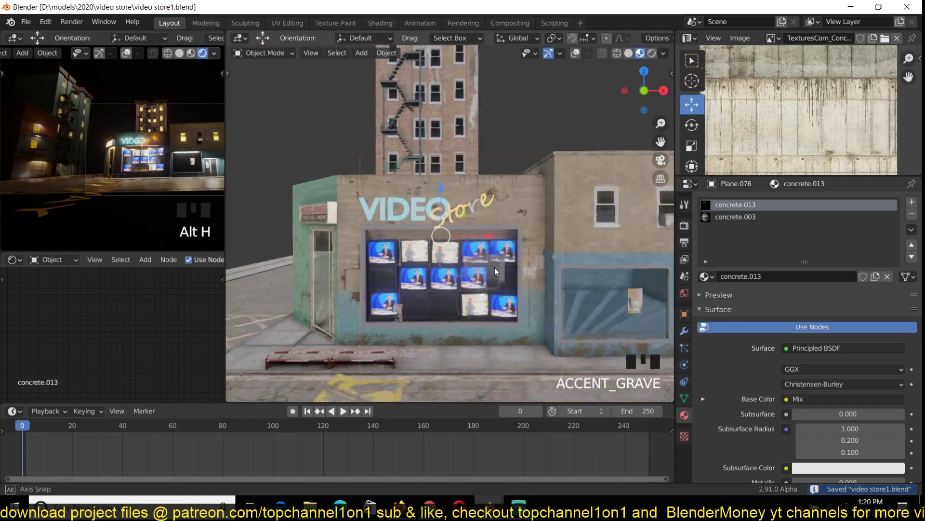
scroll(493, 267, "down", 5)
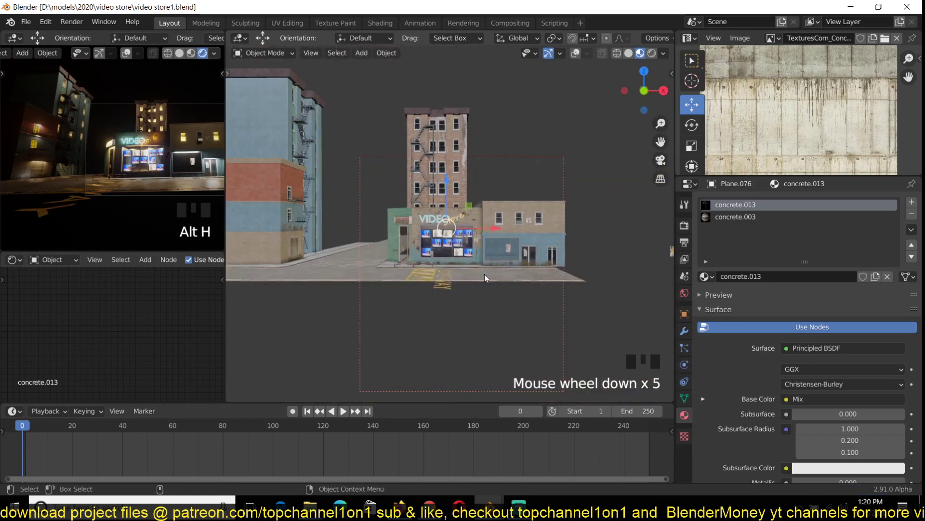
key("grave")
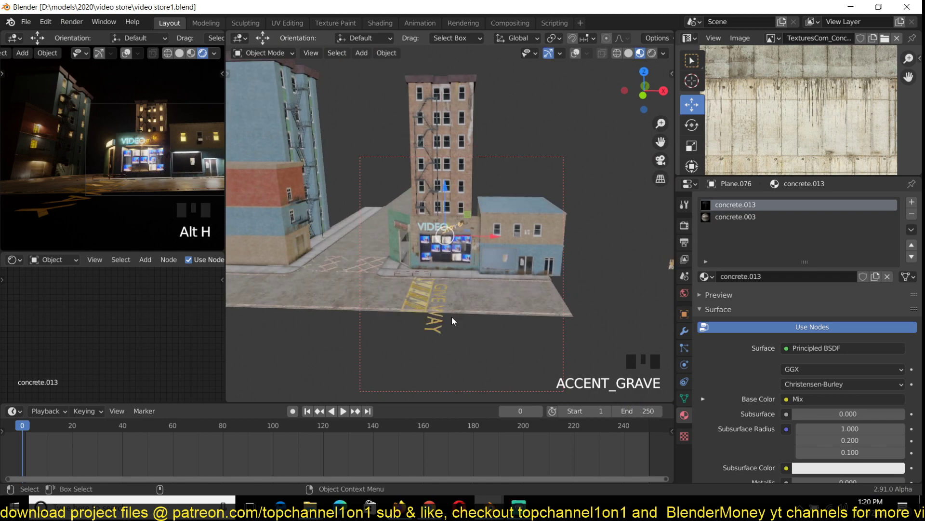
left_click(439, 331)
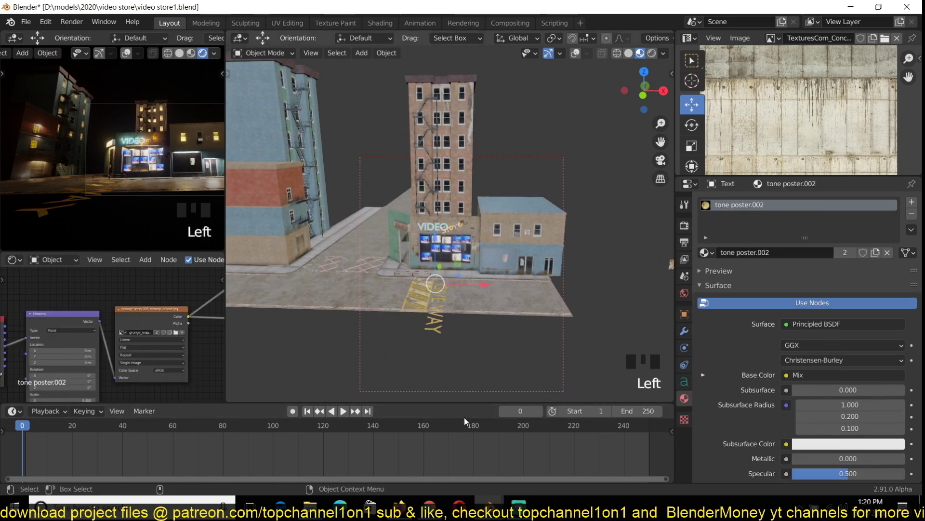
scroll(433, 320, "up", 3)
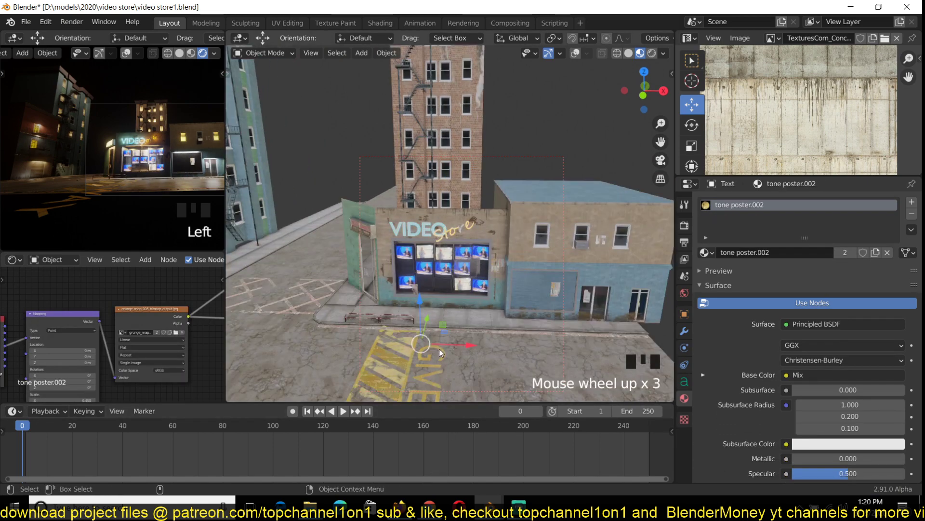
middle_click_drag(439, 348, 473, 300, "shift")
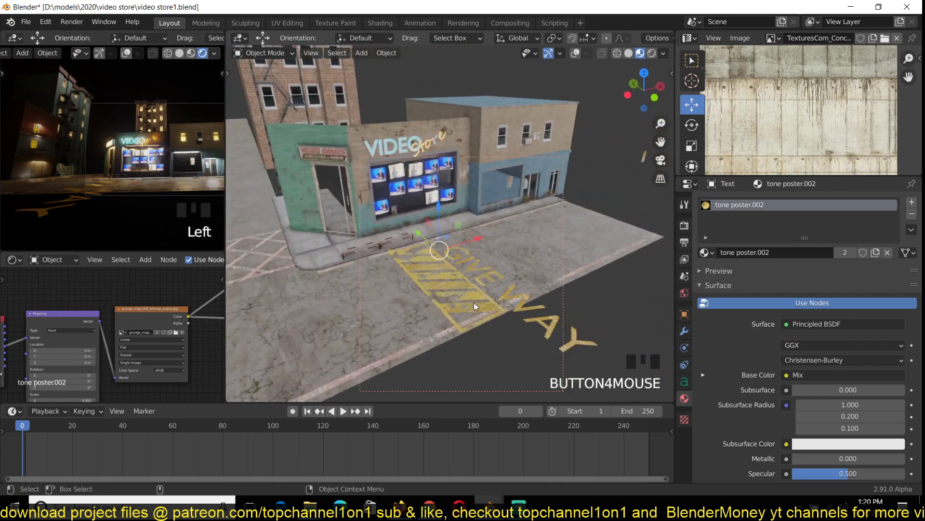
key("Tab")
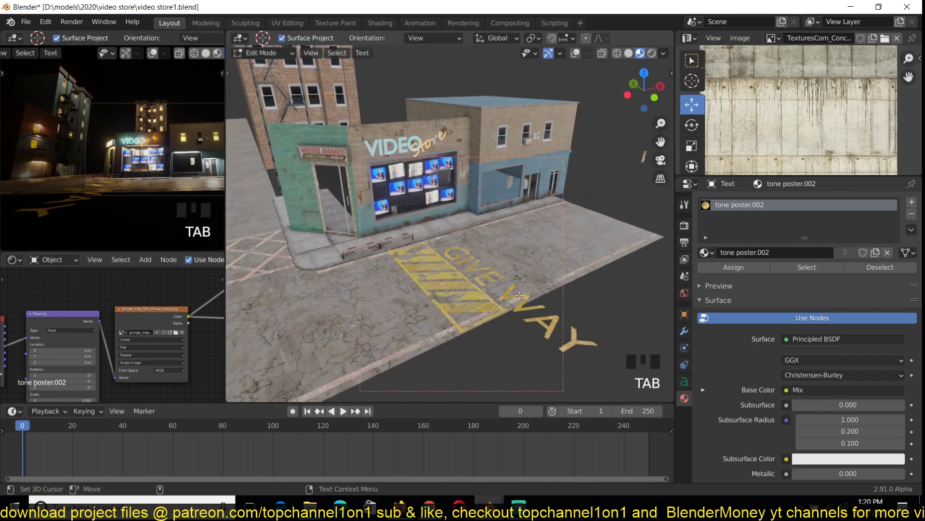
key("ctrl+a")
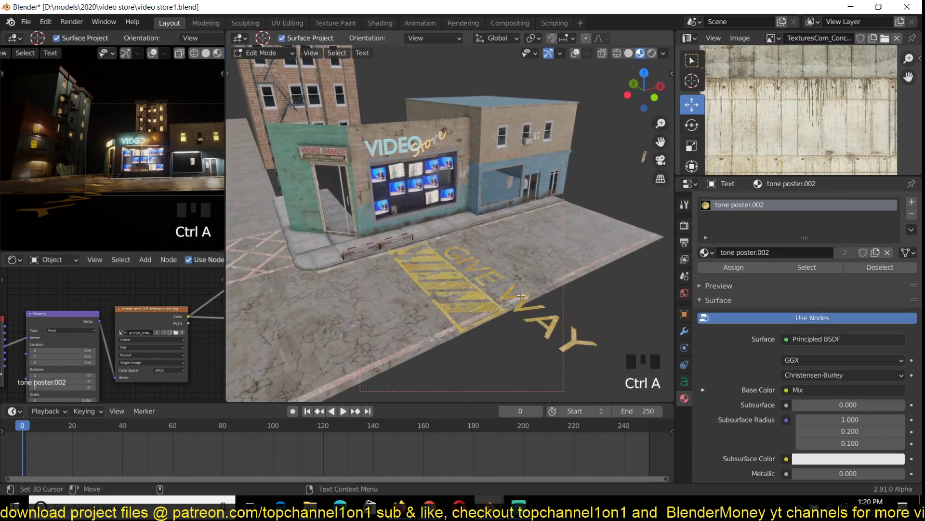
left_click(575, 53)
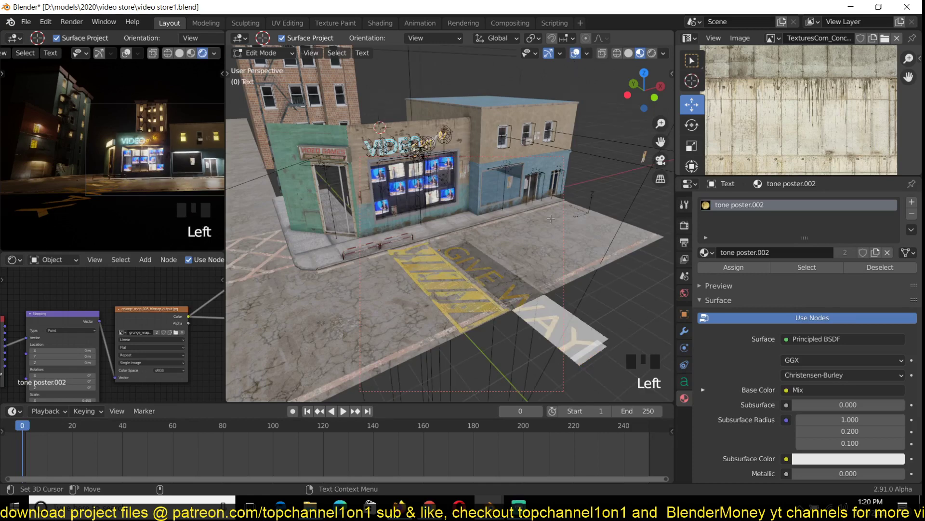
type("S")
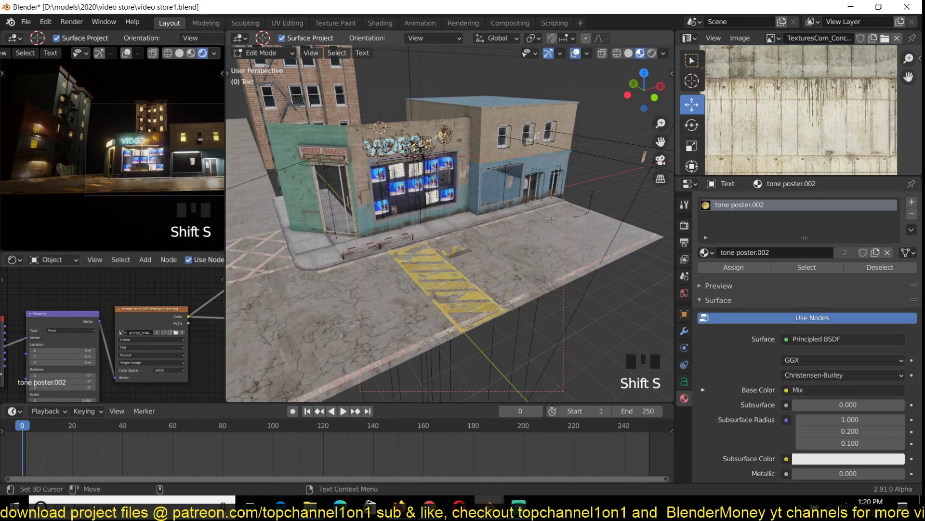
type("p")
key("BackSpace")
key("BackSpace")
key("BackSpace")
key("BackSpace")
key("BackSpace")
key("BackSpace")
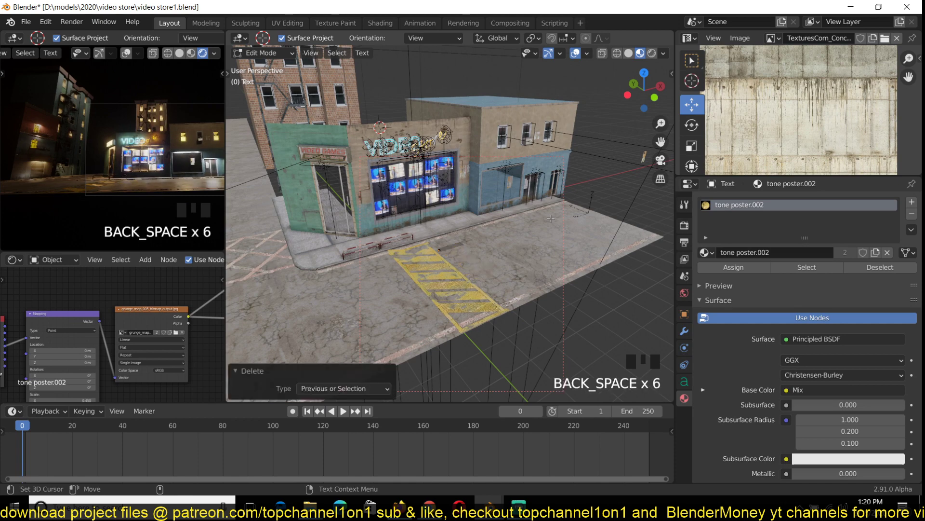
type("TOP")
key("Tab")
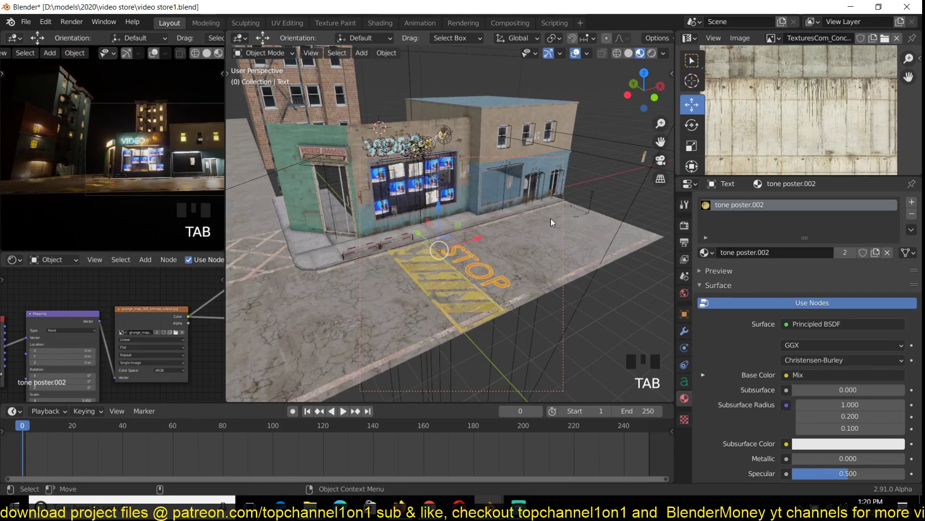
- Deselect the road text, hide the viewport overlays, save the file and switch to Streamlabs OBS
key("alt+a")
key("grave")
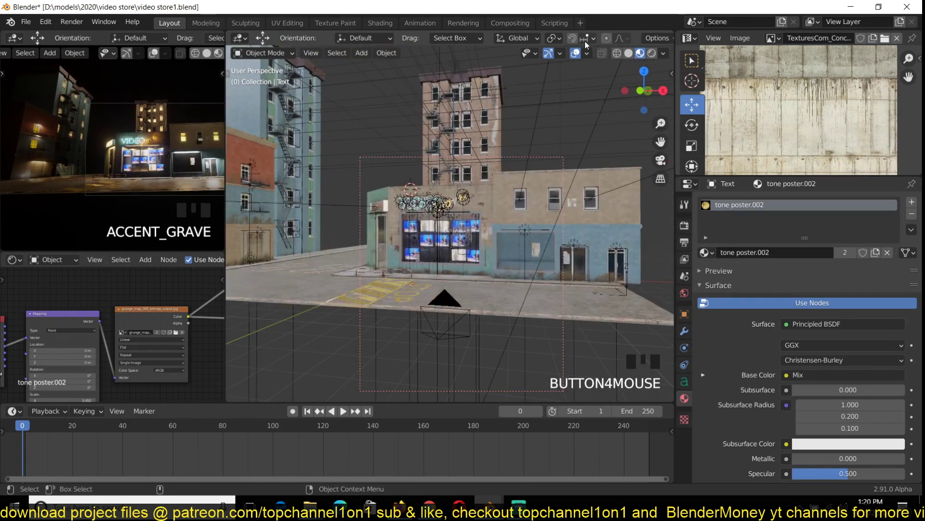
left_click(575, 53)
scroll(511, 219, "up", 3)
key("ctrl+s")
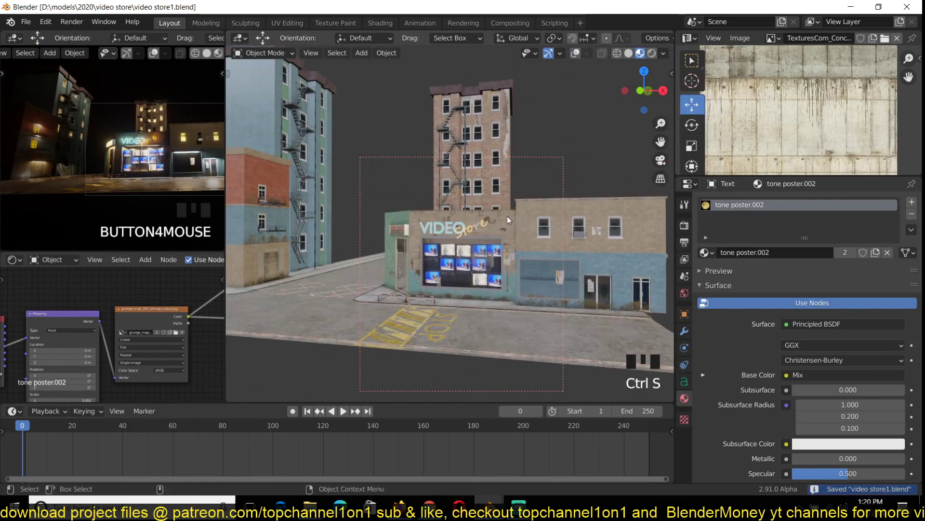
key("ctrl+s")
left_click(518, 503)
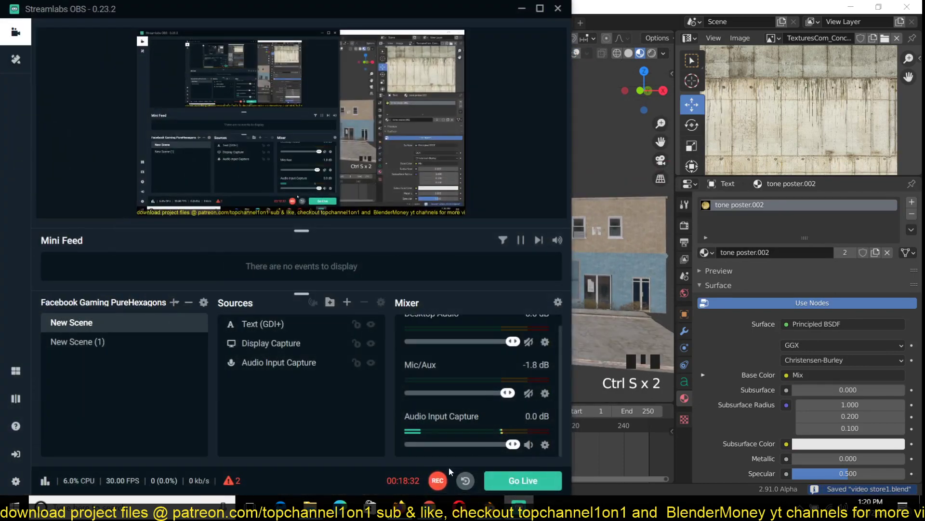